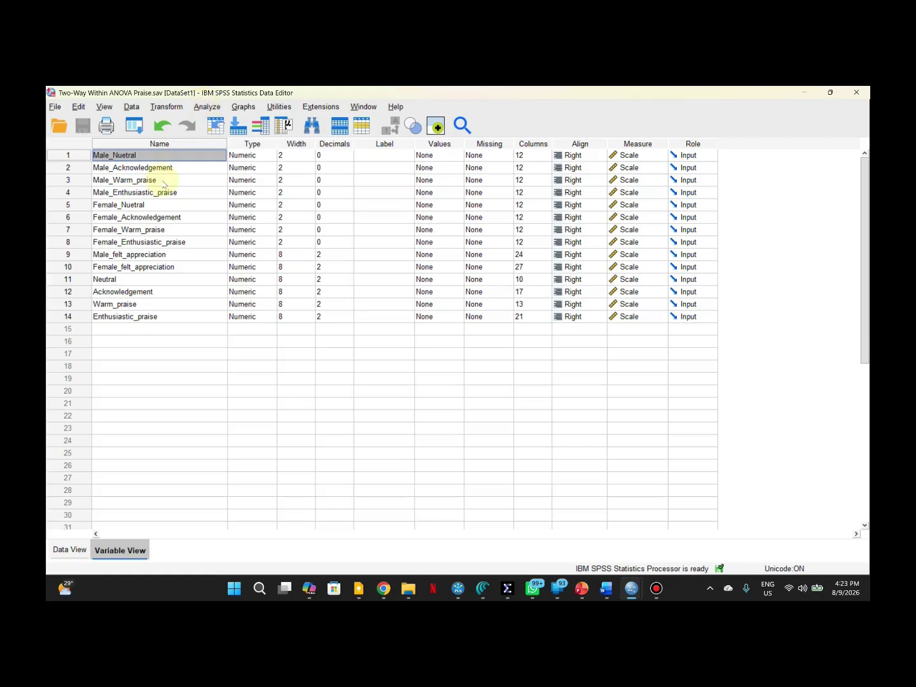
# Step: Examine how the Male_Nuetral and Male_Acknowledgement variable names in rows 1 and 2 combine supervisor sex with praise type
pyautogui.click(141, 167)
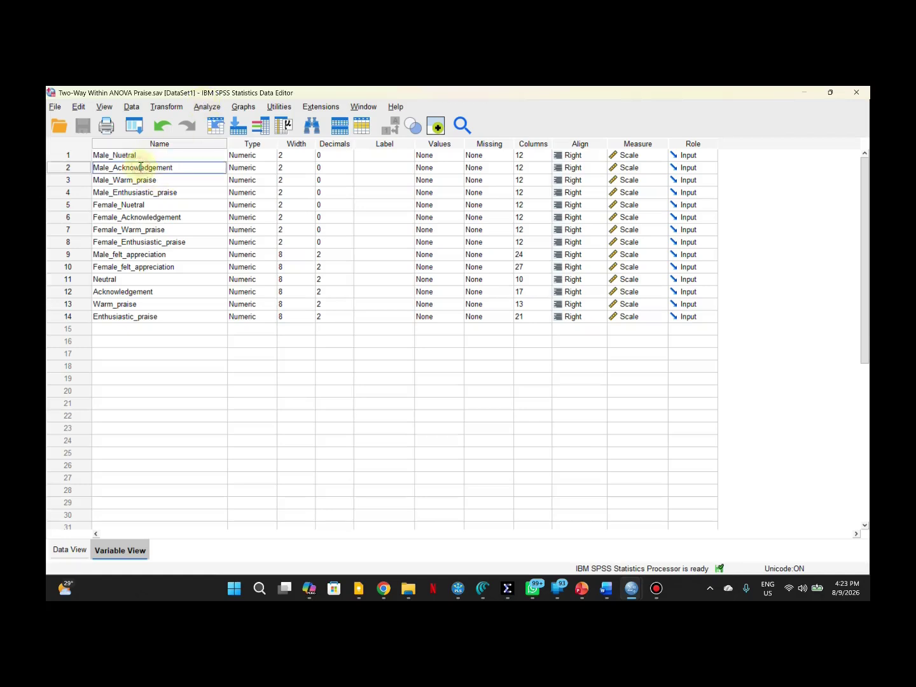
pyautogui.doubleClick(141, 155)
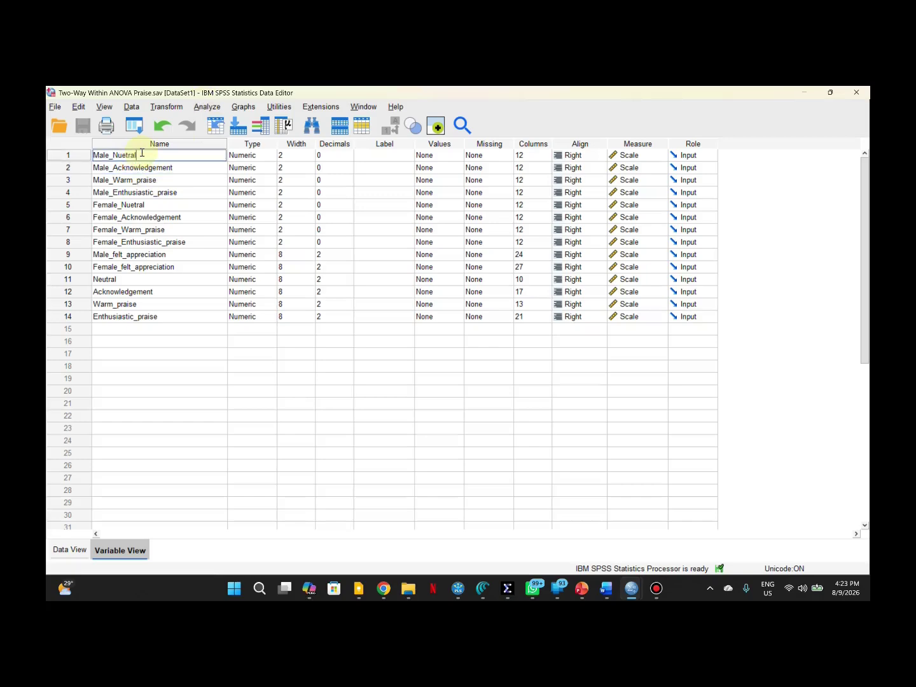
pyautogui.click(107, 155)
pyautogui.moveTo(109, 156); pyautogui.dragTo(85, 156)
pyautogui.click(112, 155)
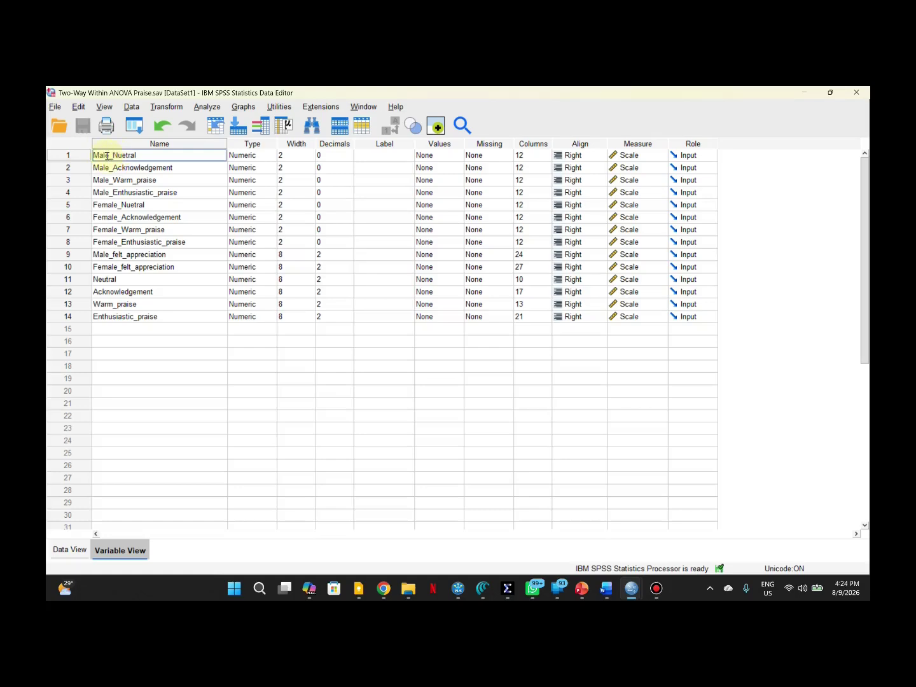
pyautogui.click(139, 154)
pyautogui.click(156, 169)
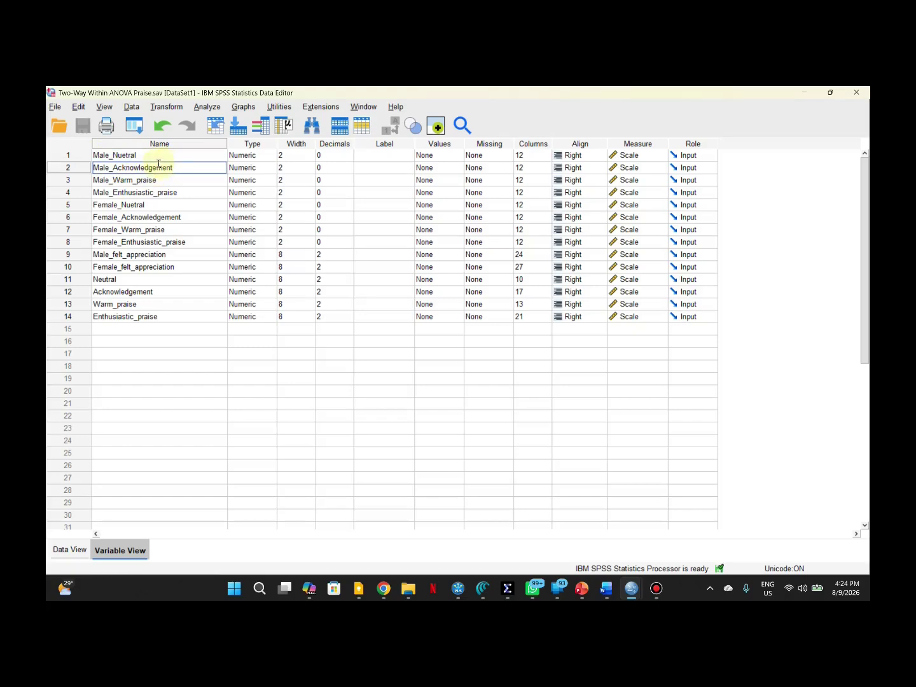
pyautogui.click(132, 156)
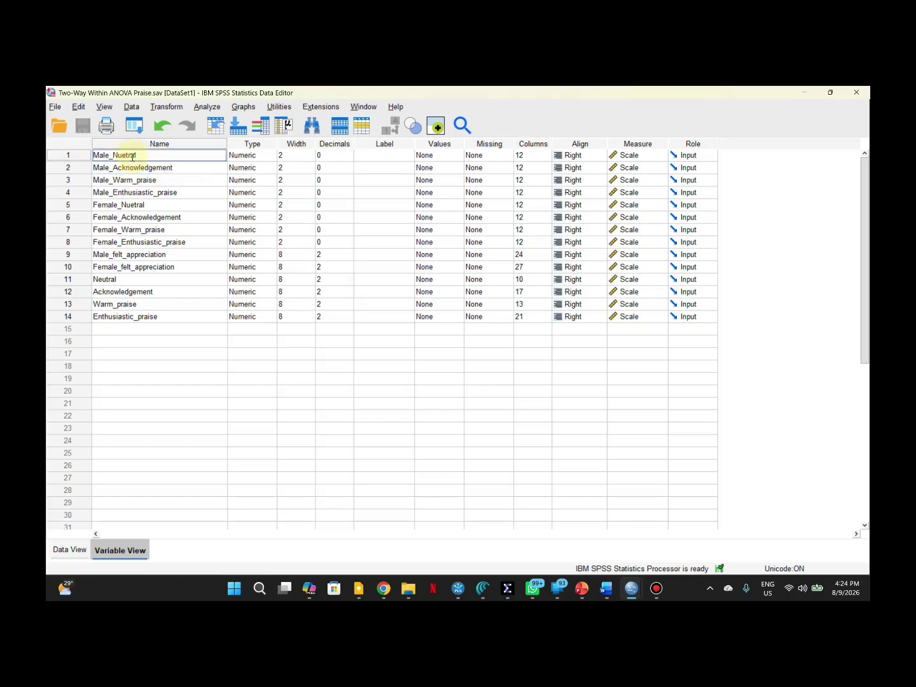
pyautogui.doubleClick(130, 156)
pyautogui.click(100, 156)
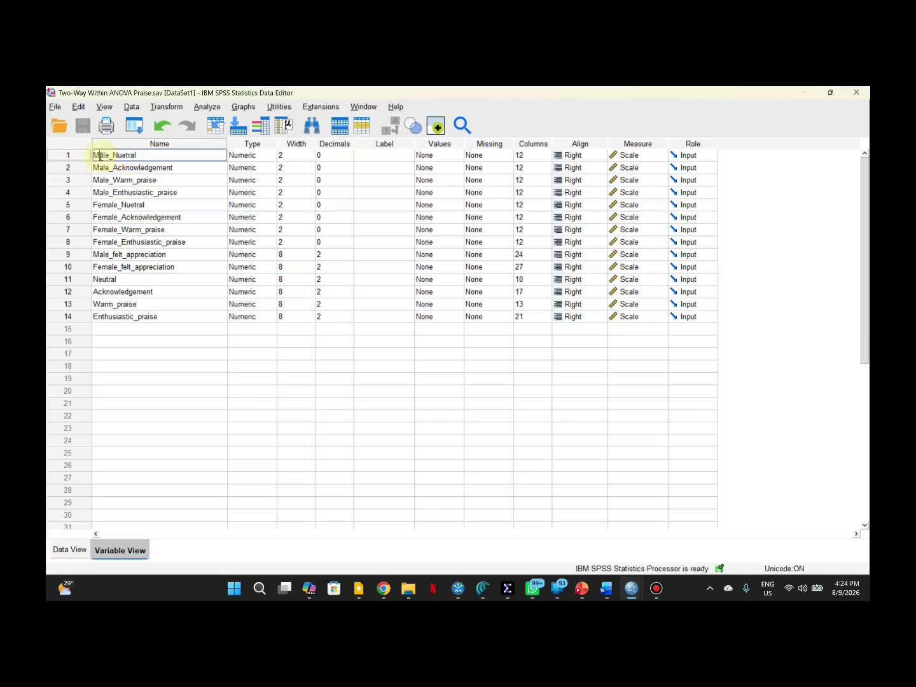
pyautogui.click(132, 167)
pyautogui.doubleClick(132, 168)
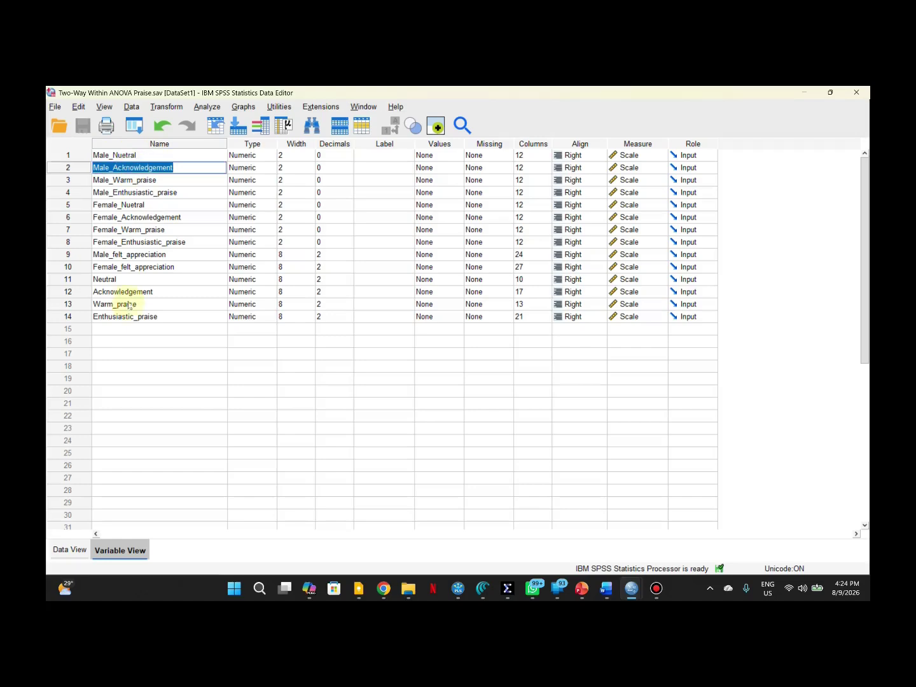
pyautogui.click(127, 330)
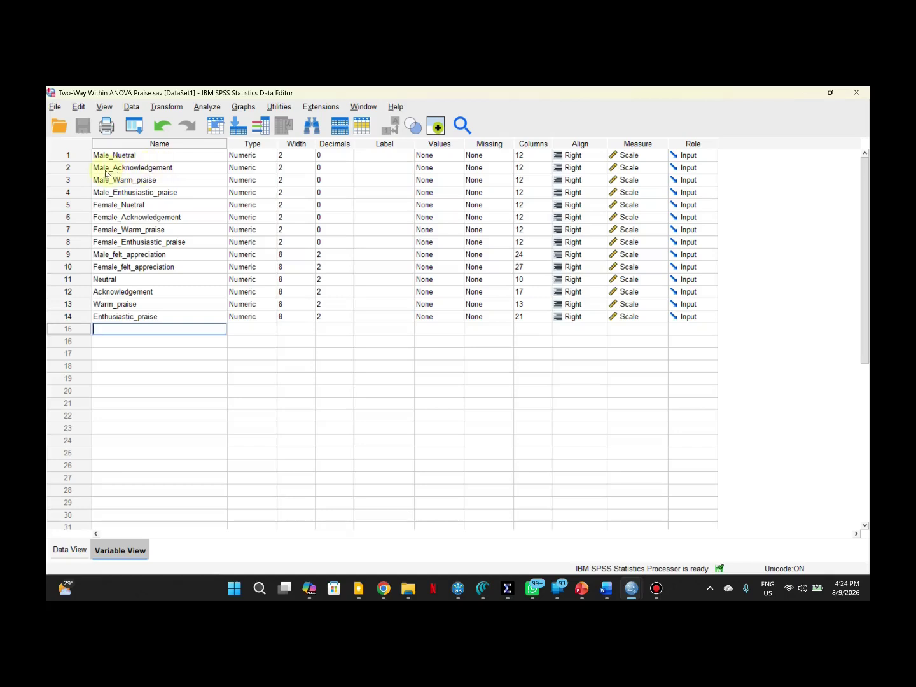
pyautogui.click(129, 155)
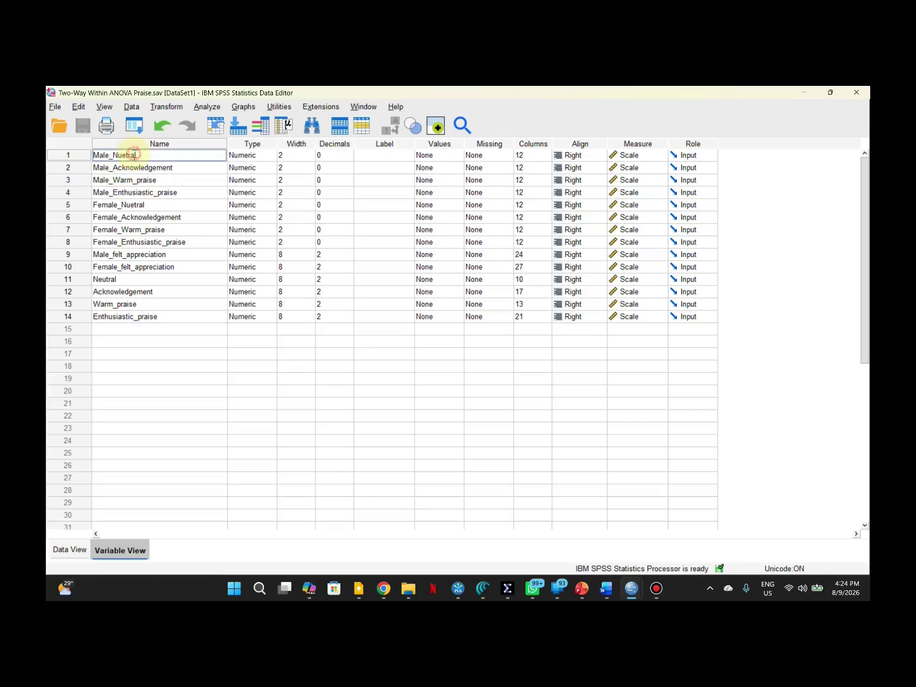
pyautogui.doubleClick(127, 155)
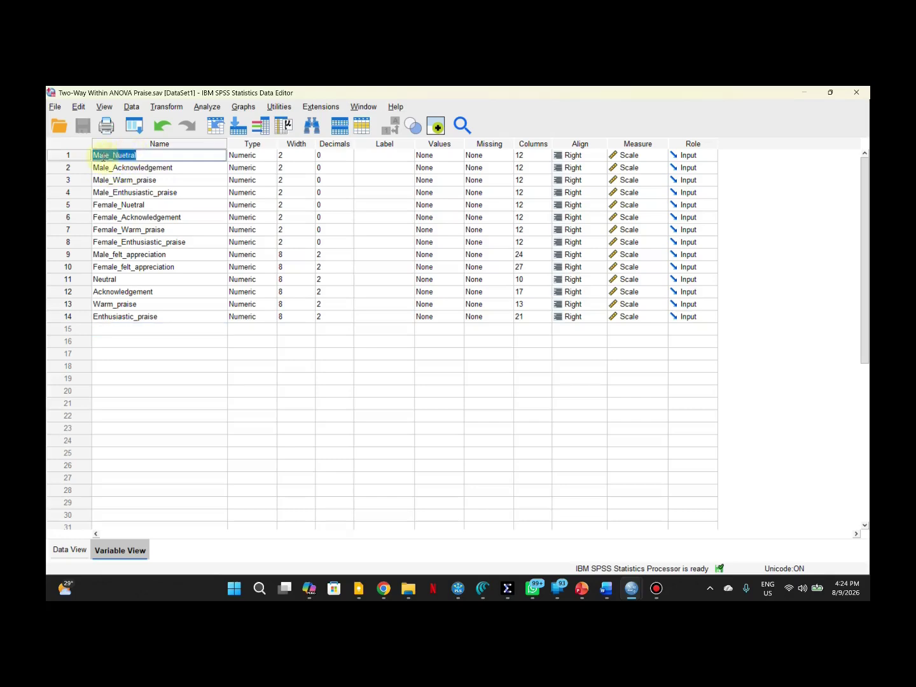
pyautogui.click(167, 167)
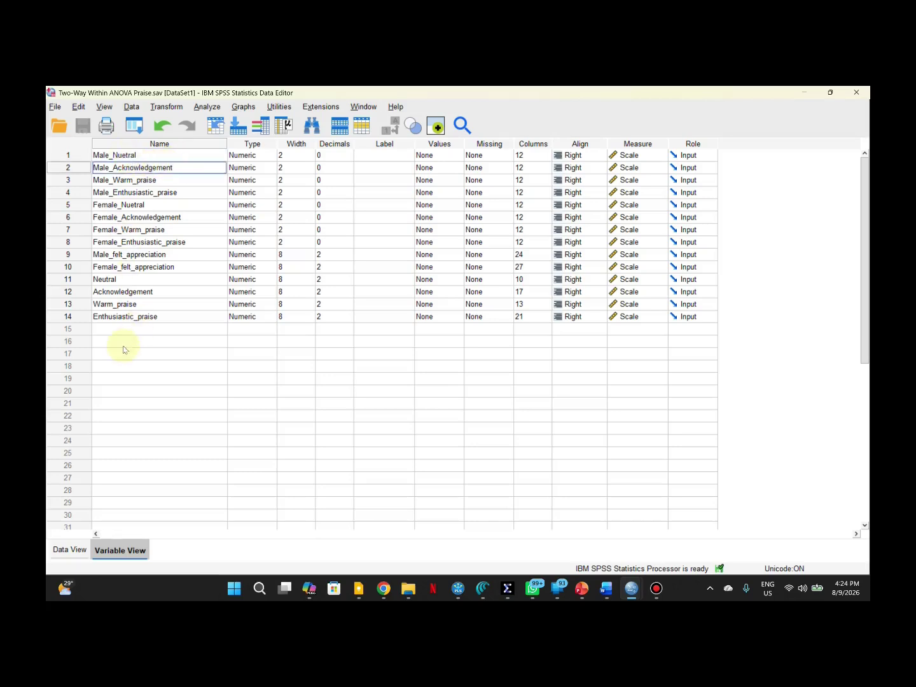
# Step: Add a variable named Nuetral_Male in row 16 and name the variable in row 15 Neutral_Male
pyautogui.click(124, 345)
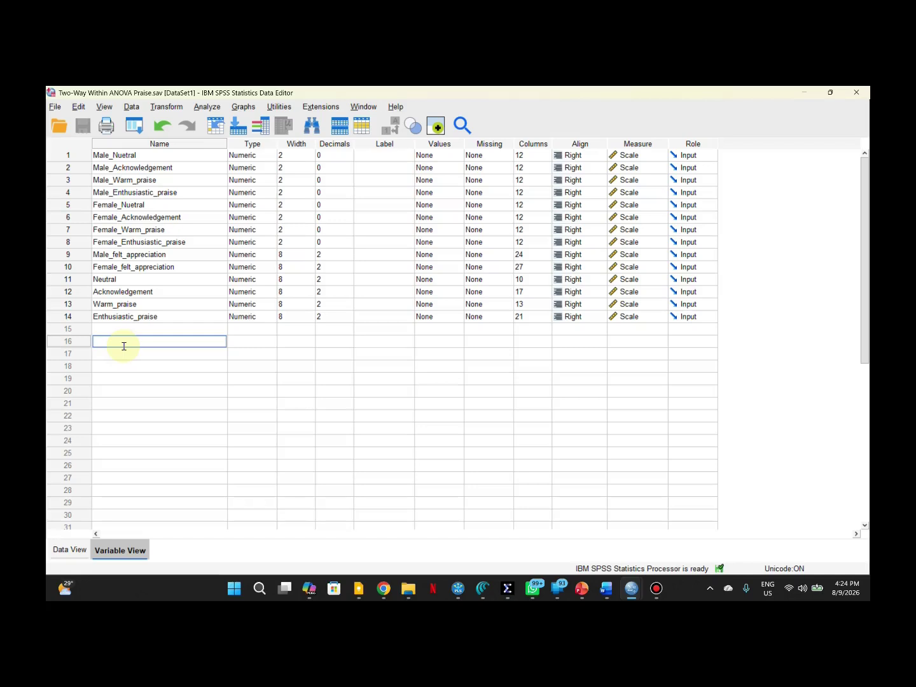
pyautogui.write('Nuetral_Male')
pyautogui.press('Return')
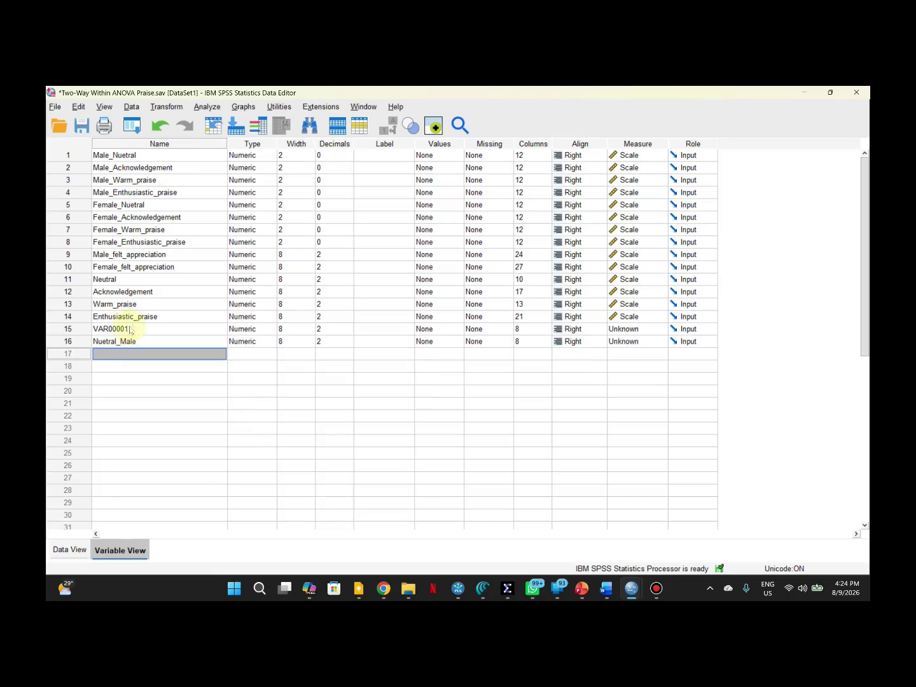
pyautogui.doubleClick(129, 328)
pyautogui.write('Neutra')
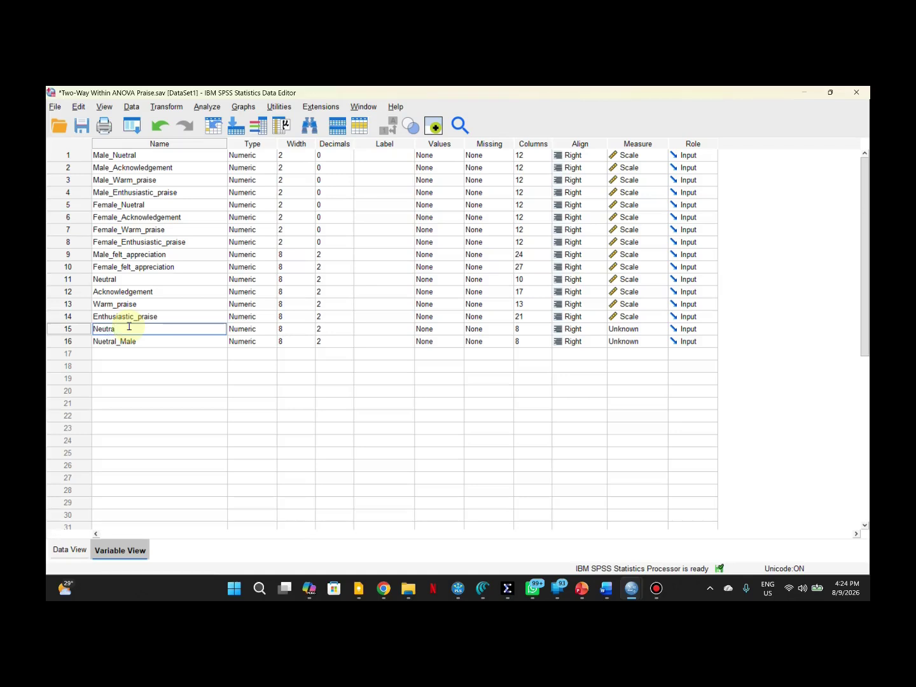
pyautogui.write('l_Male')
# Step: Rename the variable in row 16 to Nuetral_Female
pyautogui.doubleClick(138, 341)
pyautogui.click(137, 342)
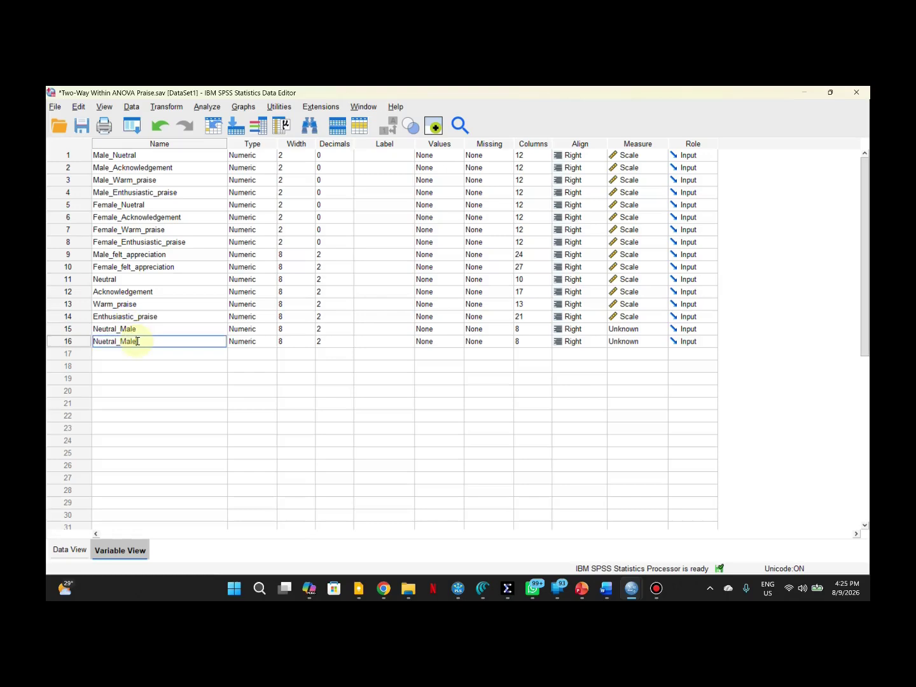
pyautogui.press('BackSpace')
pyautogui.press('BackSpace')
pyautogui.press('BackSpace')
pyautogui.press('BackSpace')
pyautogui.write('Fema')
# Step: Add two variables named Ackn_Male and Ackn_Female in rows 17 and 18
pyautogui.click(125, 358)
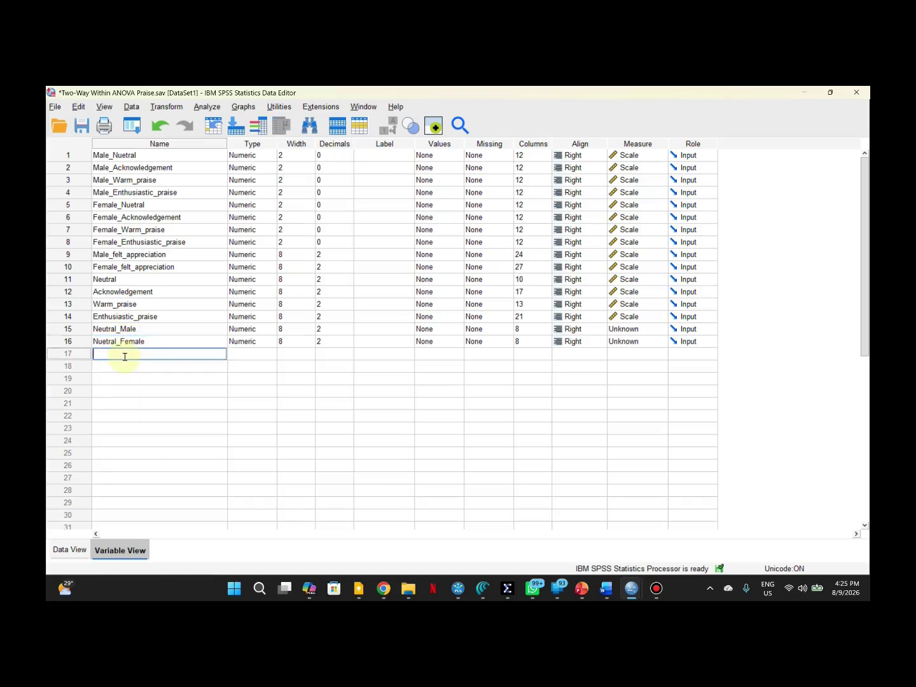
pyautogui.write('C')
pyautogui.press('BackSpace')
pyautogui.write('Ackn_Male')
pyautogui.press('Return')
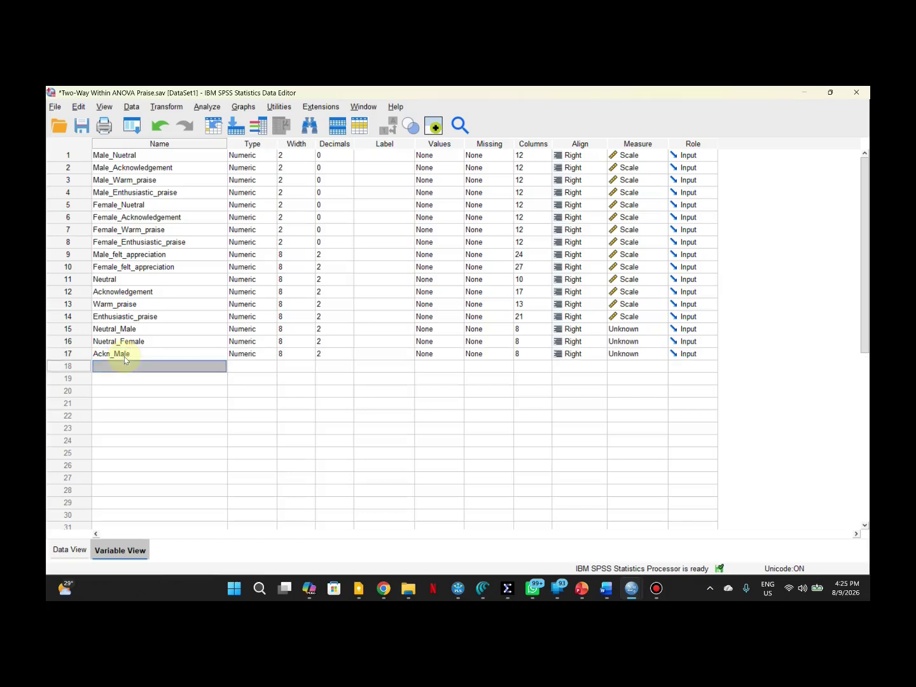
pyautogui.write('Ackn')
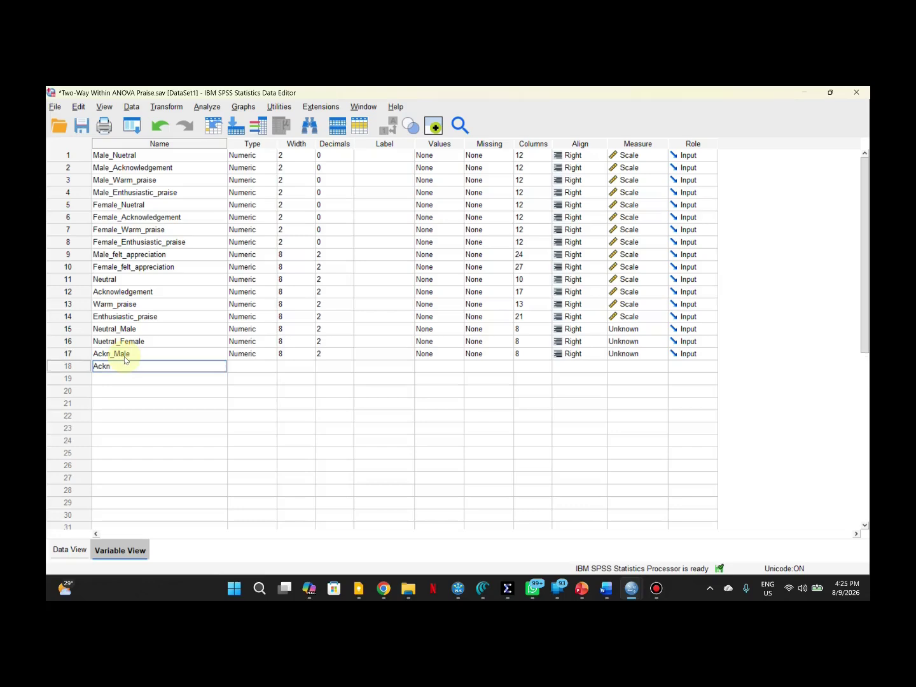
pyautogui.write('_Female')
pyautogui.press('Return')
pyautogui.click(131, 406)
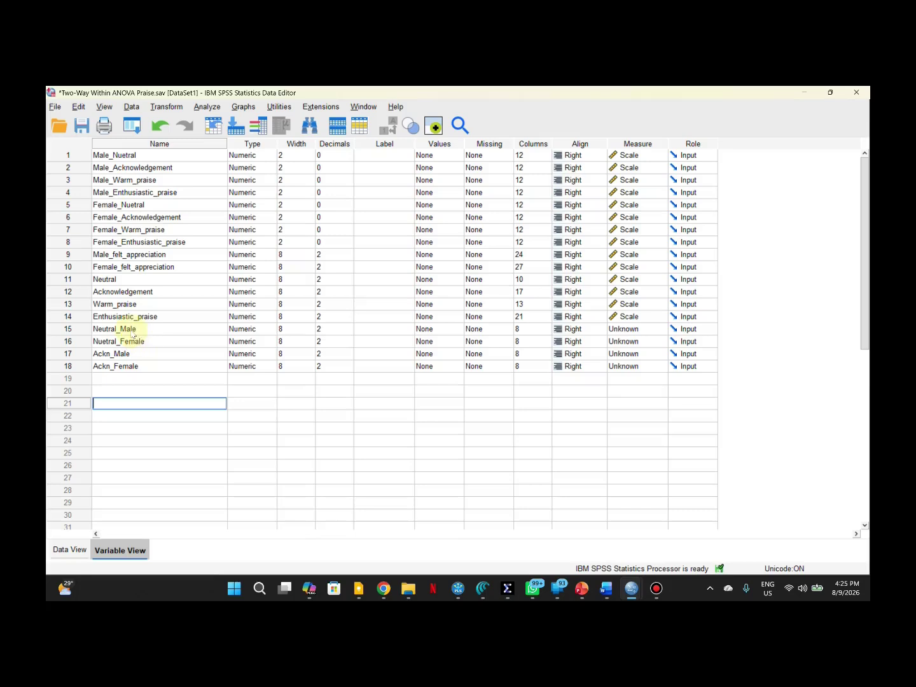
# Step: Compare the naming order of the variables in rows 15 to 18 with Male_Nuetral, and review the sex and praise-type variables in rows 9 to 14
pyautogui.moveTo(130, 332); pyautogui.dragTo(130, 341)
pyautogui.click(129, 353)
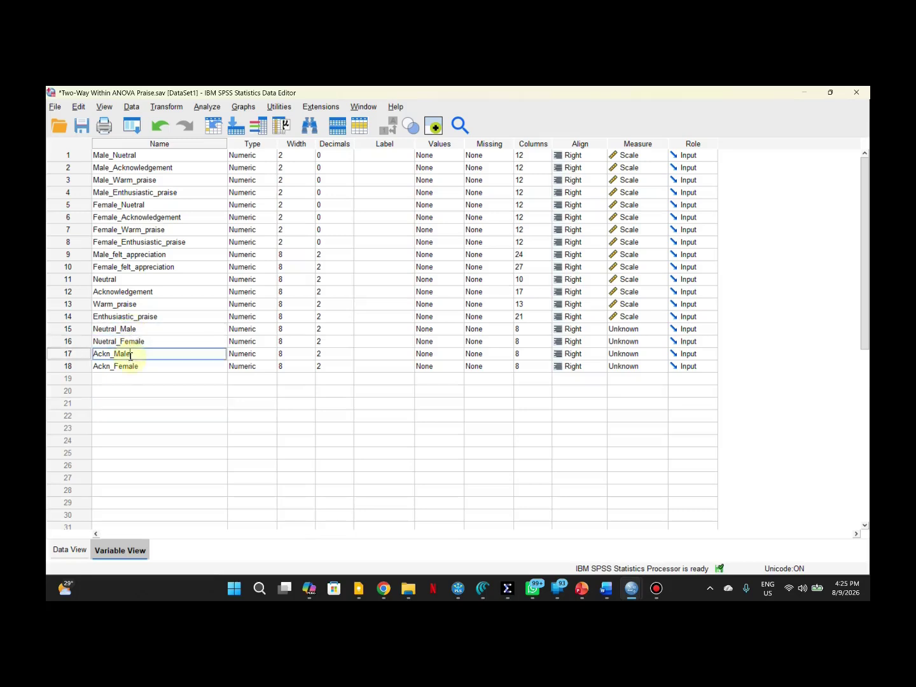
pyautogui.click(150, 327)
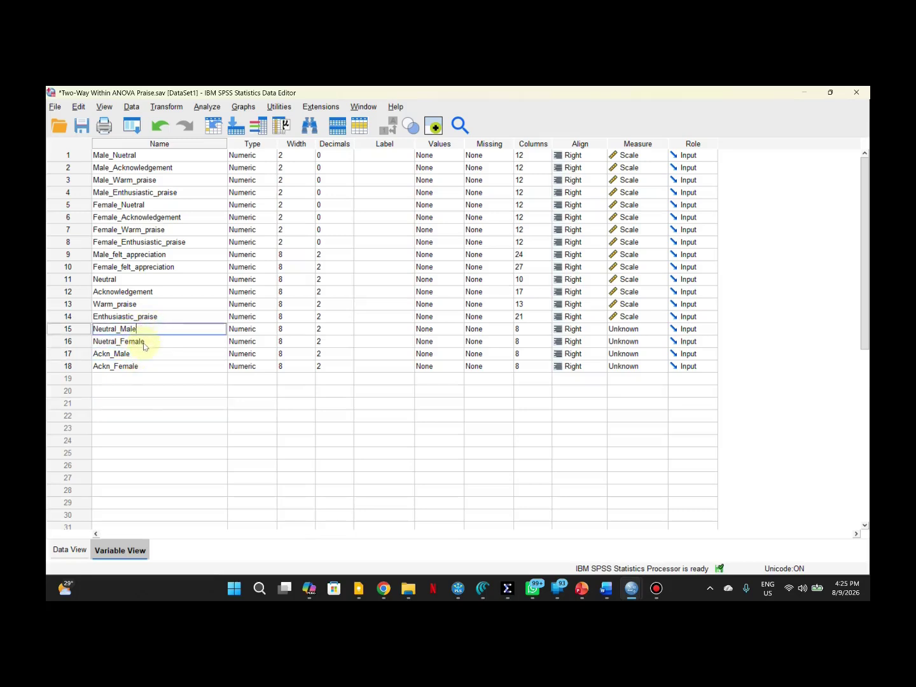
pyautogui.click(143, 342)
pyautogui.click(167, 382)
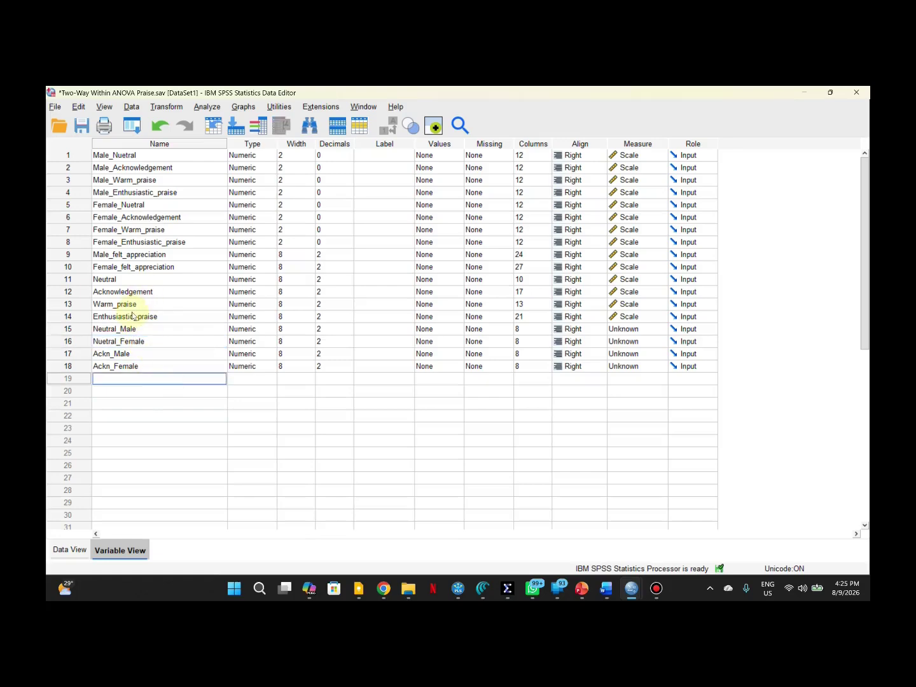
pyautogui.click(131, 157)
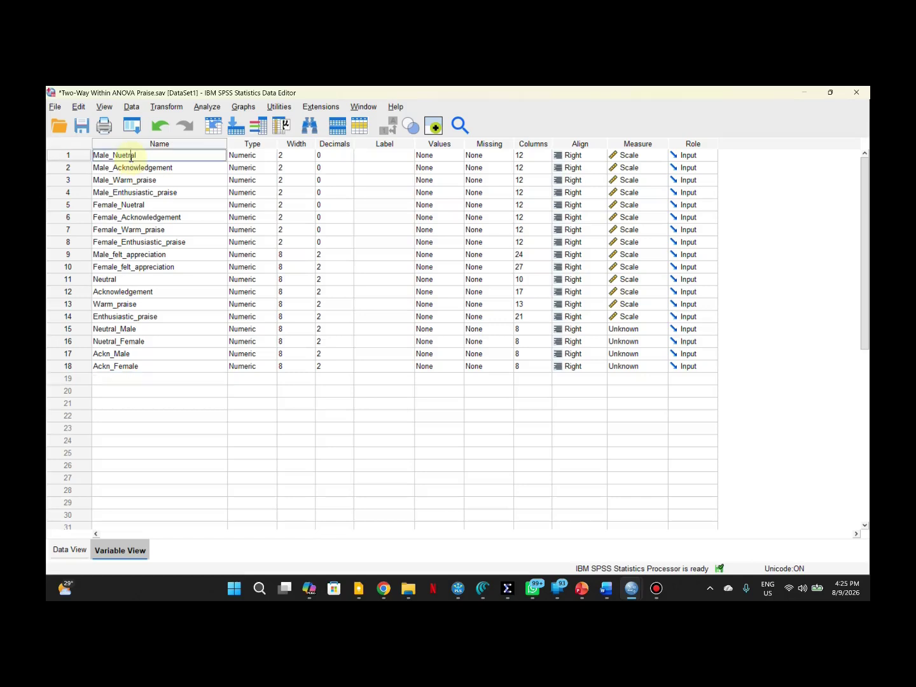
pyautogui.click(79, 242)
pyautogui.click(81, 254)
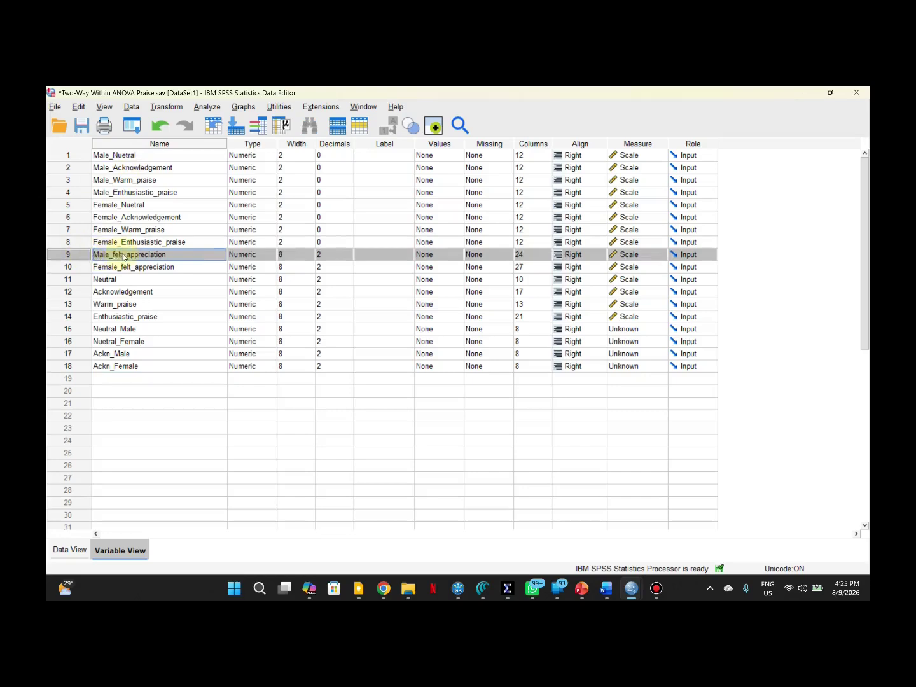
pyautogui.click(80, 267)
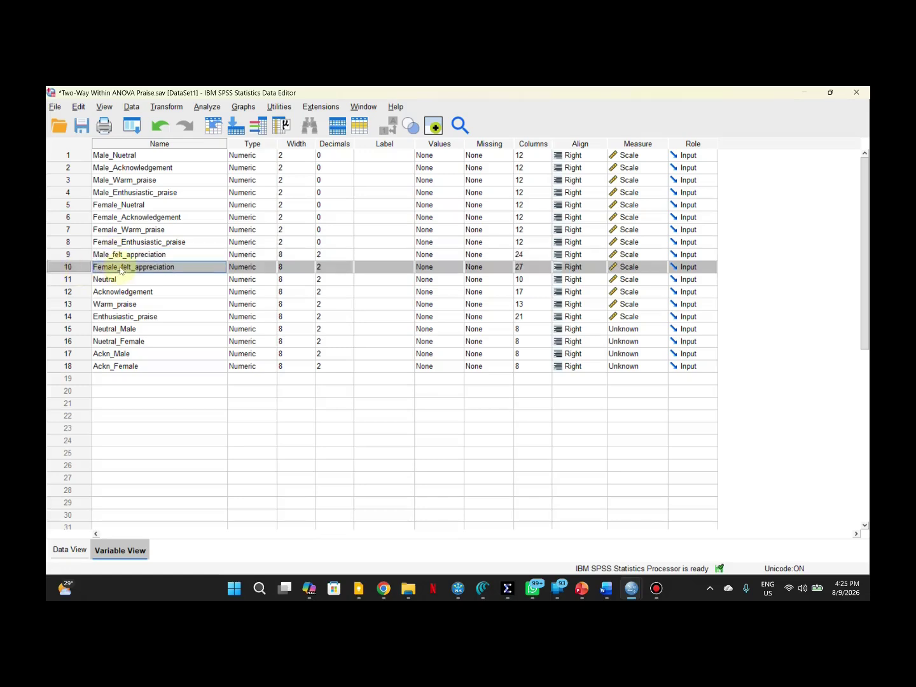
pyautogui.click(69, 281)
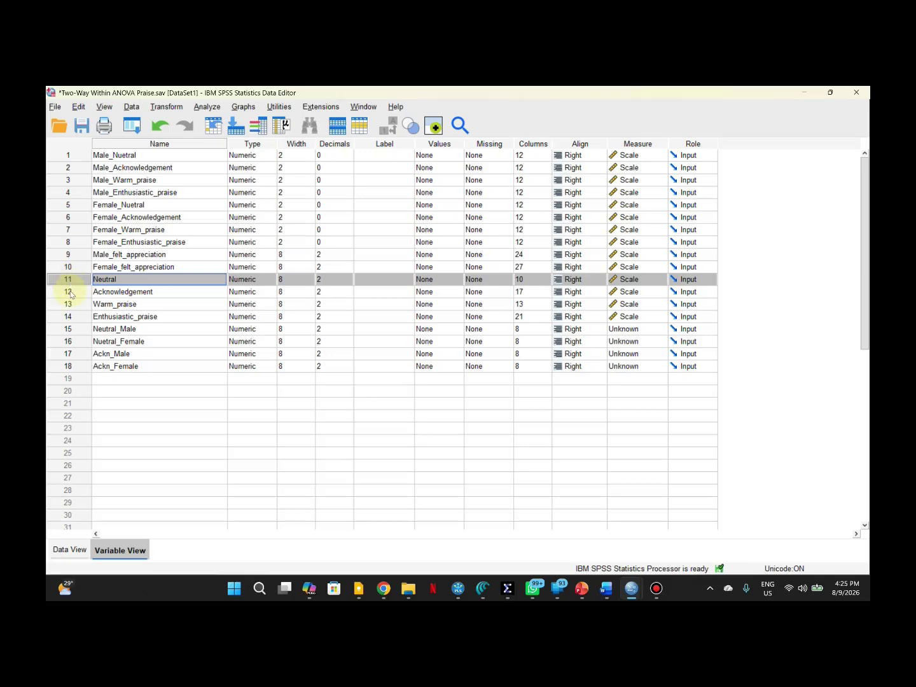
pyautogui.click(71, 292)
pyautogui.click(74, 282)
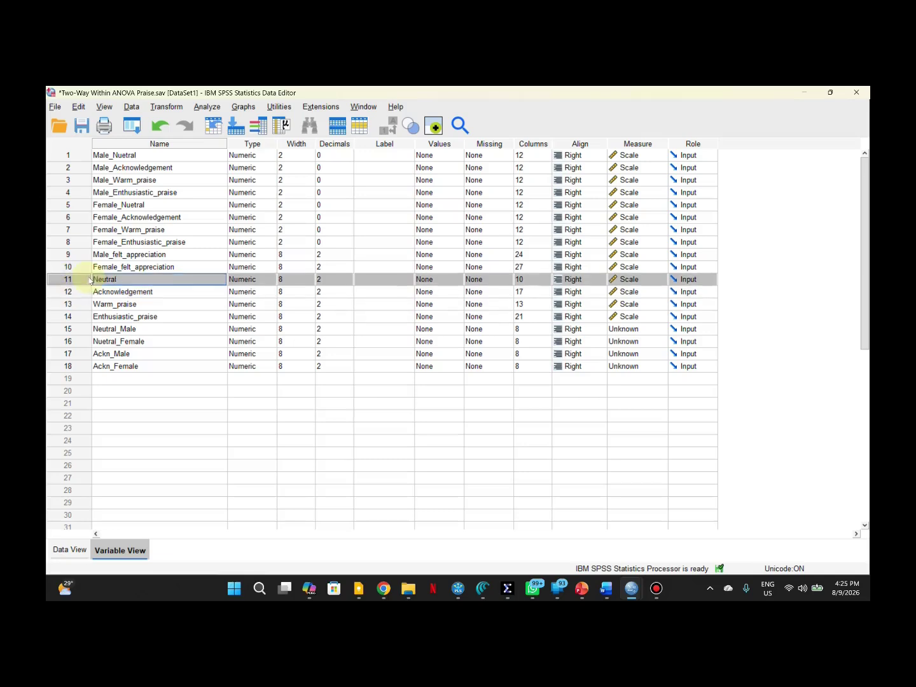
pyautogui.click(81, 318)
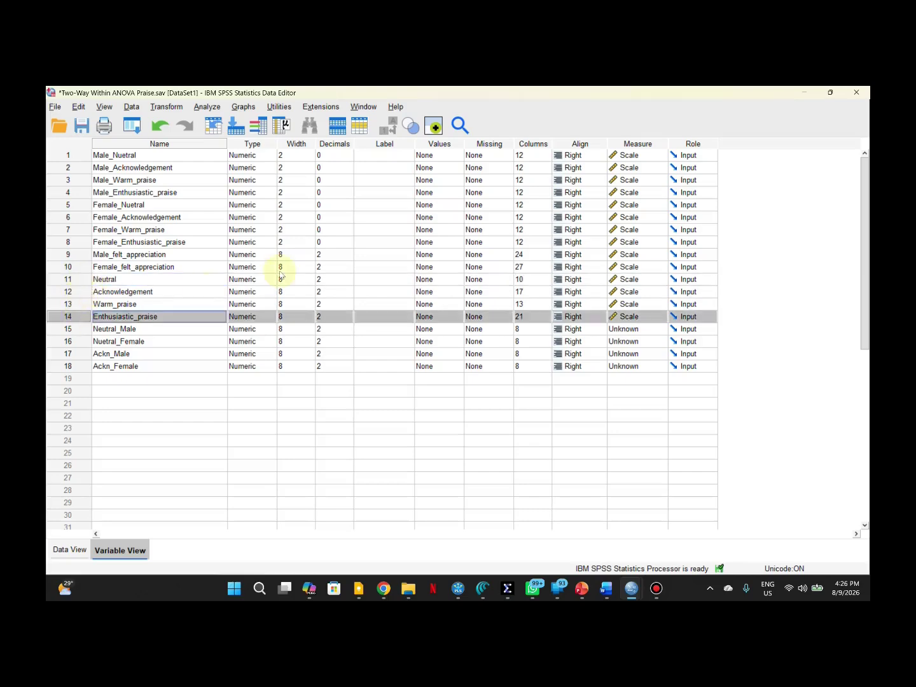
pyautogui.click(200, 366)
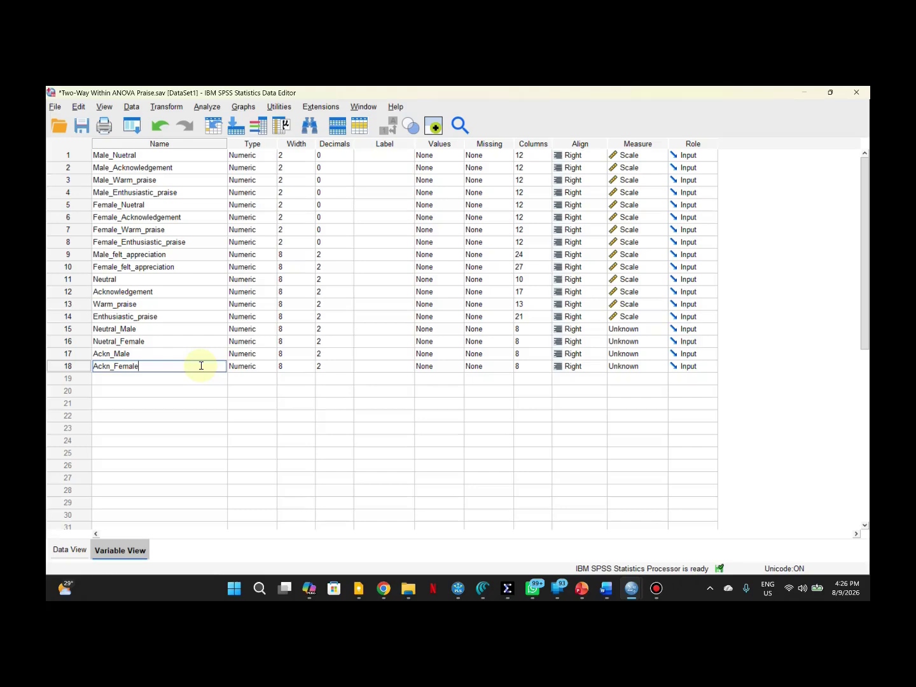
# Step: Start a General Linear Model Repeated Measures analysis and reset its factor and measure definitions
pyautogui.click(207, 108)
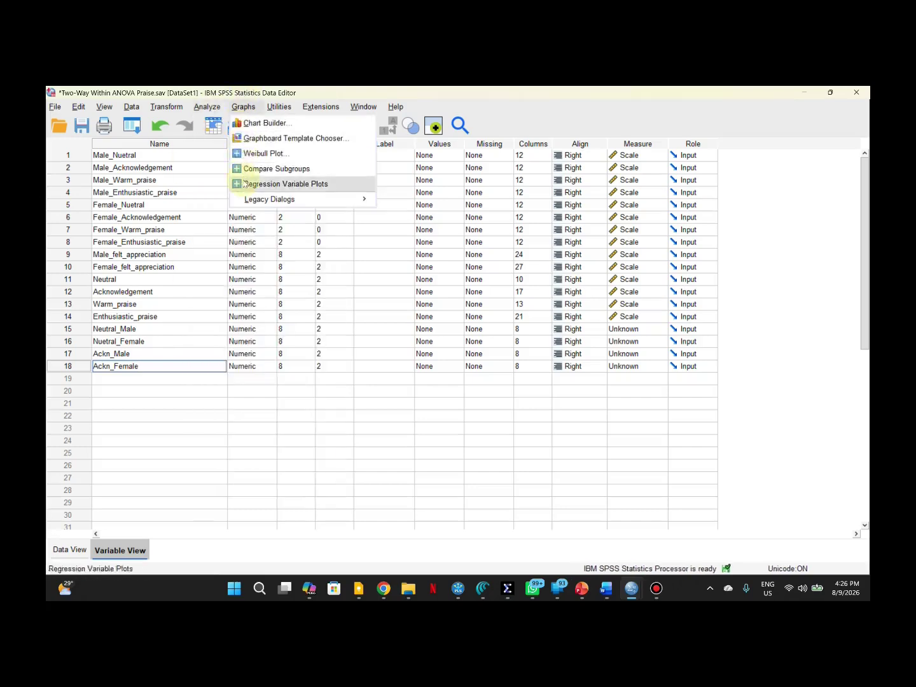
pyautogui.moveTo(236, 184)
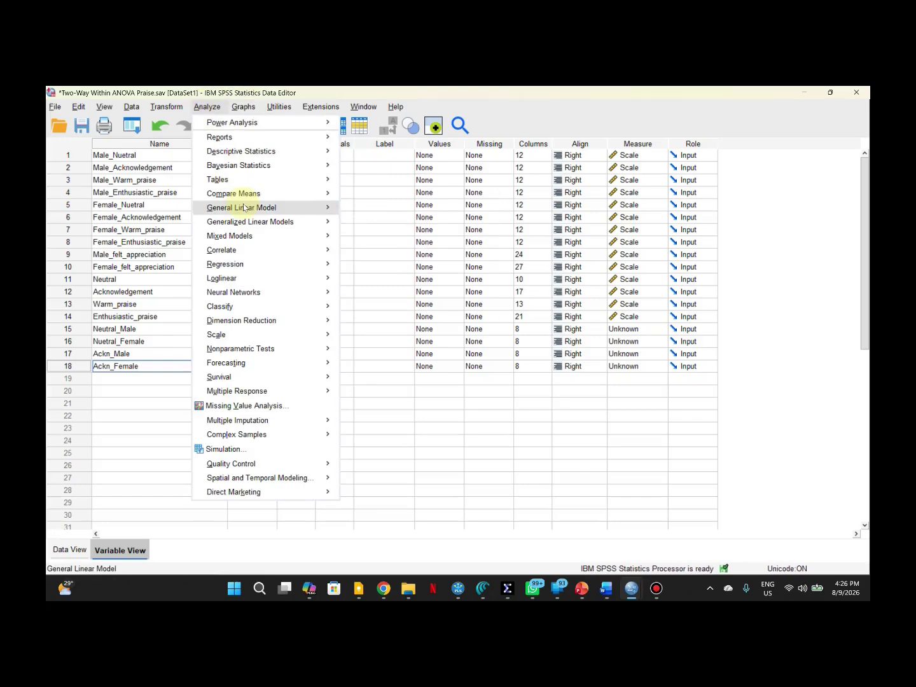
pyautogui.moveTo(270, 221)
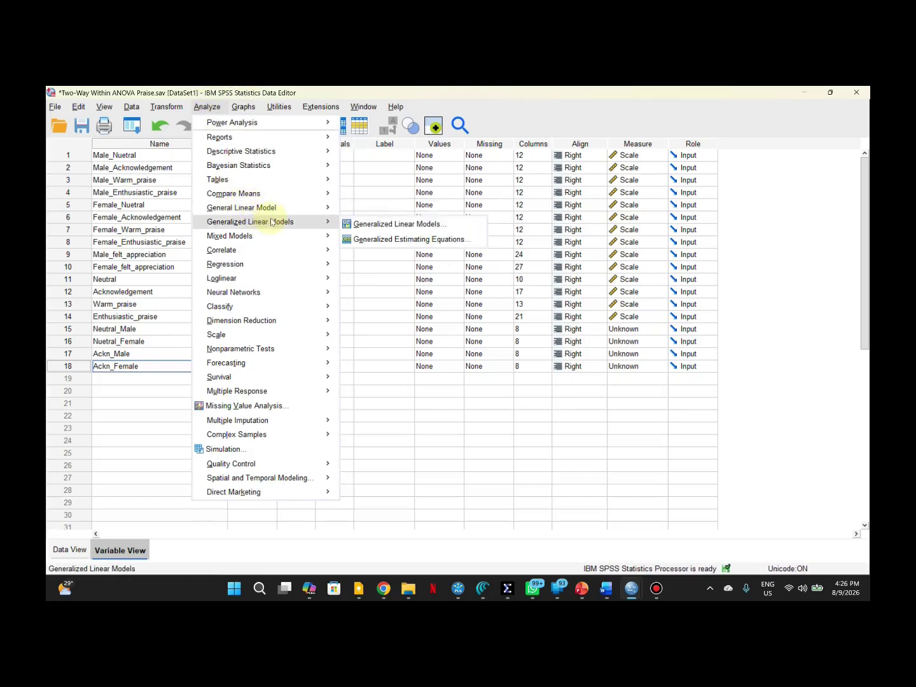
pyautogui.moveTo(299, 210)
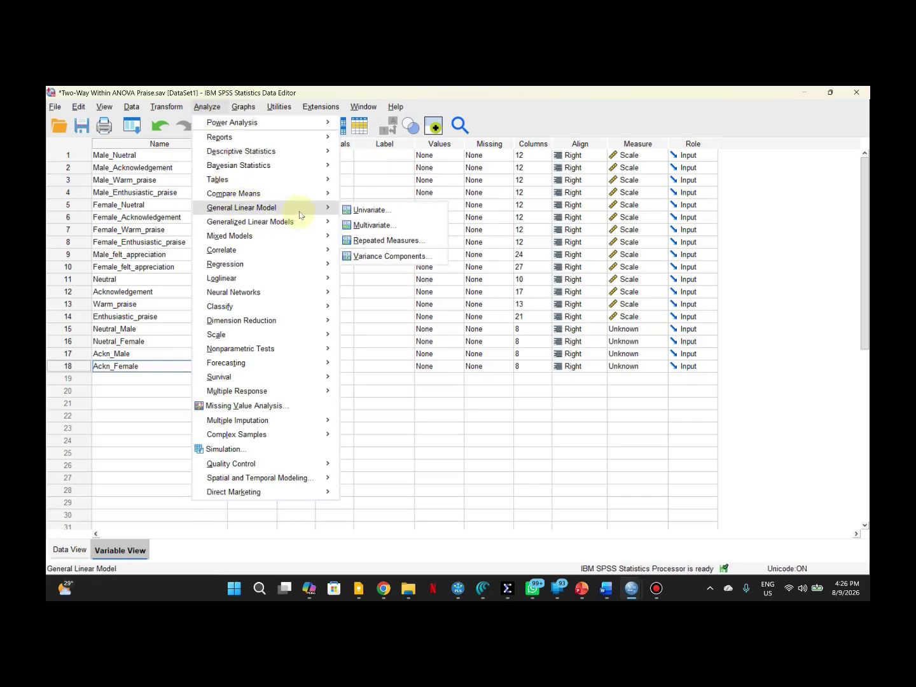
pyautogui.click(384, 242)
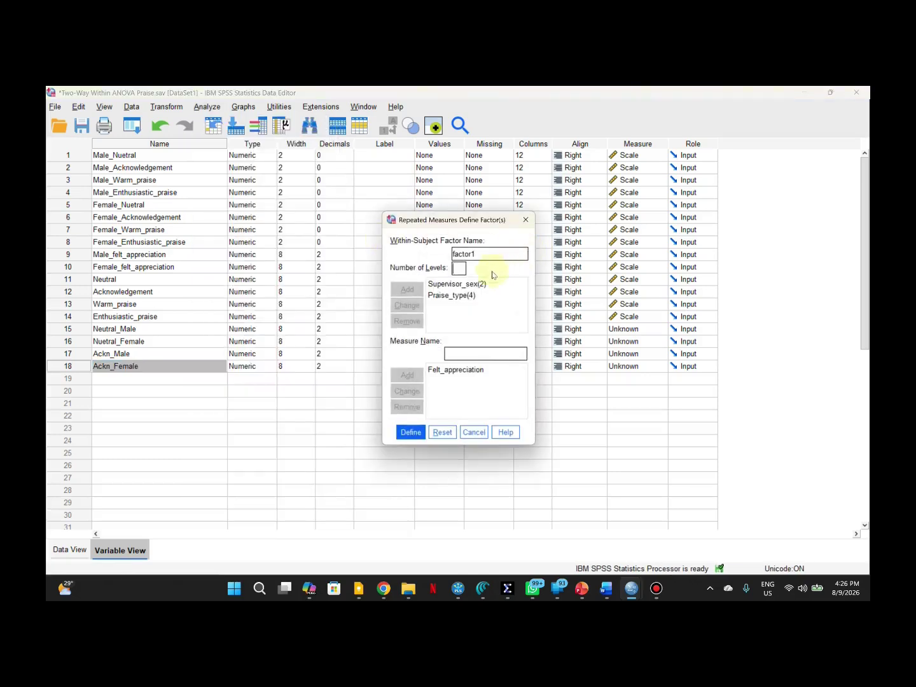
pyautogui.click(443, 432)
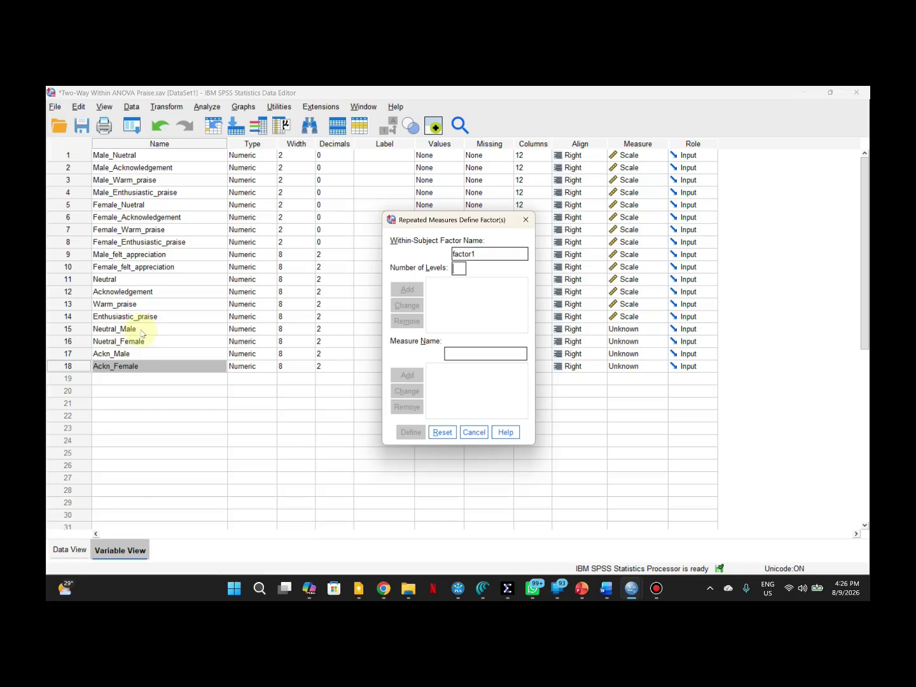
# Step: Add a within-subject factor named Sex with 2 levels
pyautogui.doubleClick(464, 253)
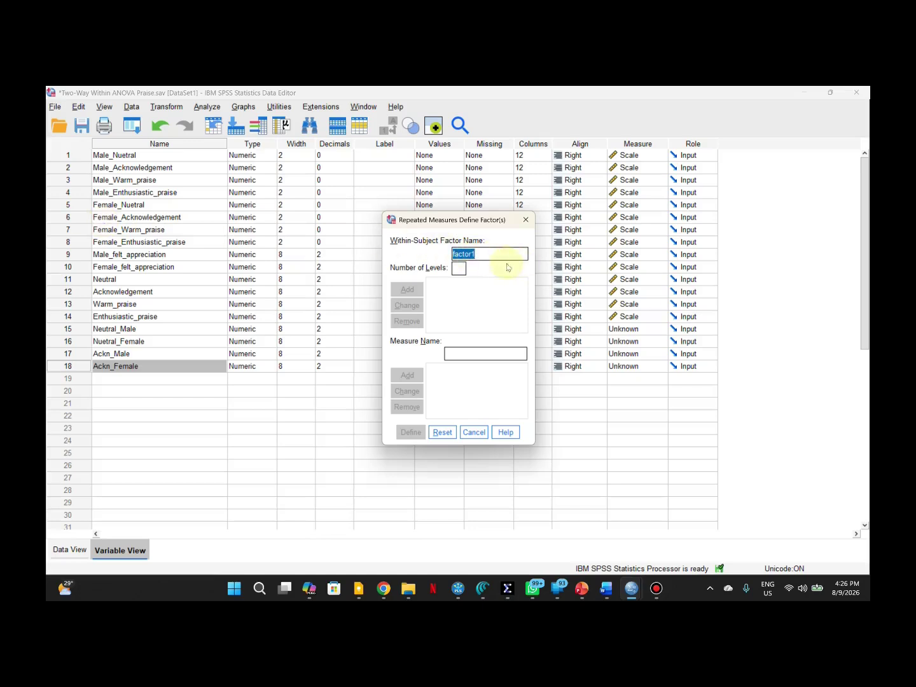
pyautogui.write('Sex')
pyautogui.click(455, 266)
pyautogui.write('2')
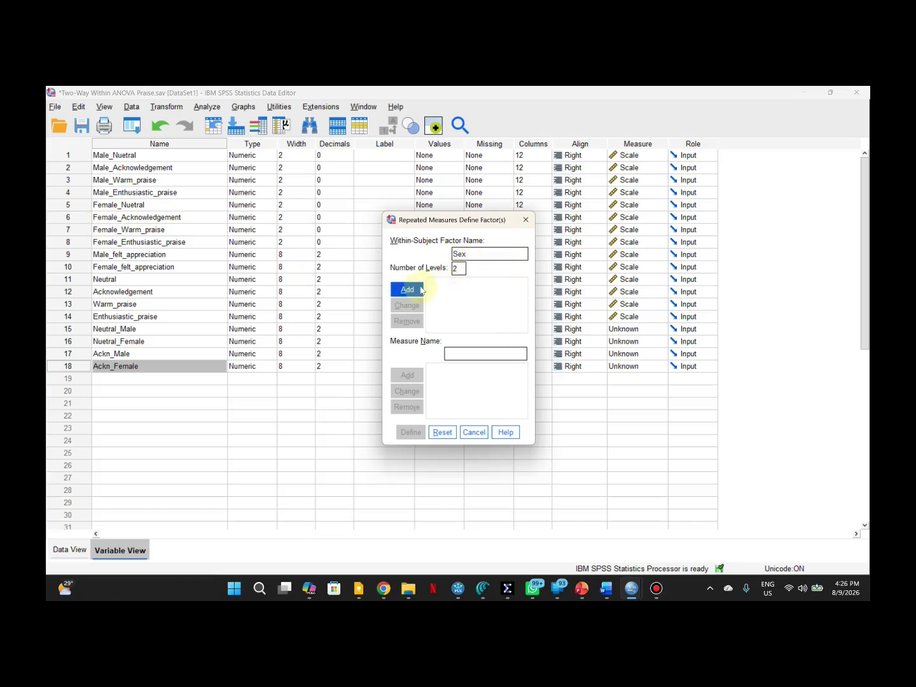
pyautogui.click(407, 290)
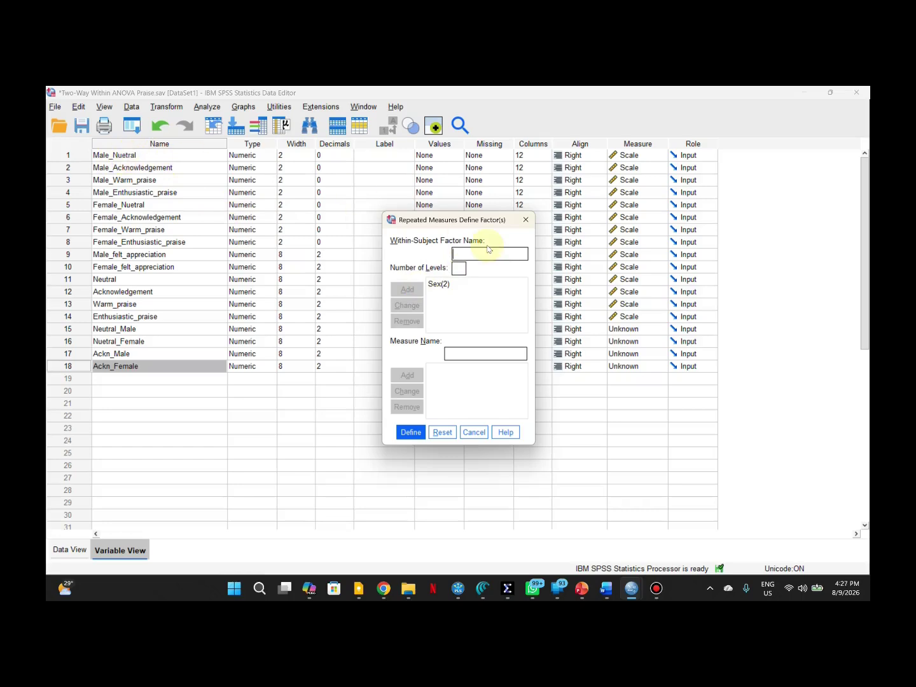
# Step: Add a second within-subject factor named Praise_type with 4 levels
pyautogui.write('Praise')
pyautogui.write('_type')
pyautogui.write('4')
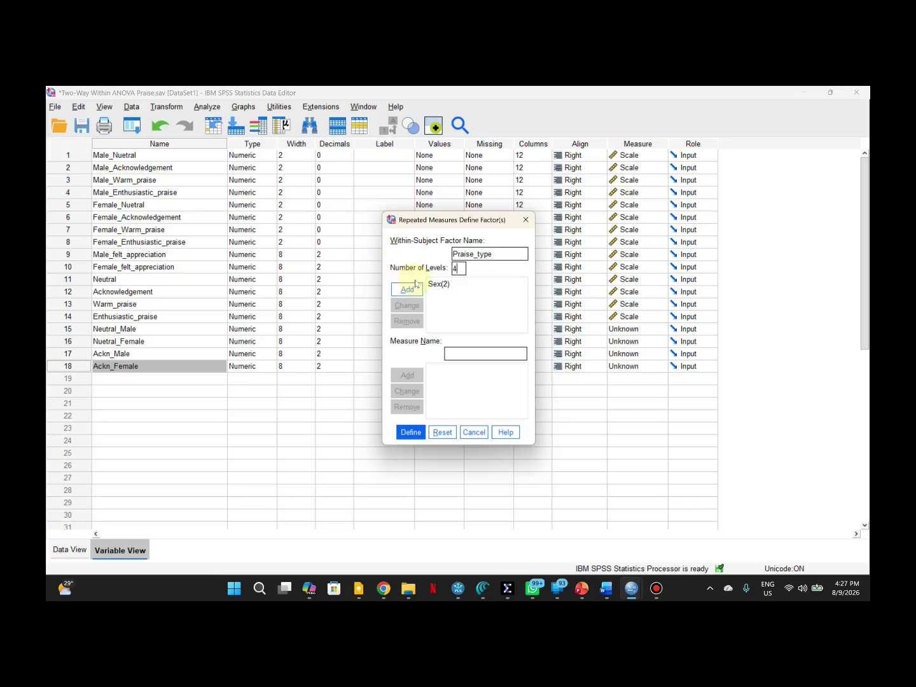
pyautogui.click(404, 289)
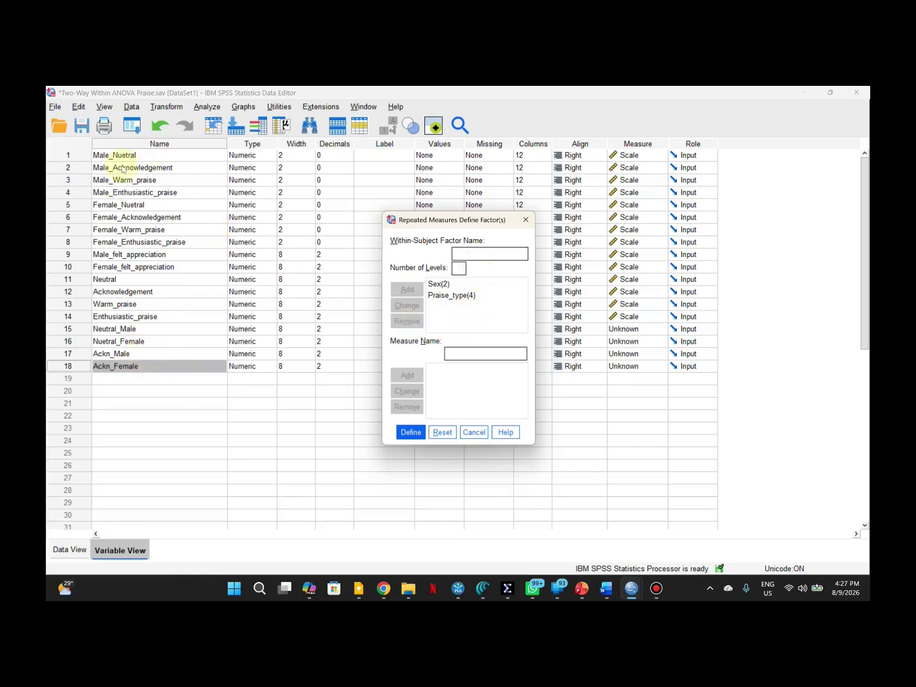
# Step: Rename the two-level within-subject factor Sex as Supervisor_sex
pyautogui.click(438, 288)
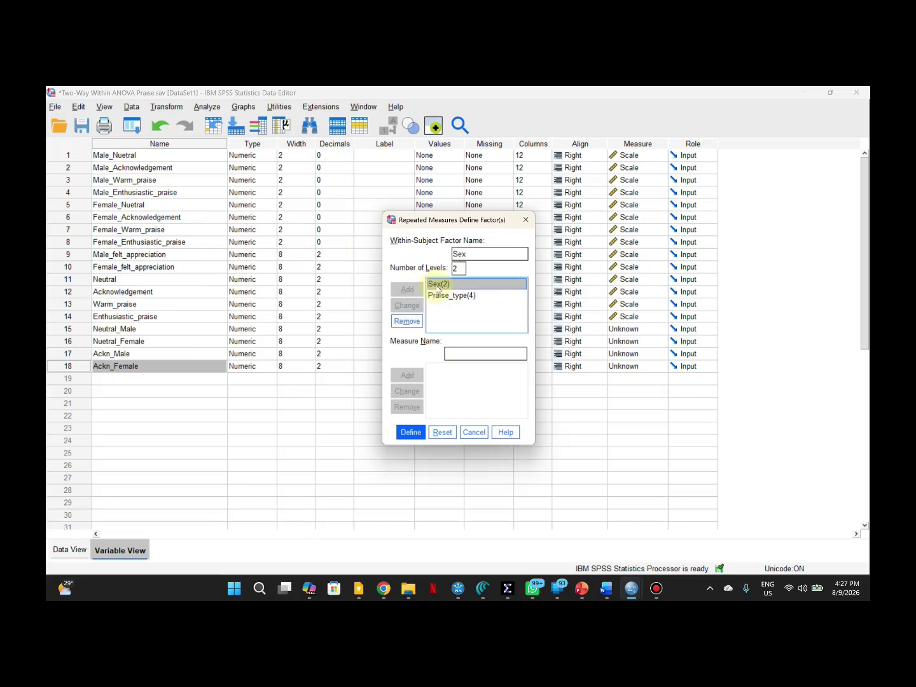
pyautogui.click(454, 255)
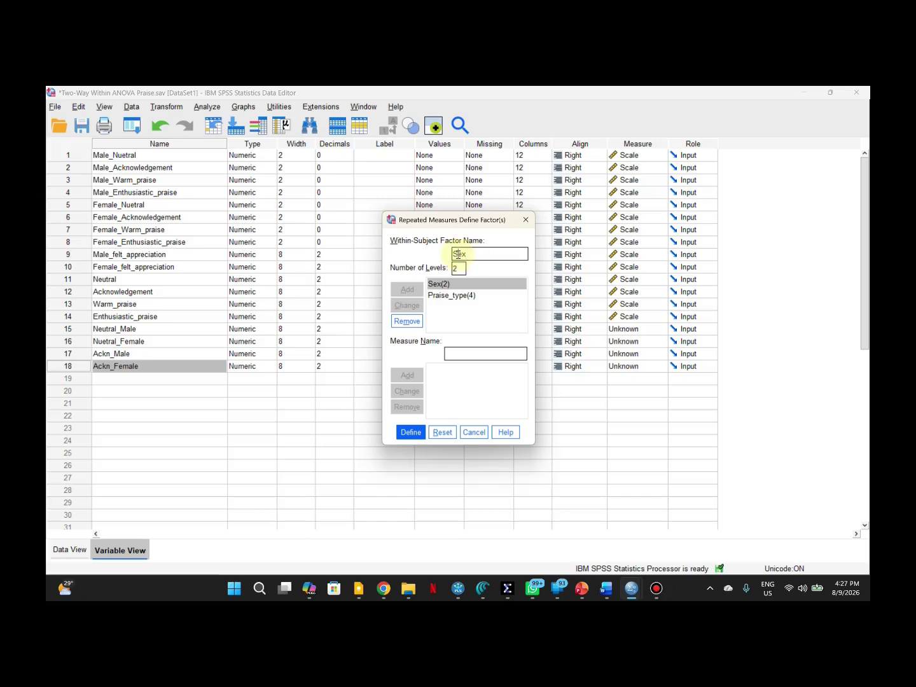
pyautogui.press('BackSpace')
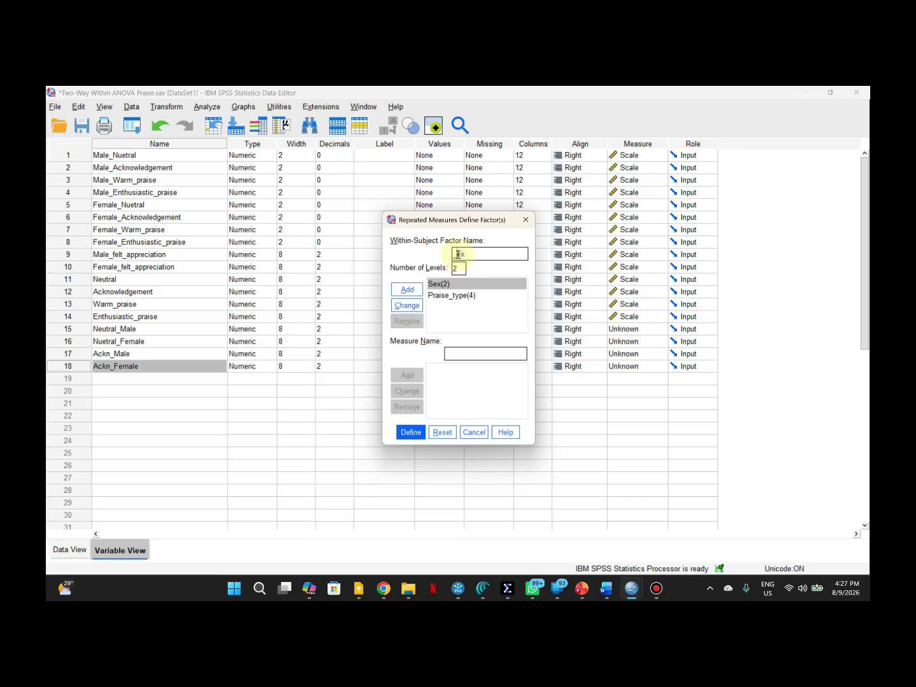
pyautogui.write('Supervisor_S')
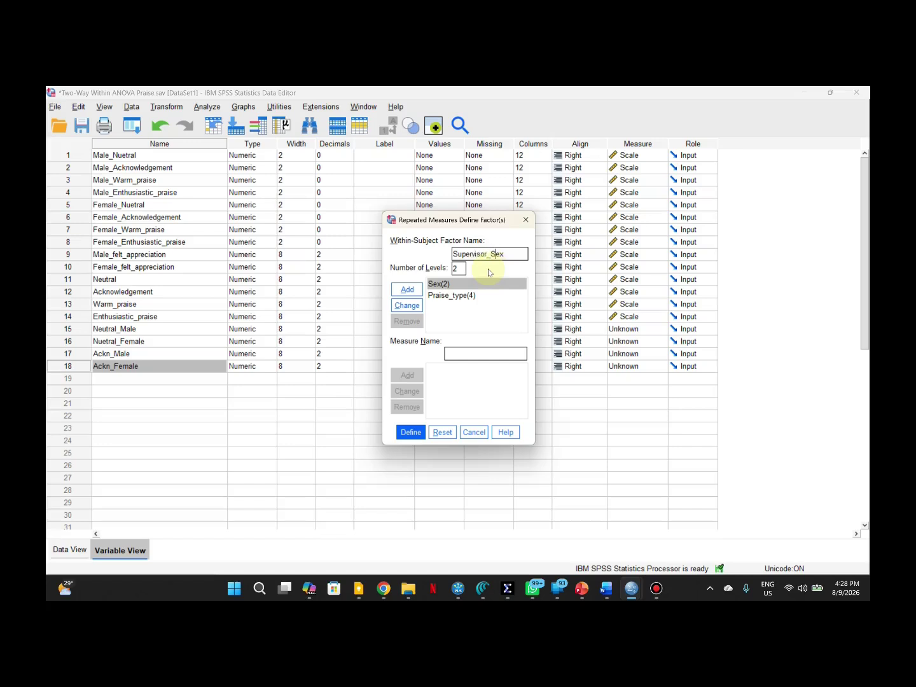
pyautogui.click(408, 305)
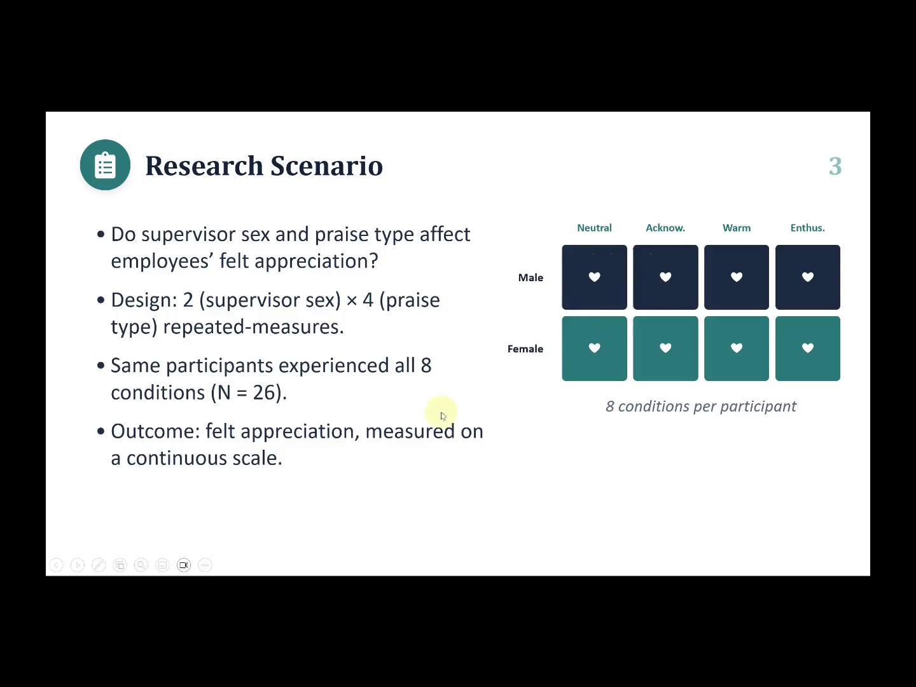
# Step: Return from the research scenario slide to SPSS and add a measure named Felt_appreciation
pyautogui.hotkey('alt', 'Tab')
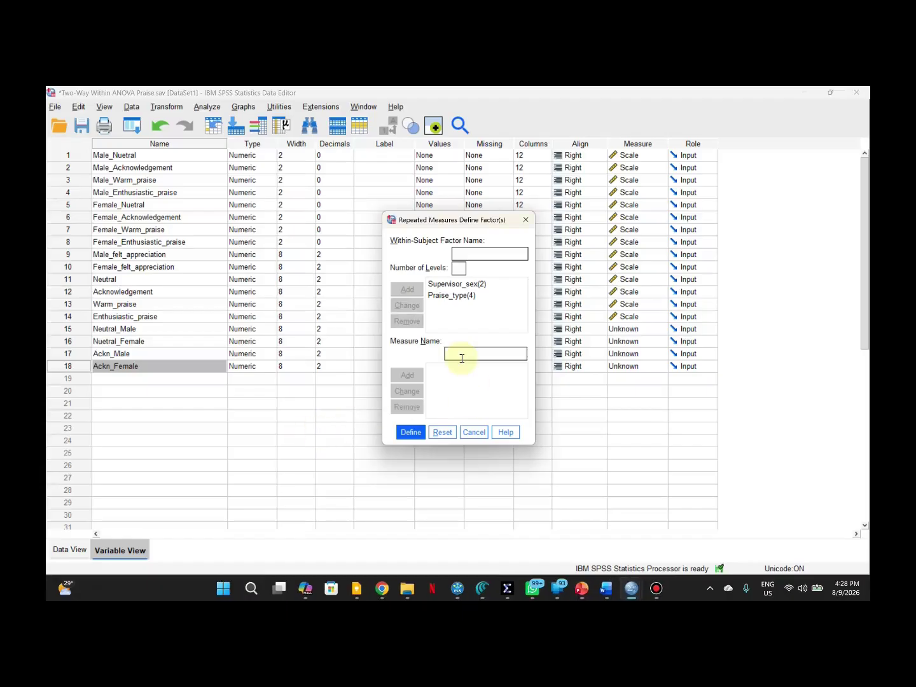
pyautogui.write('F')
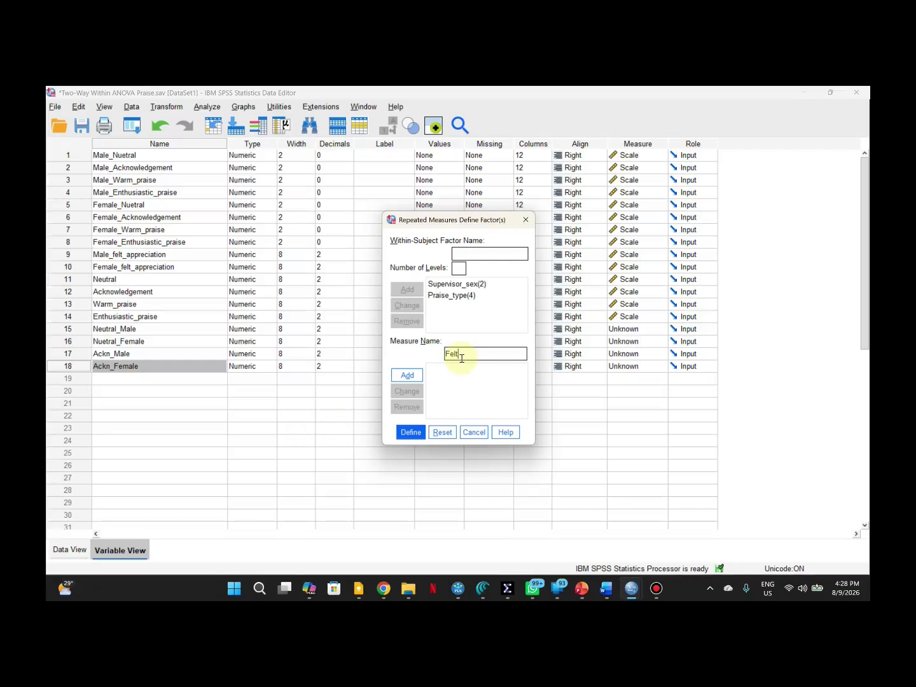
pyautogui.write('elt_appreciation')
pyautogui.click(436, 376)
pyautogui.click(410, 376)
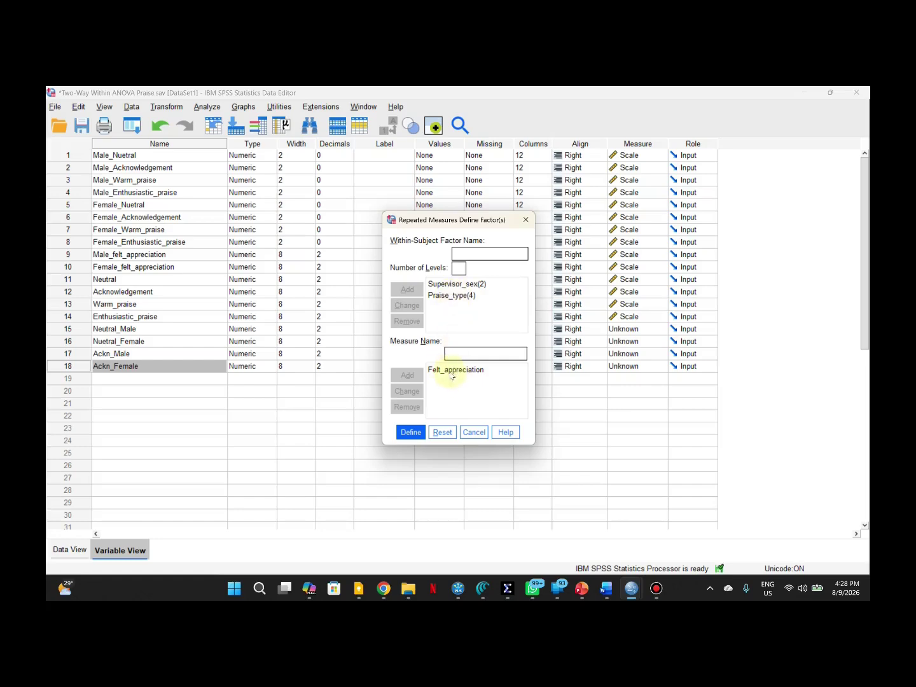
# Step: Proceed to the analysis definition and assign the eight variables from Male_Nuetral through Female_Enthusiastic_praise as the within-subjects variables
pyautogui.click(410, 432)
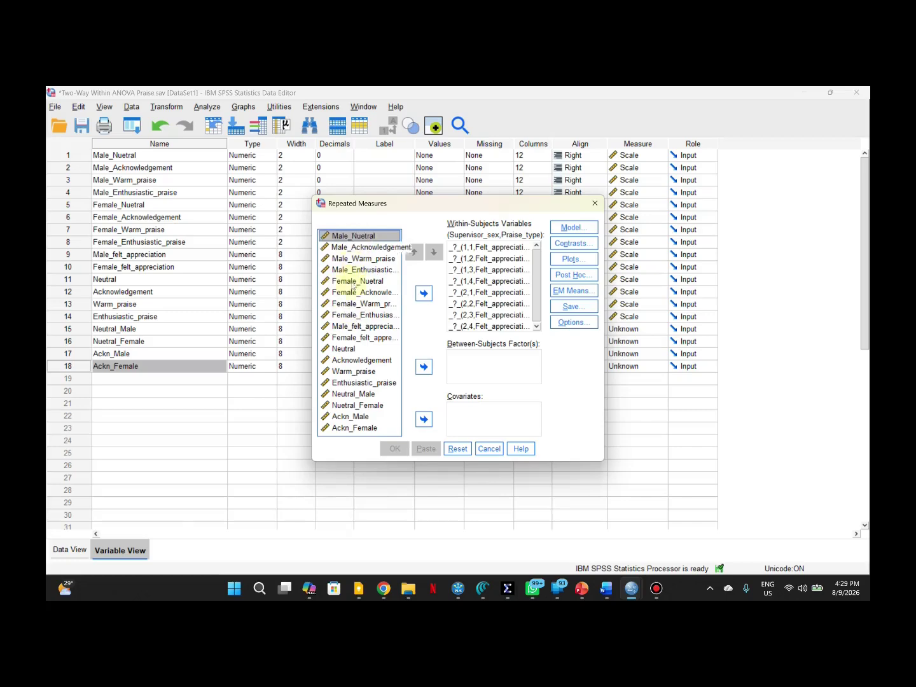
pyautogui.keyDown('shift'); pyautogui.click(360, 316); pyautogui.keyUp('shift')
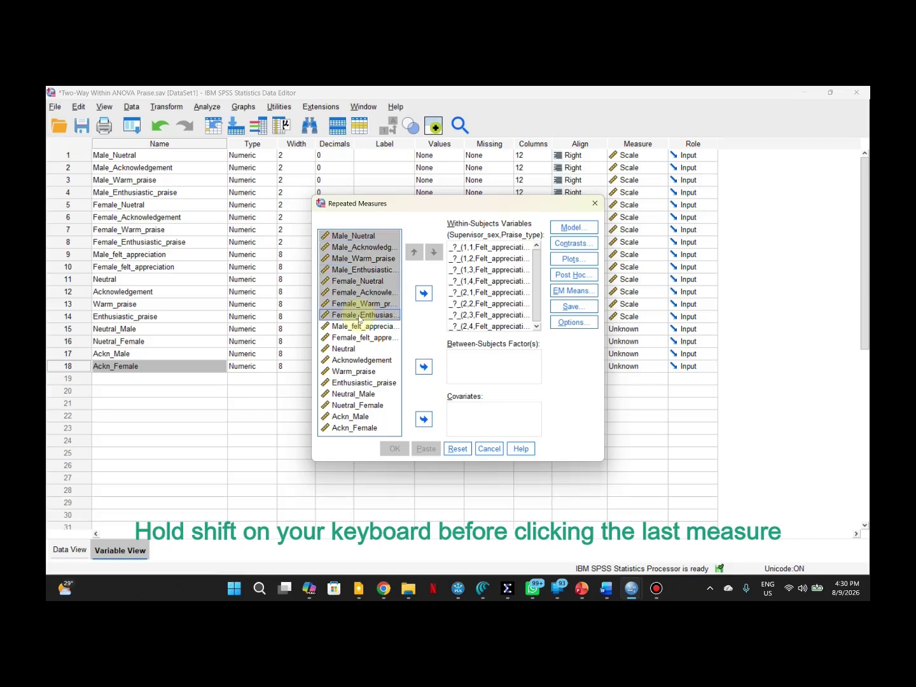
pyautogui.click(423, 296)
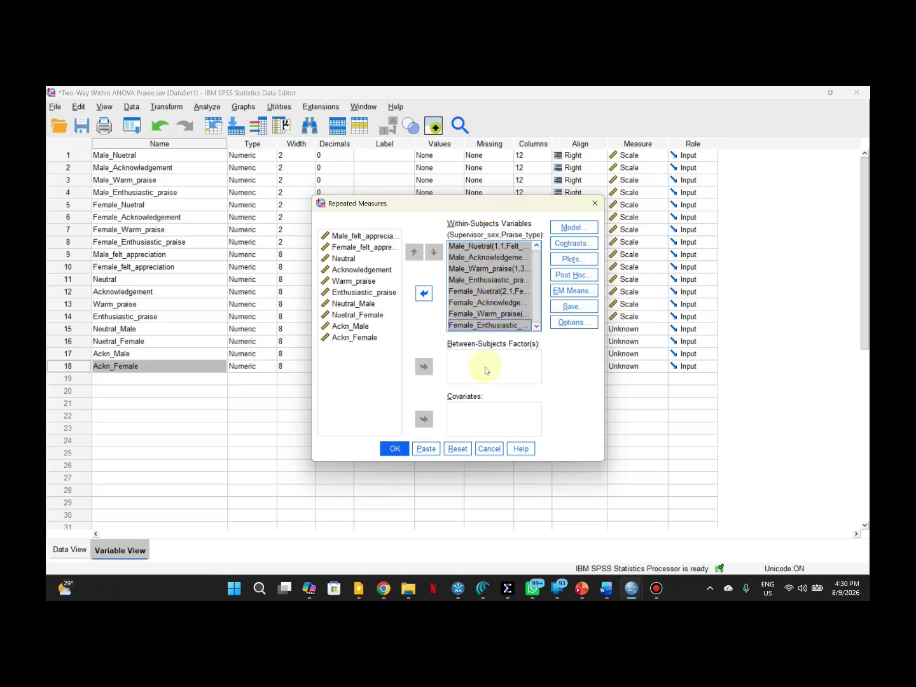
# Step: Add a profile plot with Praise_type on the horizontal axis and Supervisor_sex as separate lines
pyautogui.click(570, 259)
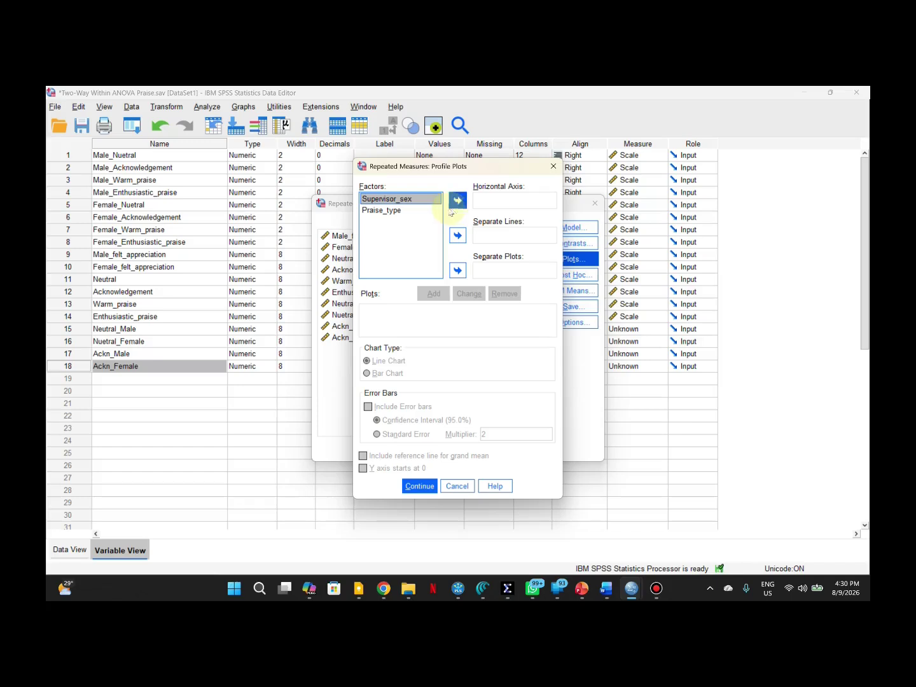
pyautogui.click(392, 212)
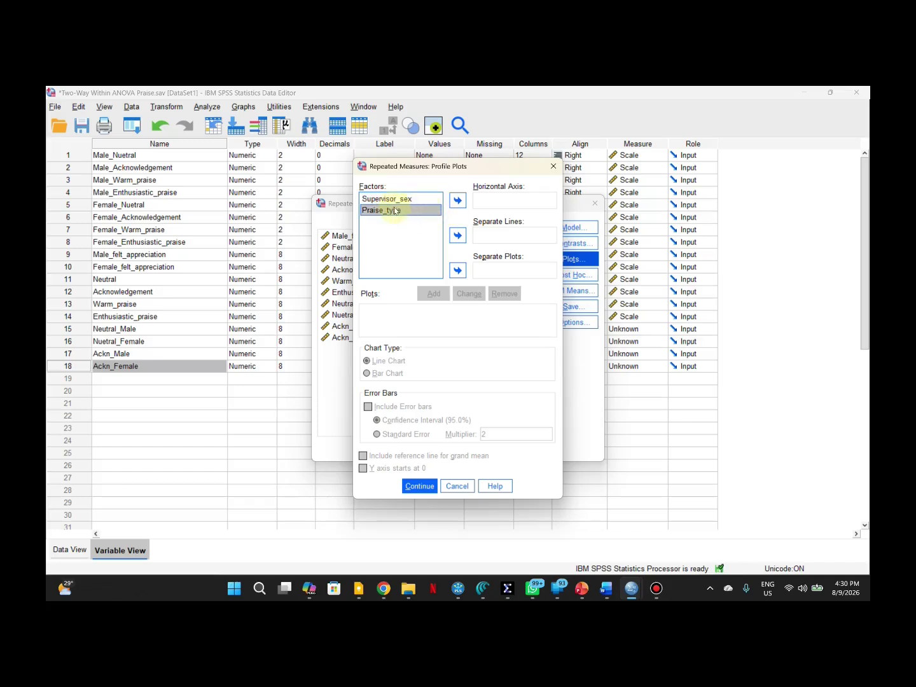
pyautogui.click(457, 201)
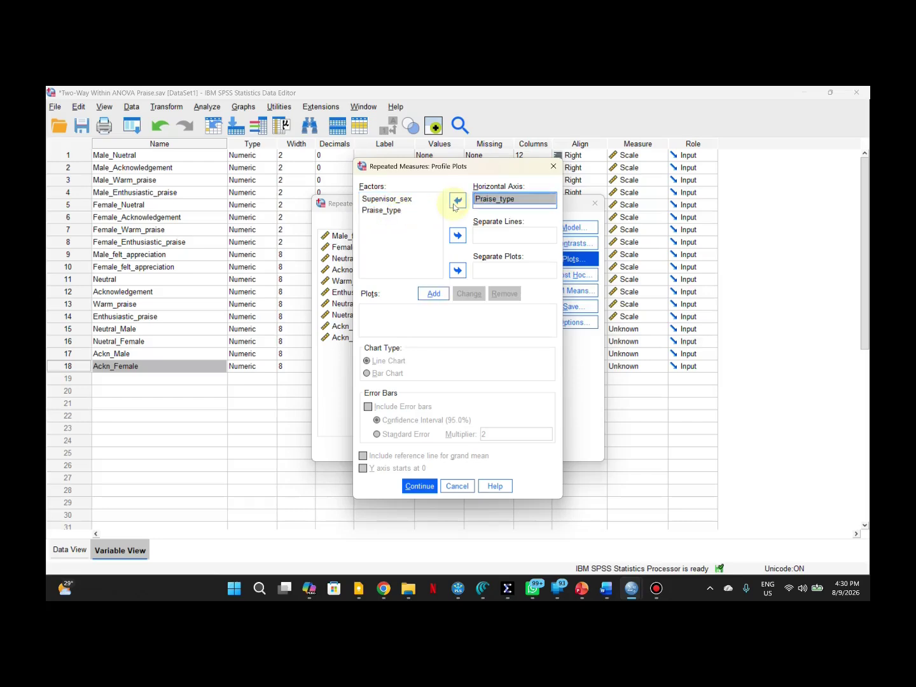
pyautogui.click(376, 201)
pyautogui.click(457, 235)
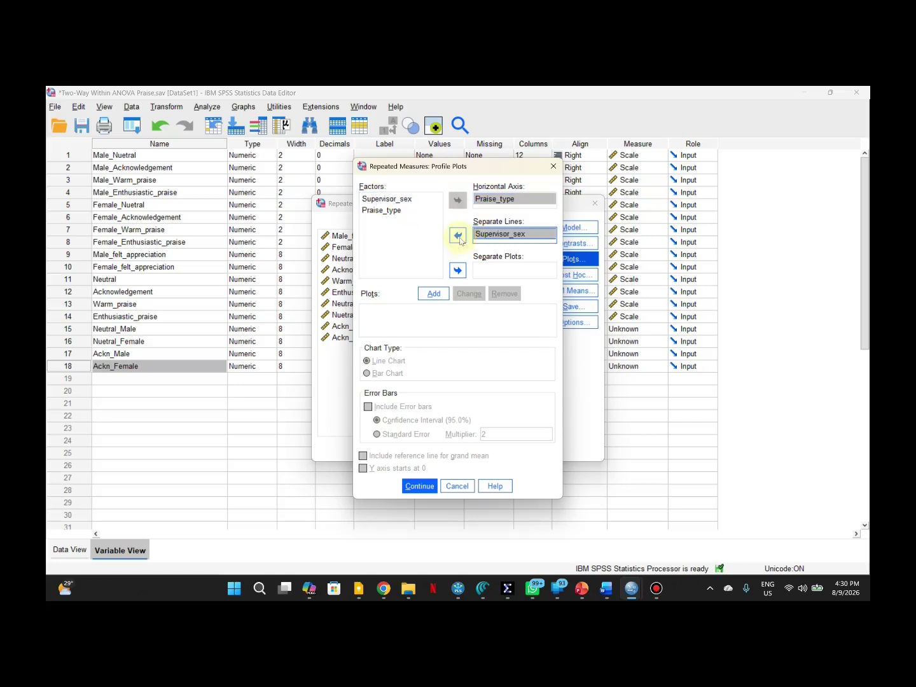
pyautogui.click(430, 293)
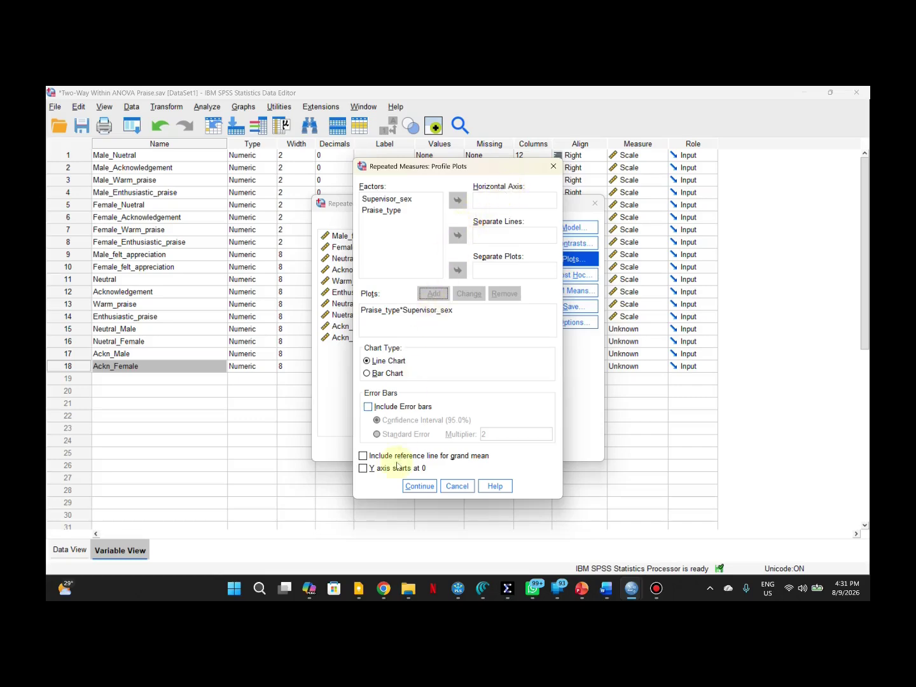
pyautogui.click(418, 487)
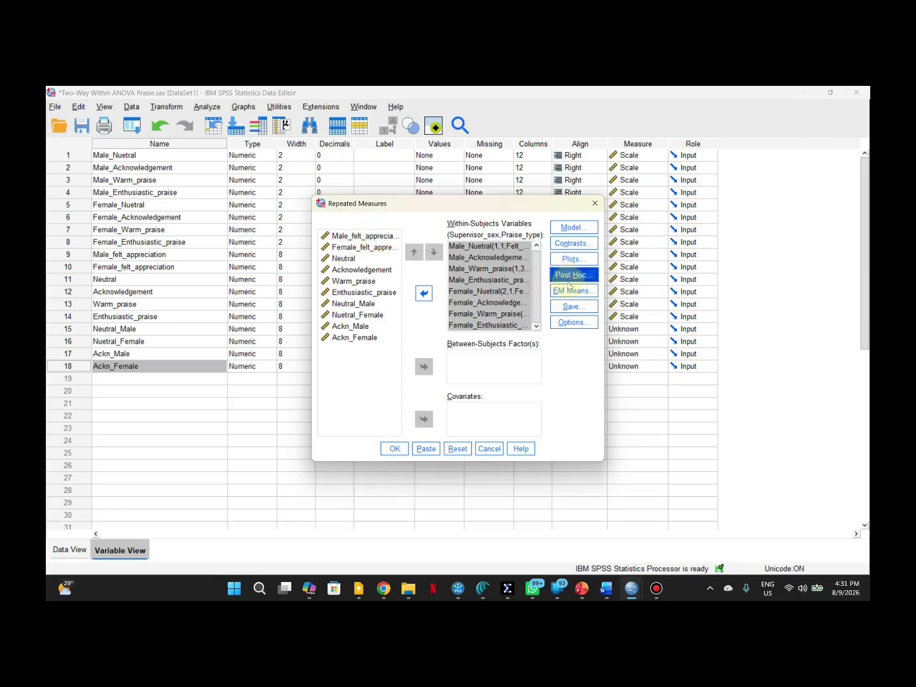
# Step: Request estimated marginal means for Supervisor_sex, Praise_type and their interaction Supervisor_sex*Praise_type
pyautogui.click(571, 290)
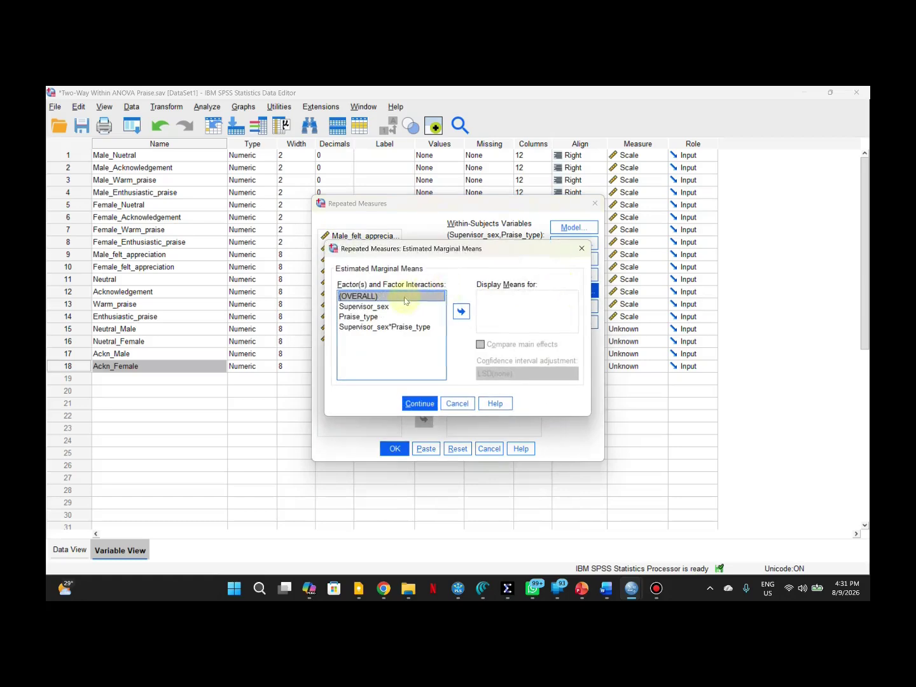
pyautogui.click(365, 308)
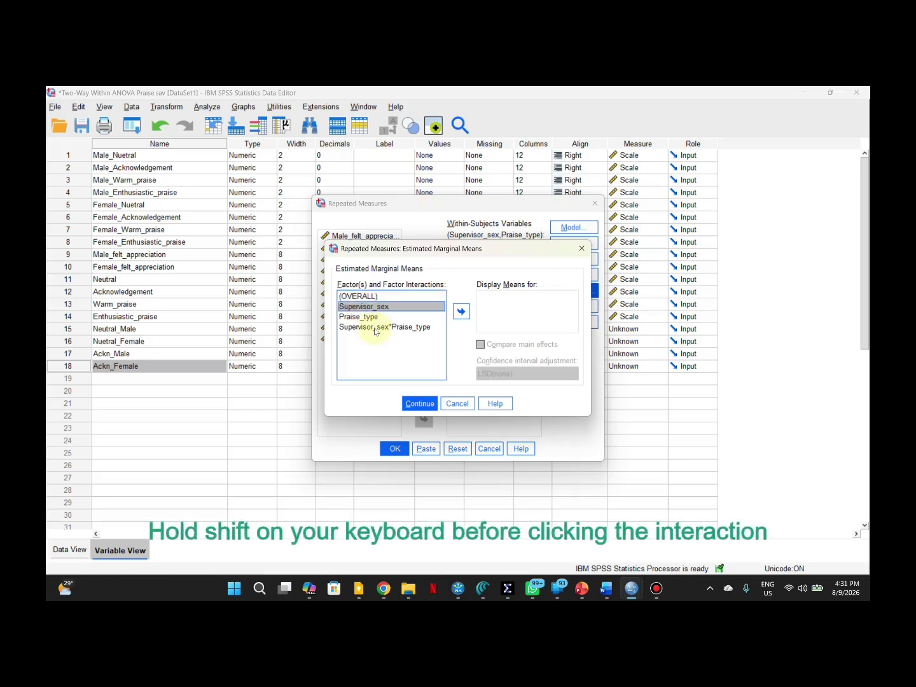
pyautogui.keyDown('shift'); pyautogui.click(375, 327); pyautogui.keyUp('shift')
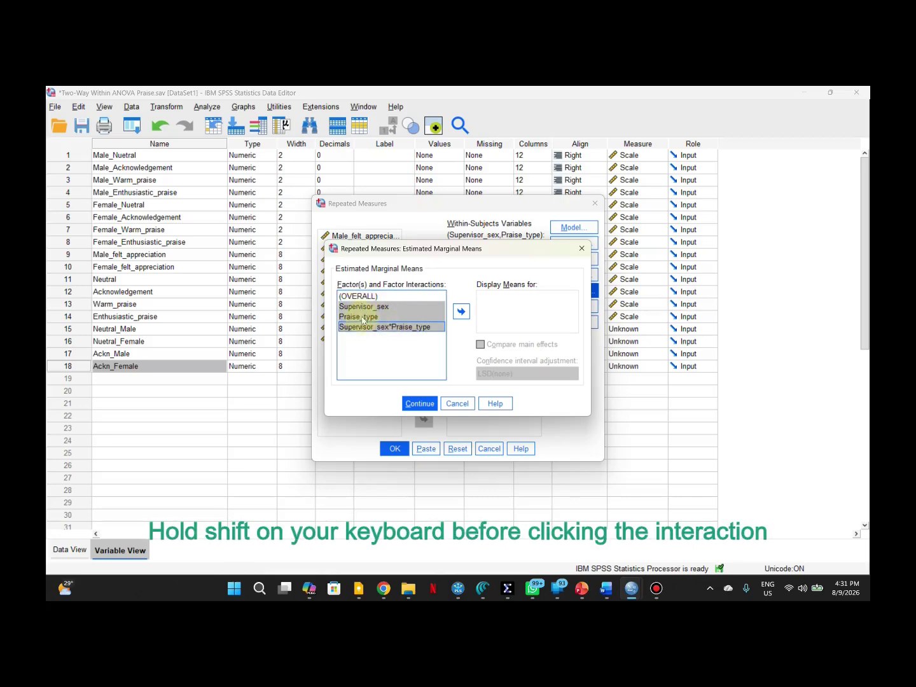
pyautogui.click(461, 311)
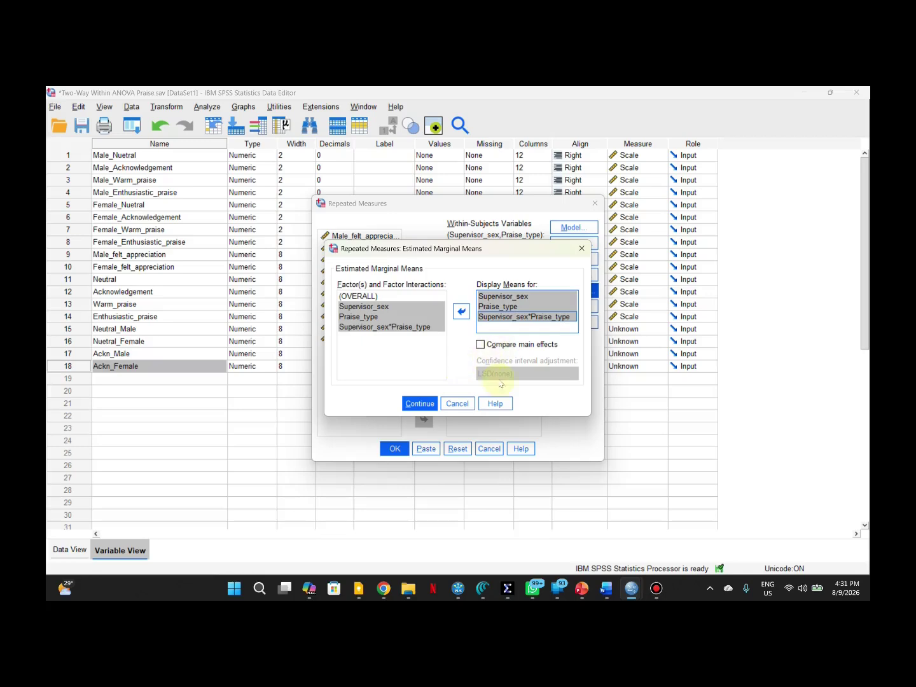
# Step: Switch to the other open Two-Way Within ANOVA Praise data window and view its estimated marginal means settings
pyautogui.moveTo(509, 593)
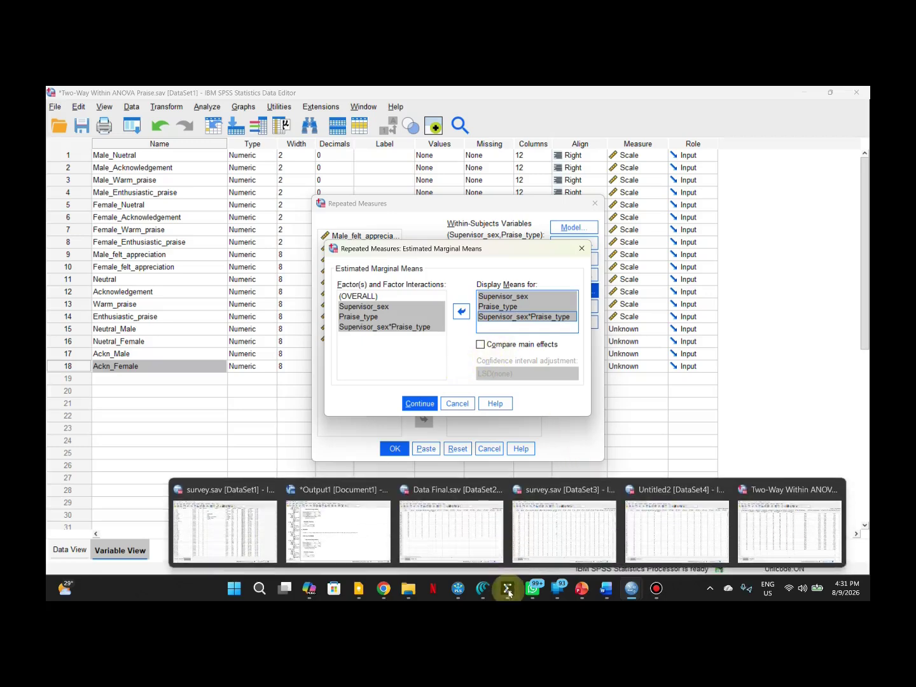
pyautogui.click(800, 525)
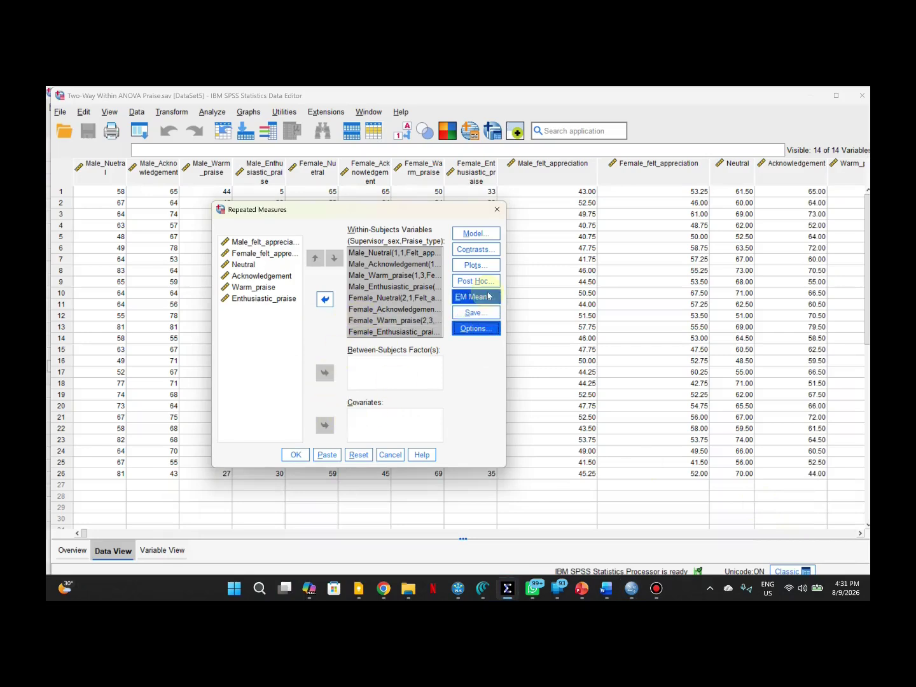
pyautogui.click(474, 297)
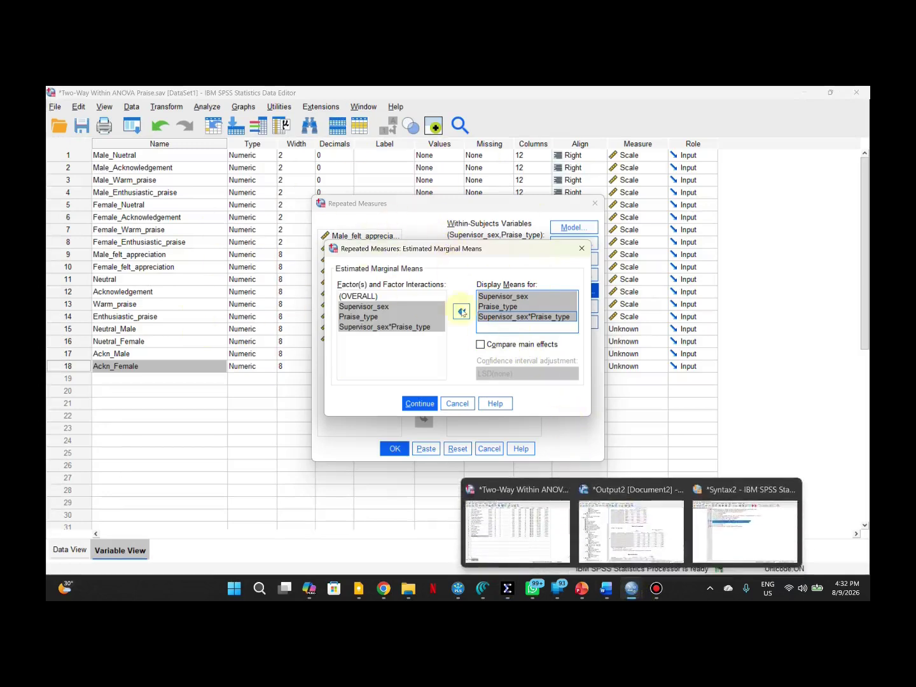
# Step: Enable the comparison of main effects for the estimated marginal means and accept the settings
pyautogui.click(481, 345)
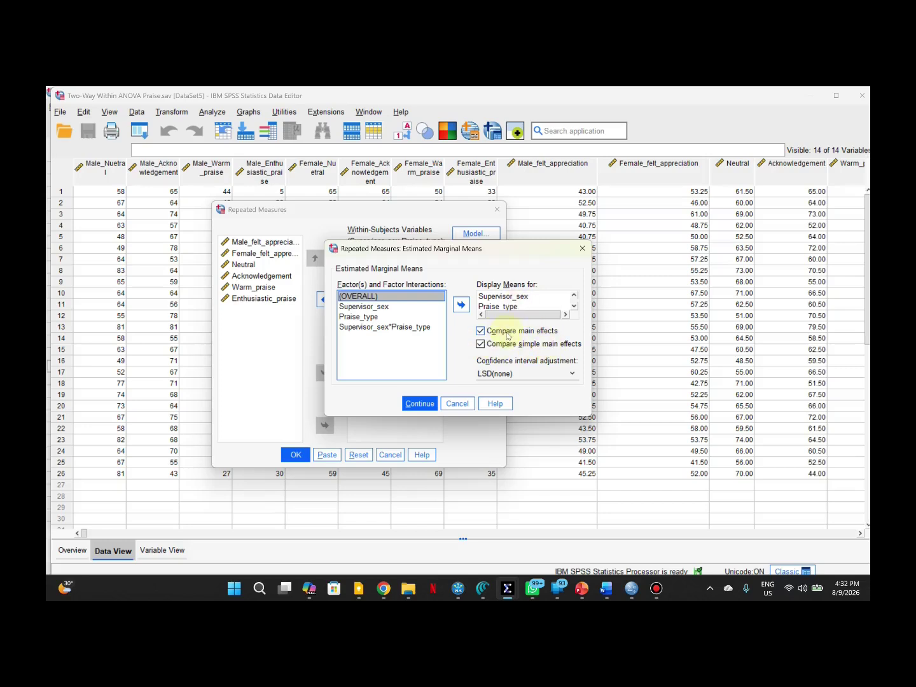
pyautogui.scroll(-1, 527, 305)
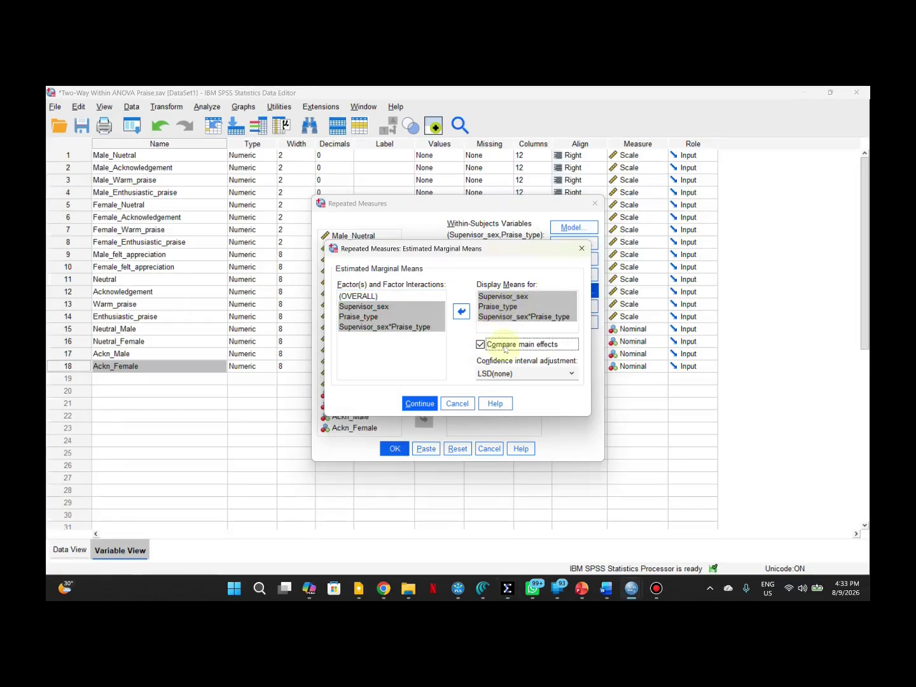
pyautogui.click(418, 404)
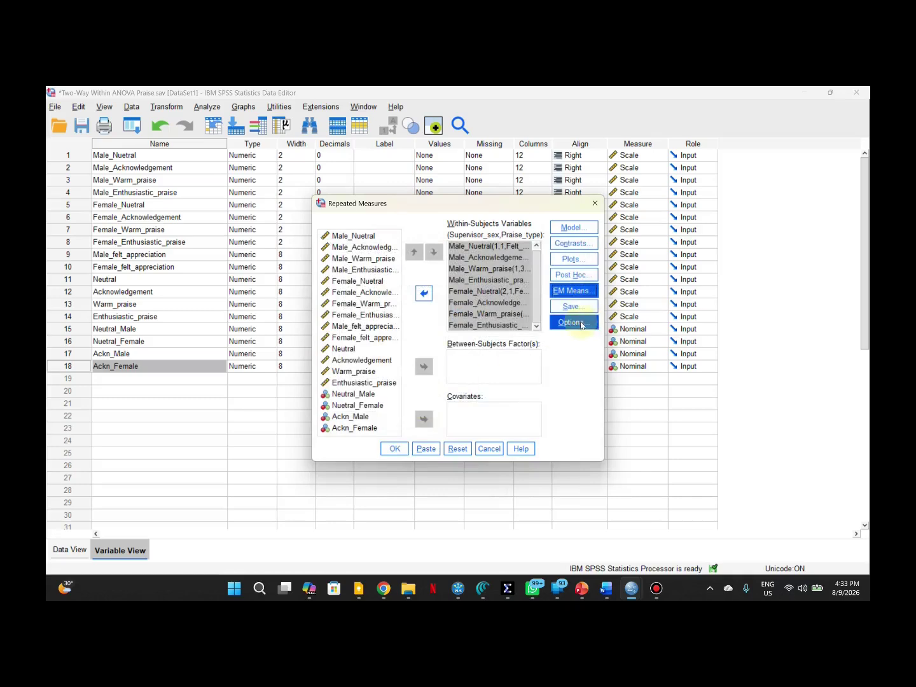
# Step: Include descriptive statistics and estimates of effect size in the output and run the repeated measures analysis
pyautogui.click(580, 323)
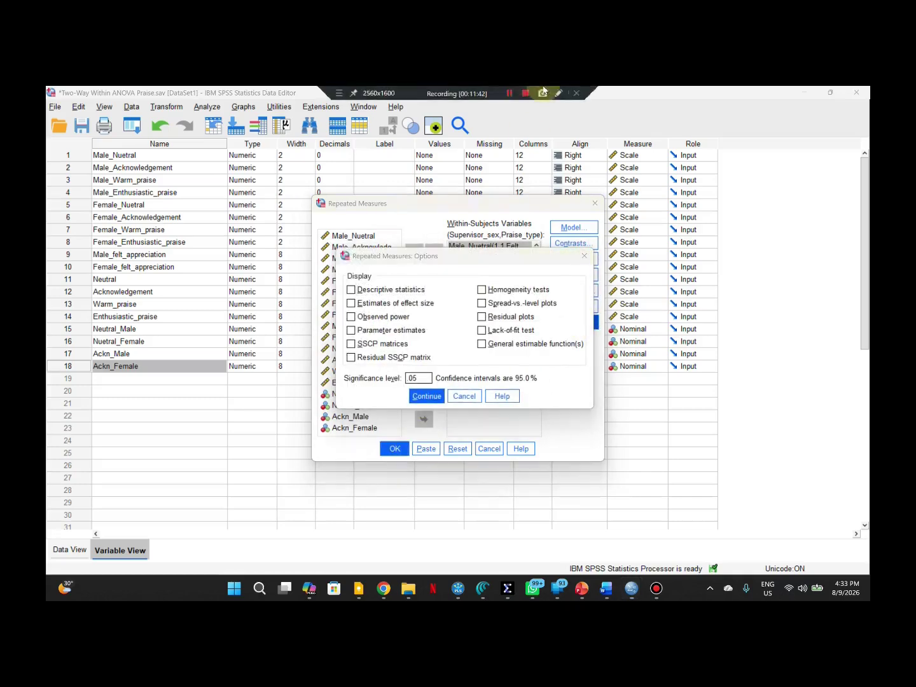
pyautogui.click(356, 291)
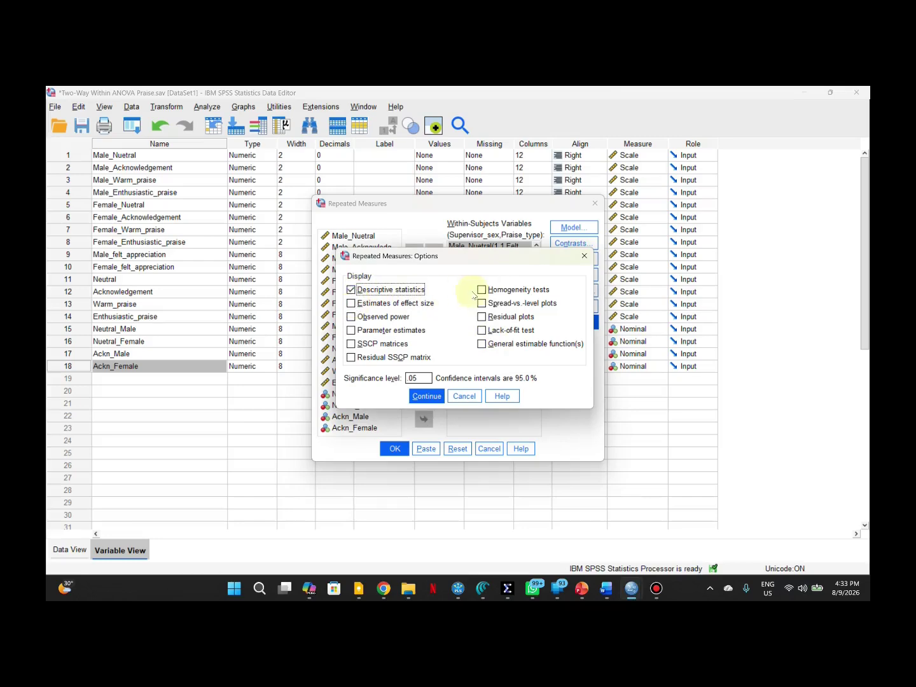
pyautogui.click(409, 305)
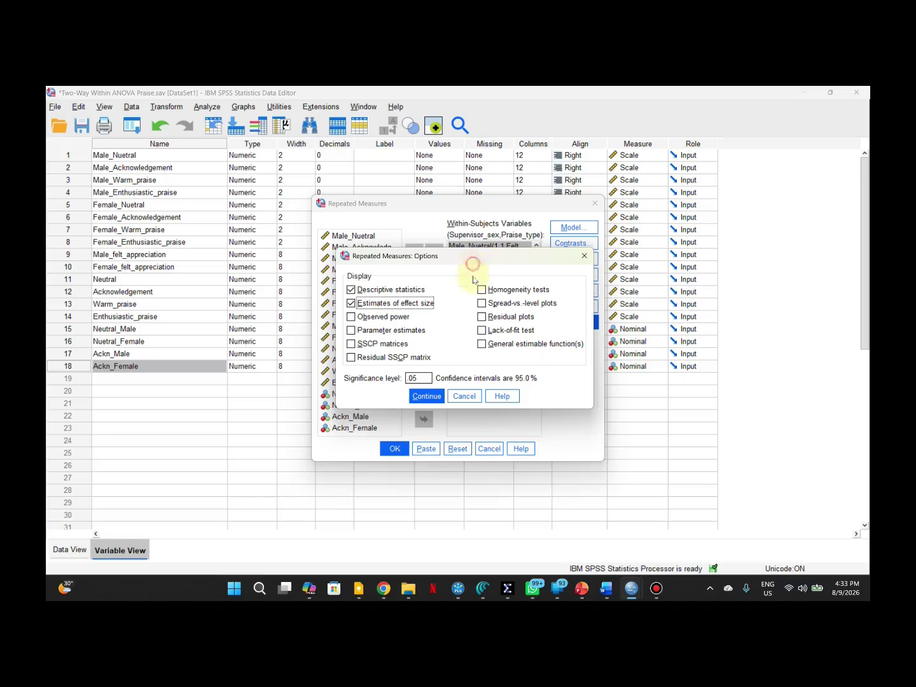
pyautogui.moveTo(473, 268); pyautogui.dragTo(502, 246)
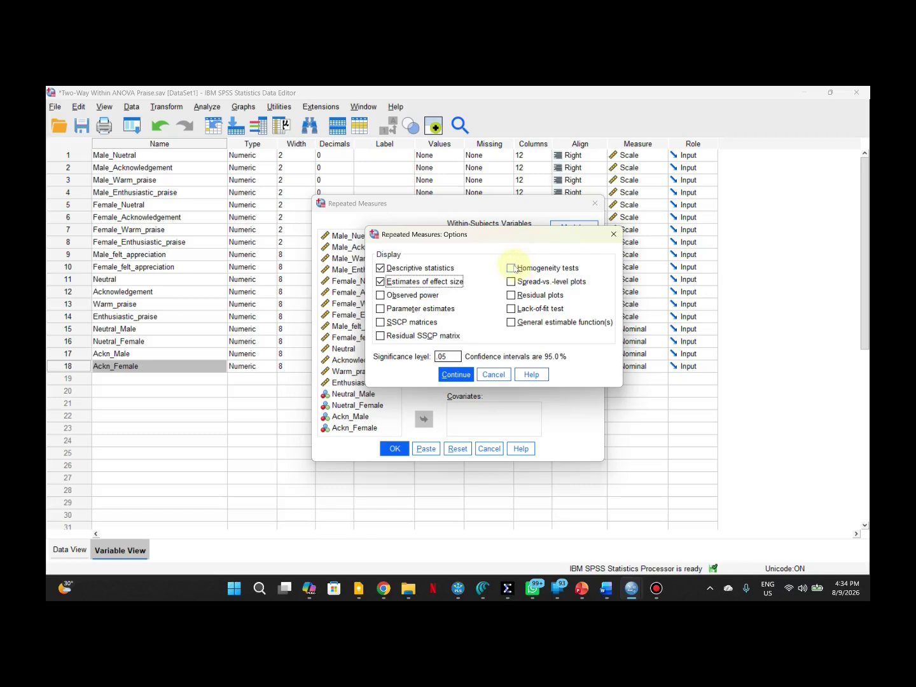
pyautogui.click(511, 268)
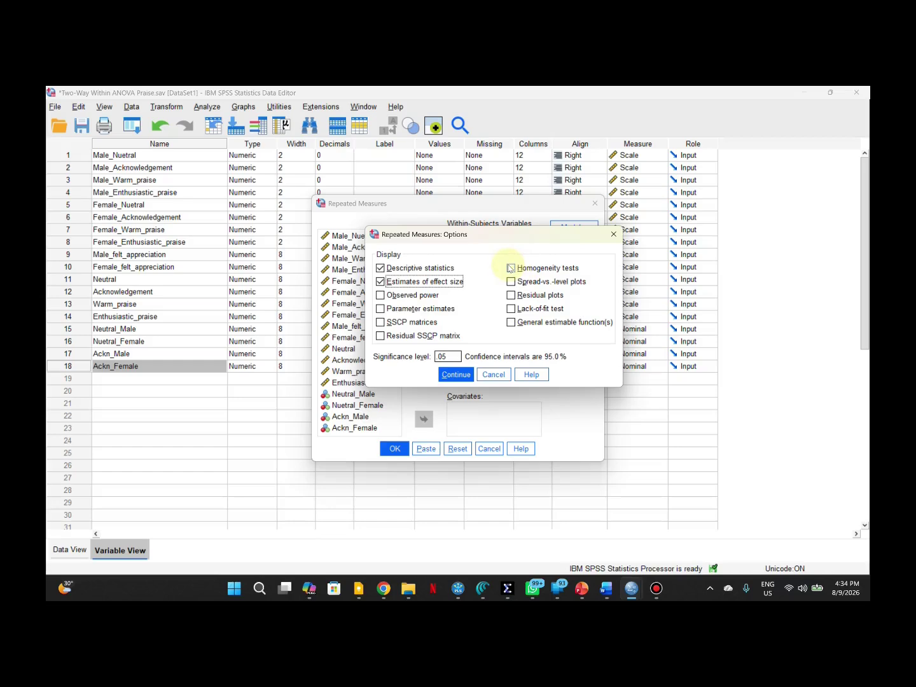
pyautogui.click(447, 379)
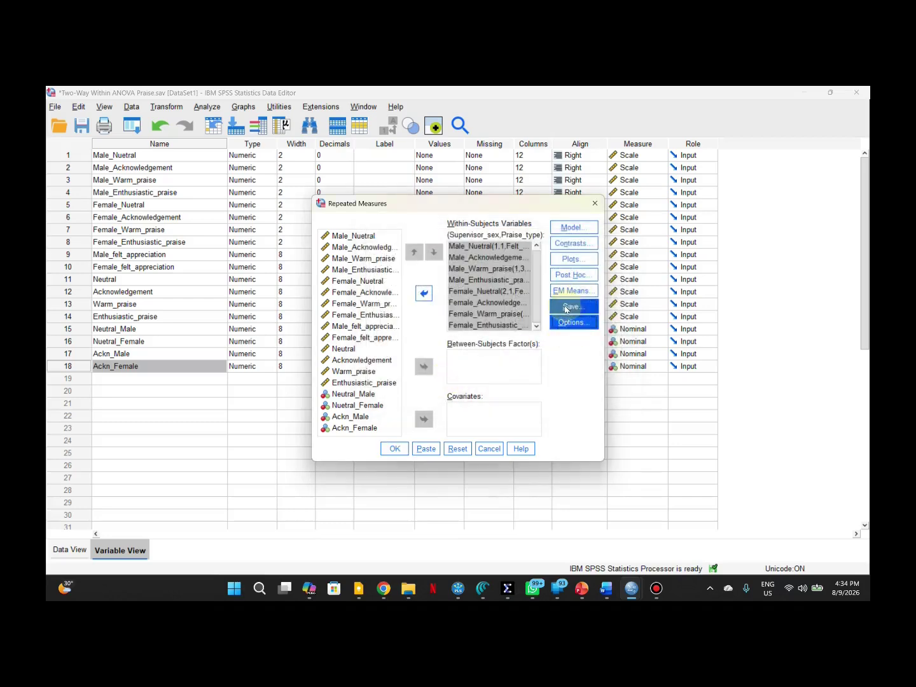
pyautogui.click(394, 449)
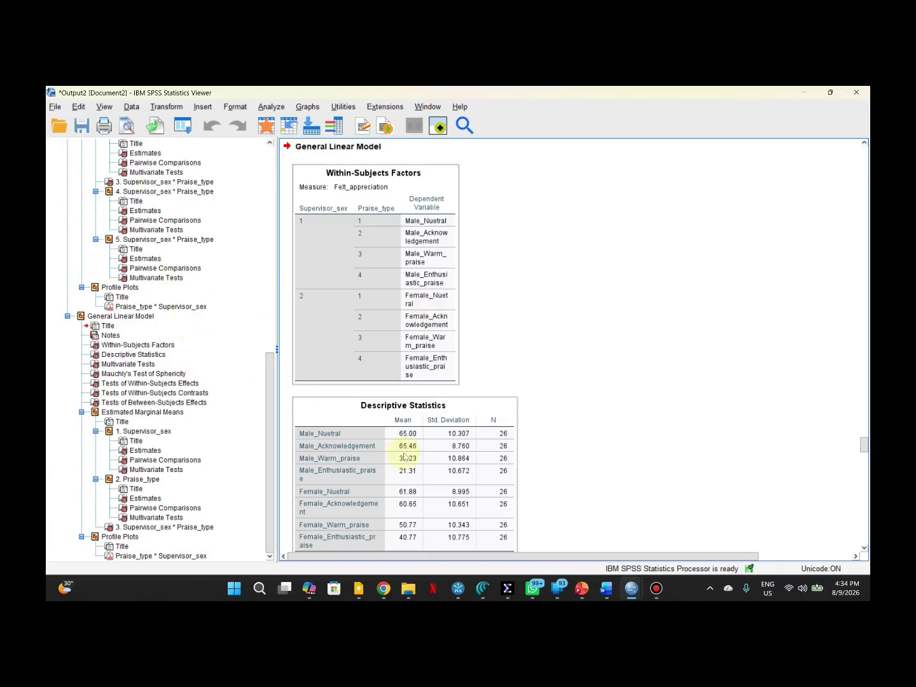
# Step: Examine the Within-Subjects Factors and Descriptive Statistics tables of the latest General Linear Model output
pyautogui.scroll(-1, 524, 396)
pyautogui.scroll(2, 524, 397)
pyautogui.scroll(-2, 524, 396)
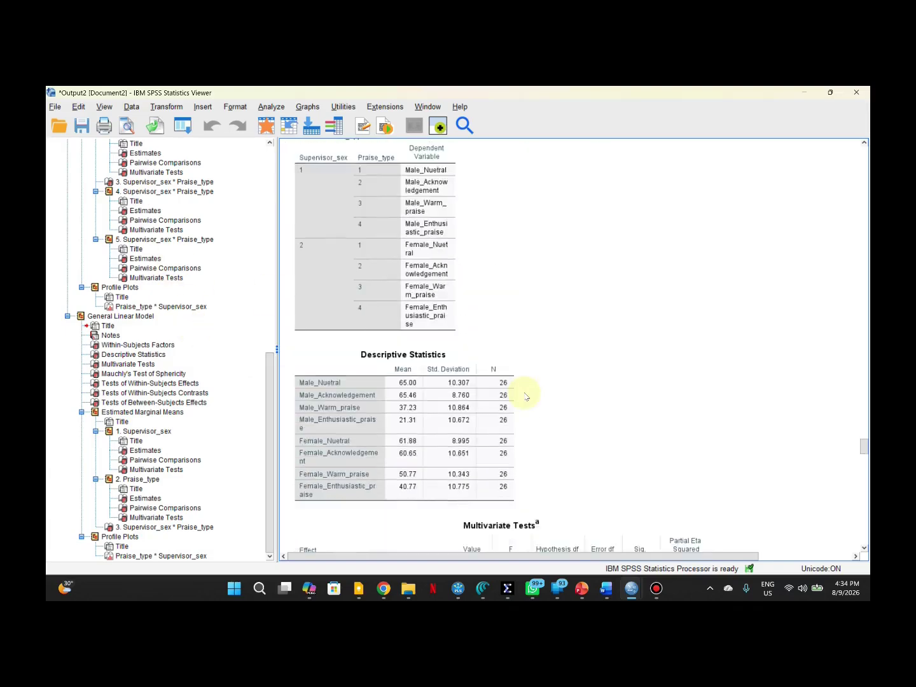
pyautogui.scroll(-2, 525, 397)
pyautogui.scroll(-2, 525, 396)
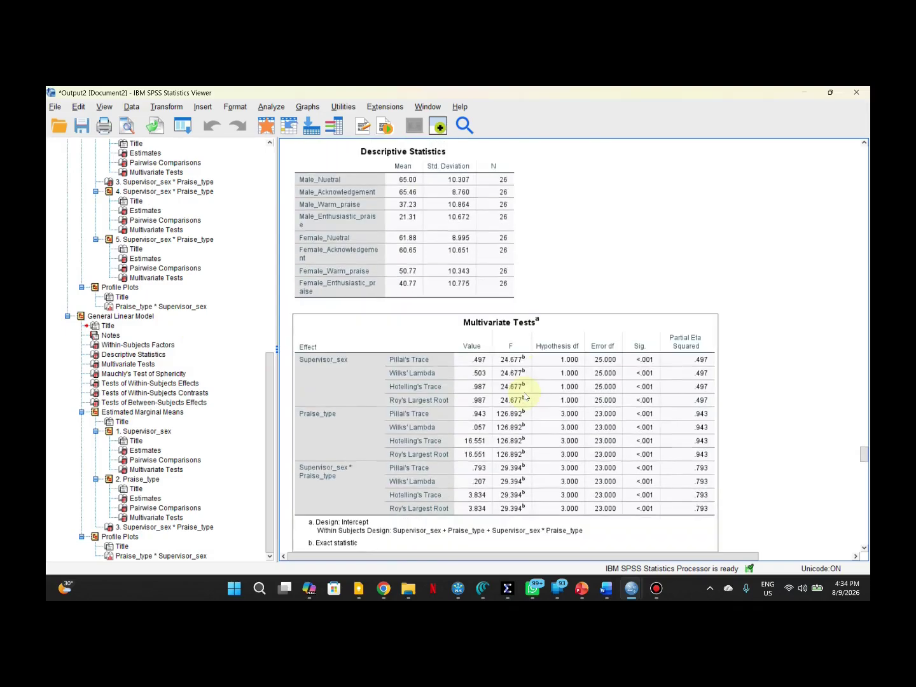
pyautogui.scroll(4, 523, 397)
pyautogui.click(464, 420)
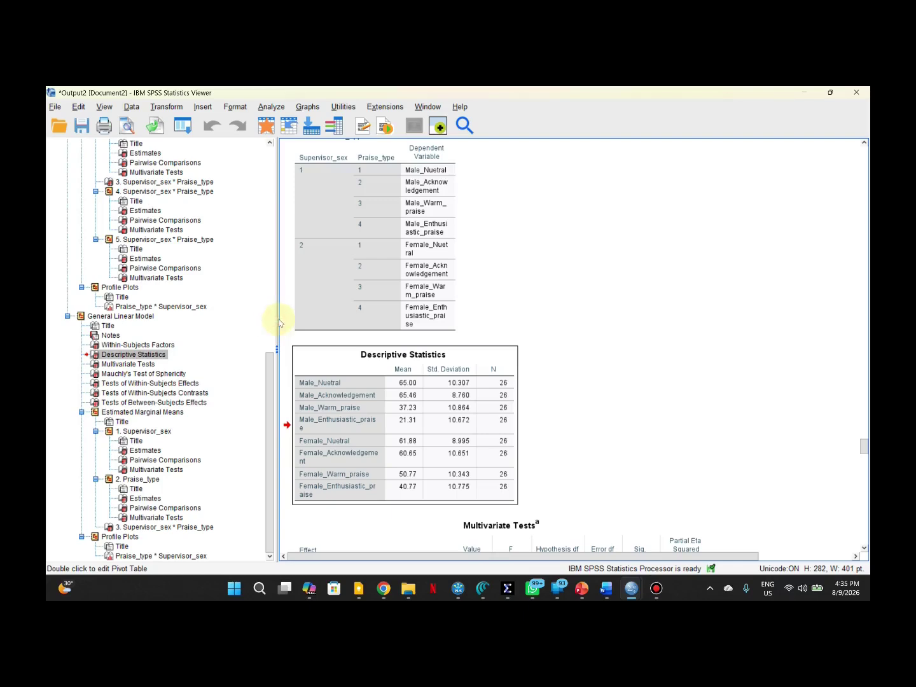
pyautogui.moveTo(154, 308); pyautogui.dragTo(263, 311)
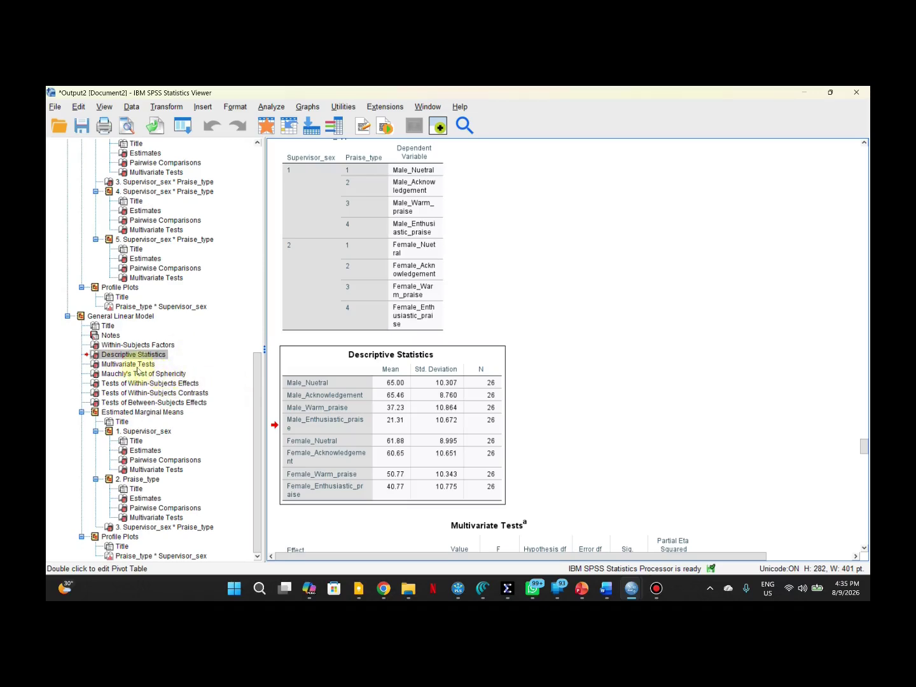
# Step: Examine the Multivariate Tests and Mauchly's Test of Sphericity tables for Supervisor_sex, Praise_type and their interaction
pyautogui.click(135, 364)
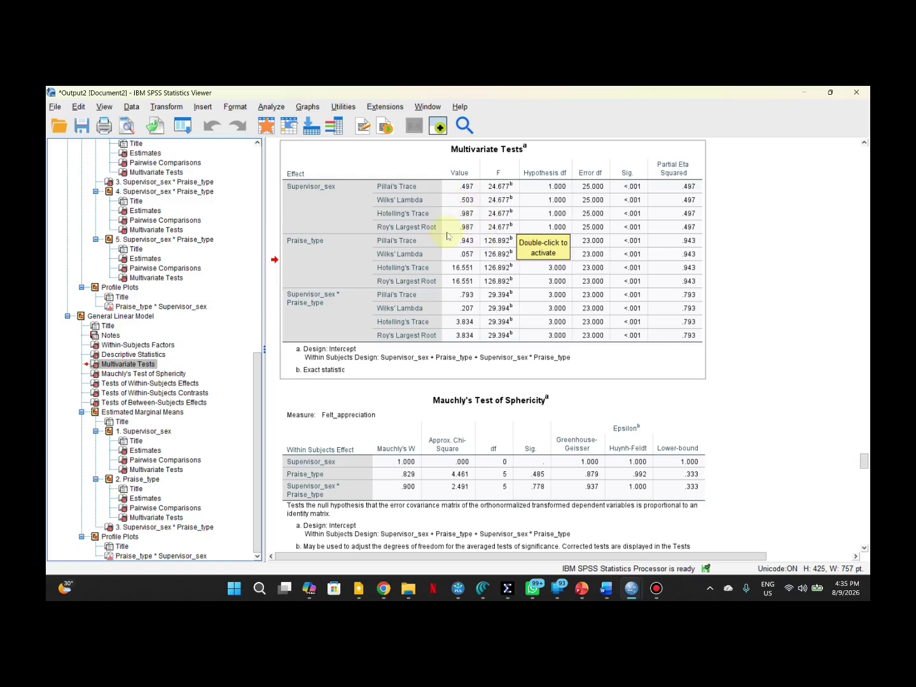
pyautogui.scroll(3, 470, 195)
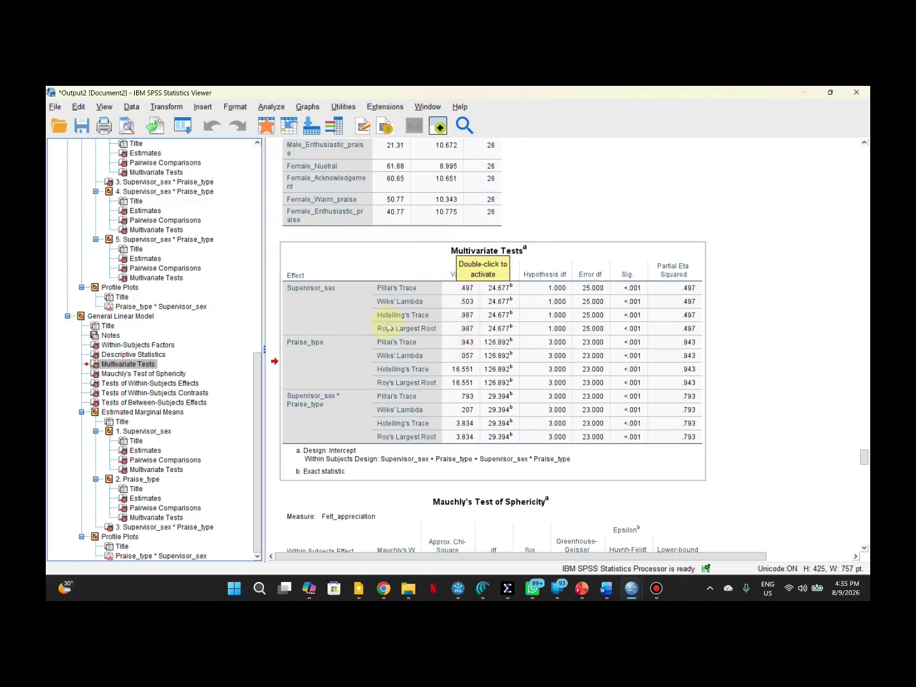
pyautogui.click(141, 374)
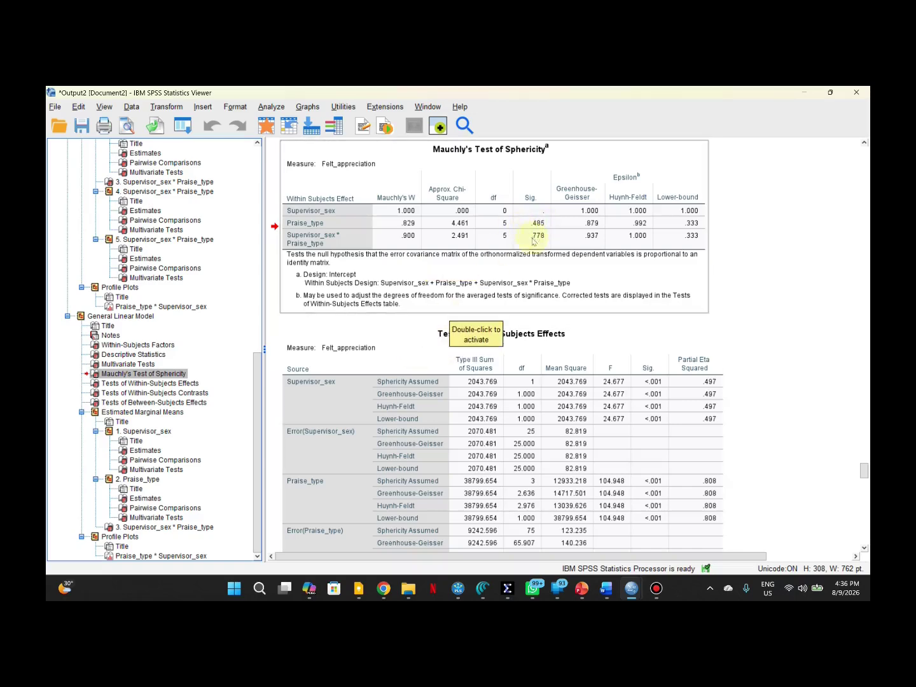
# Step: Examine the Tests of Within-Subjects Effects table for both main effects and the Supervisor_sex*Praise_type interaction
pyautogui.click(484, 356)
pyautogui.scroll(-3, 480, 239)
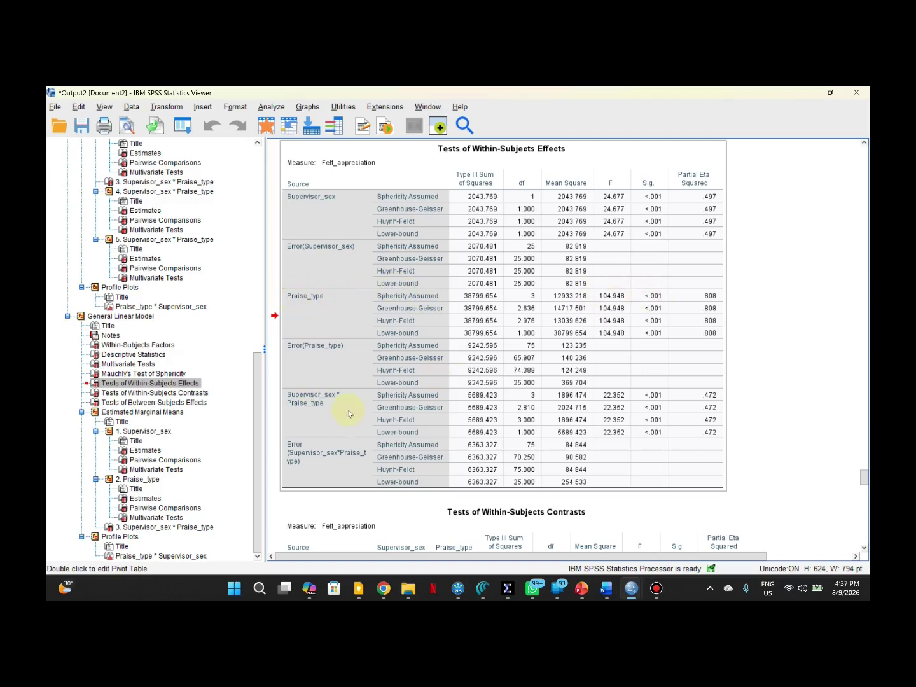
pyautogui.click(425, 414)
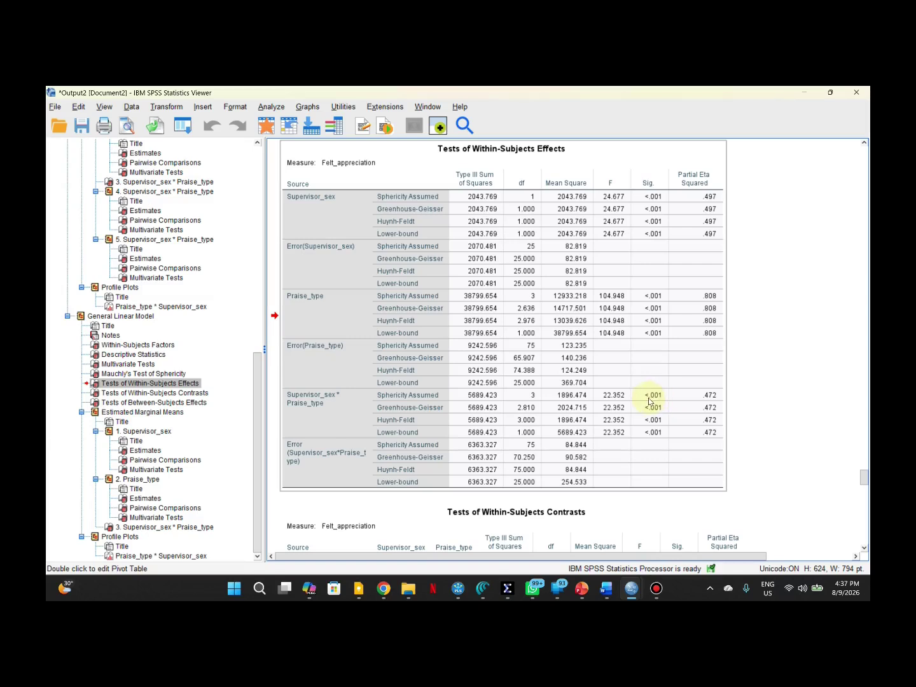
pyautogui.click(601, 429)
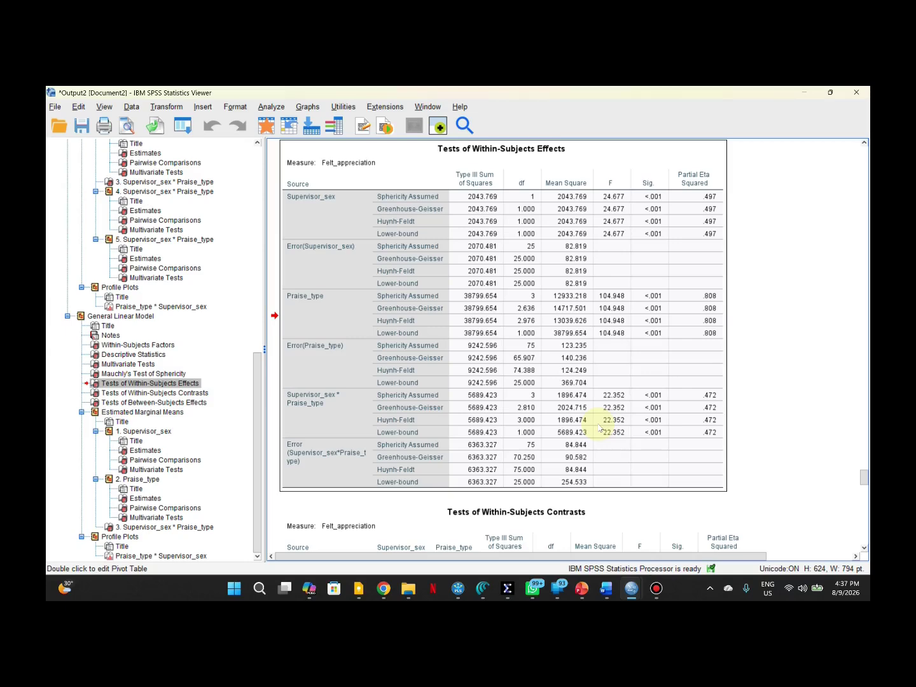
# Step: Switch to the other Two-Way Within ANOVA Praise data window, view its simple main effects comparison option and accept the estimated marginal means settings
pyautogui.hotkey('alt', 'Tab')
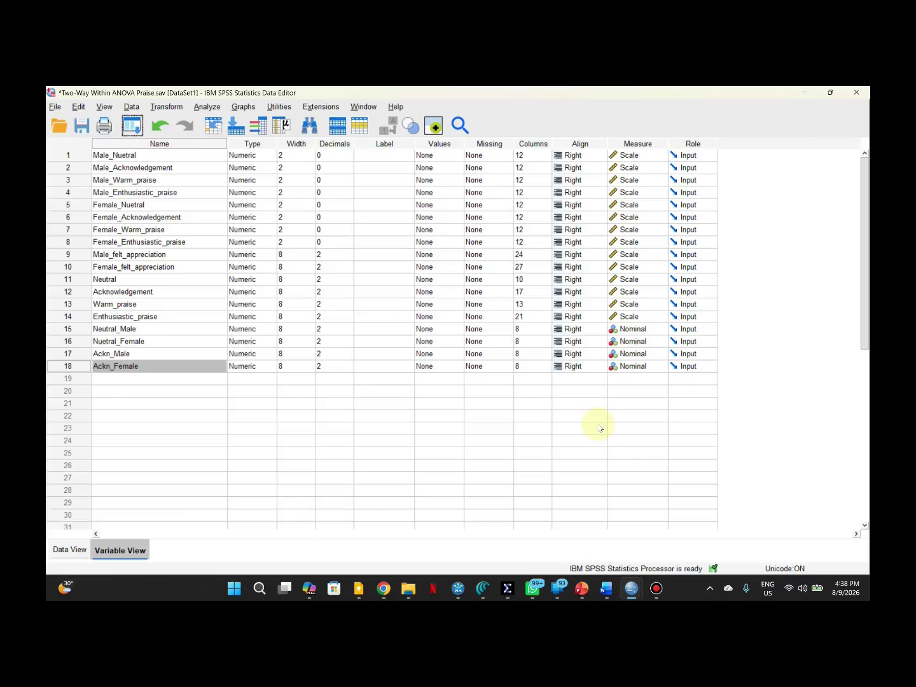
pyautogui.hotkey('alt', 'Tab')
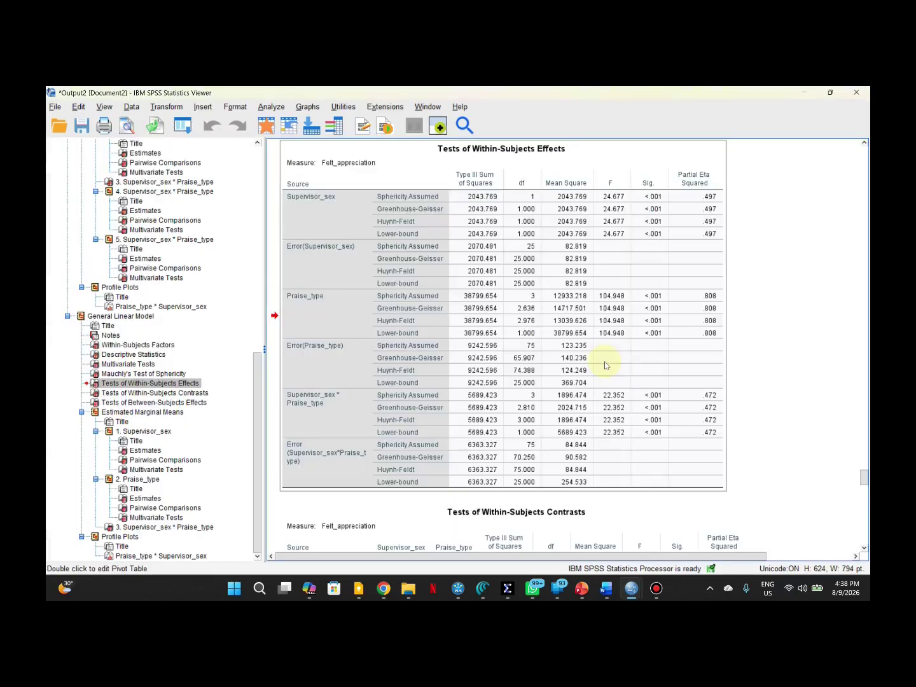
pyautogui.hotkey('alt', 'Tab')
pyautogui.moveTo(527, 586)
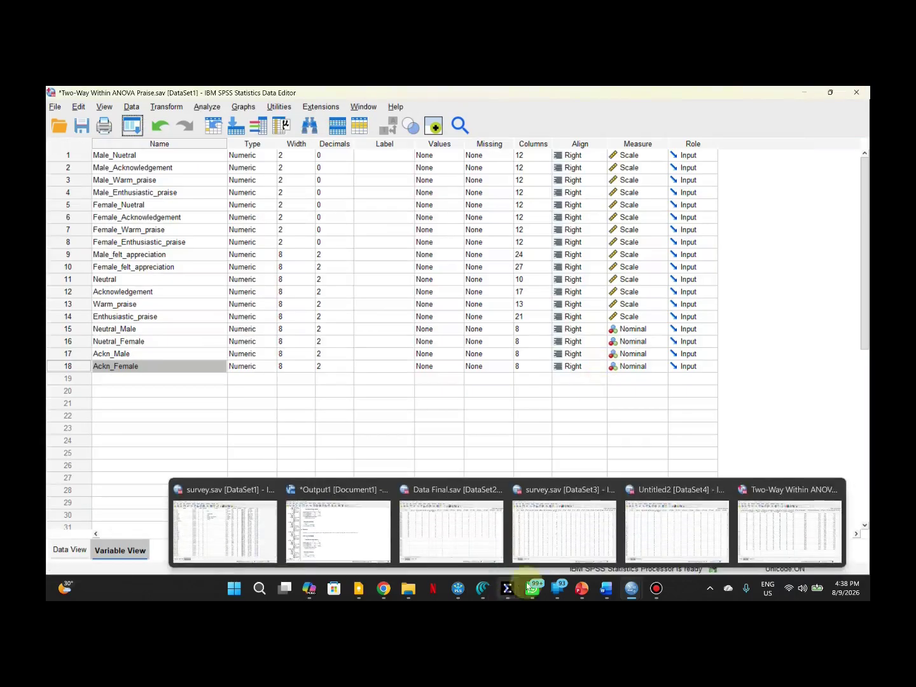
pyautogui.click(776, 509)
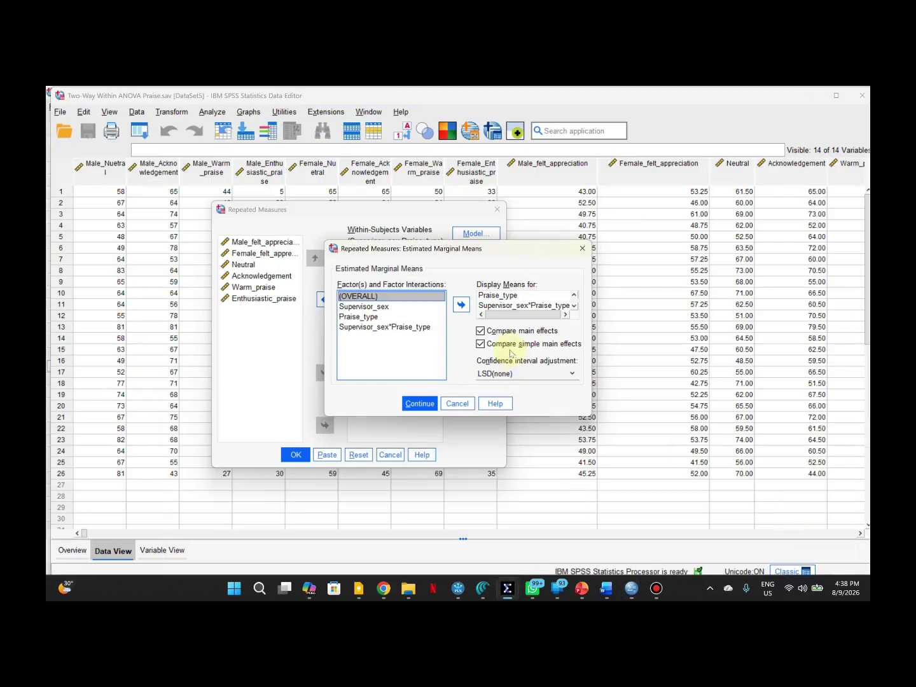
pyautogui.click(420, 403)
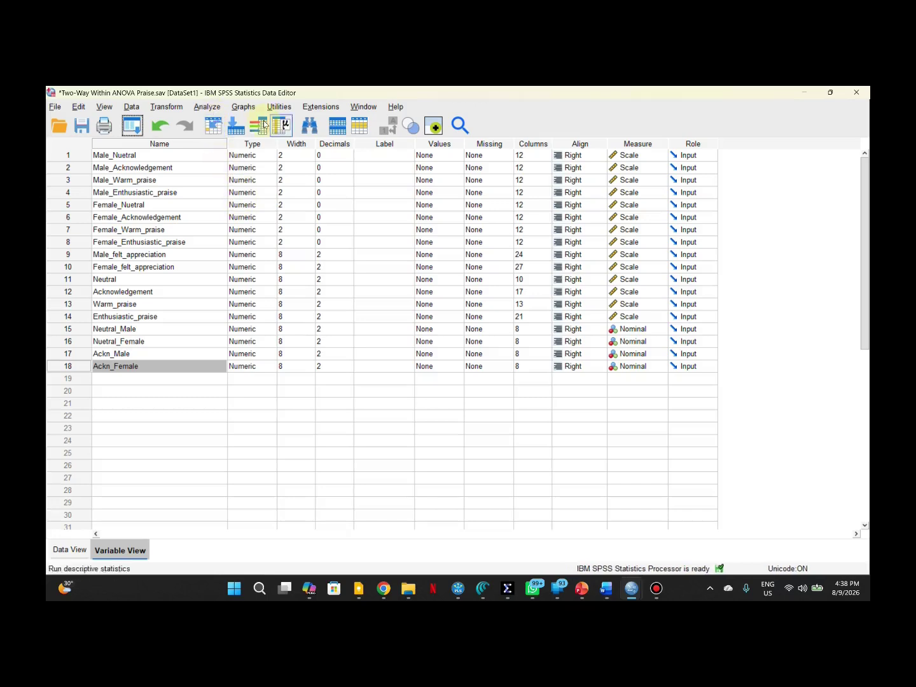
# Step: Paste the repeated measures analysis of Felt_appreciation by Supervisor_sex and Praise_type as syntax
pyautogui.click(216, 109)
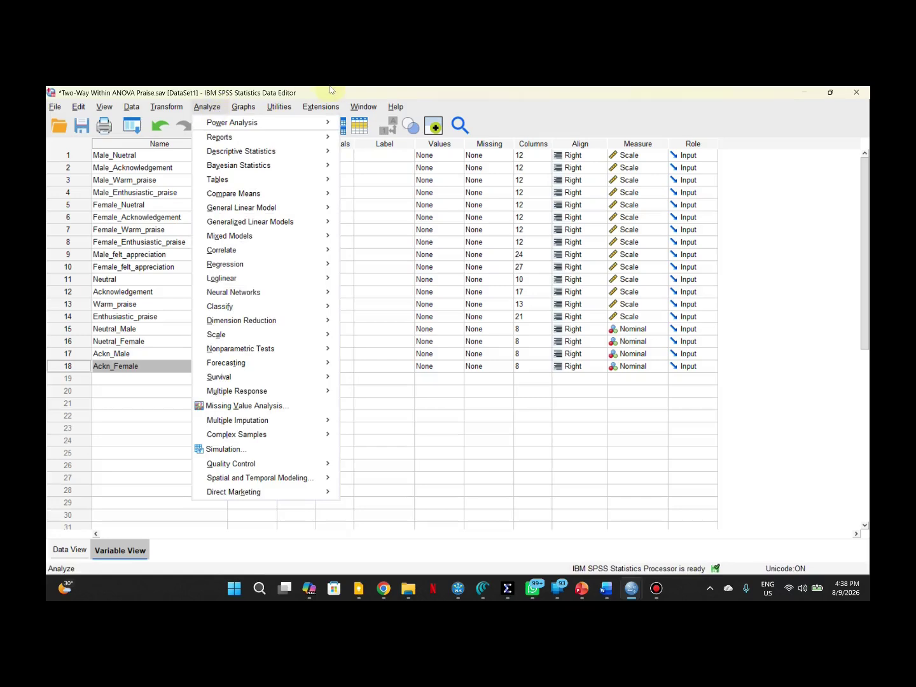
pyautogui.click(512, 89)
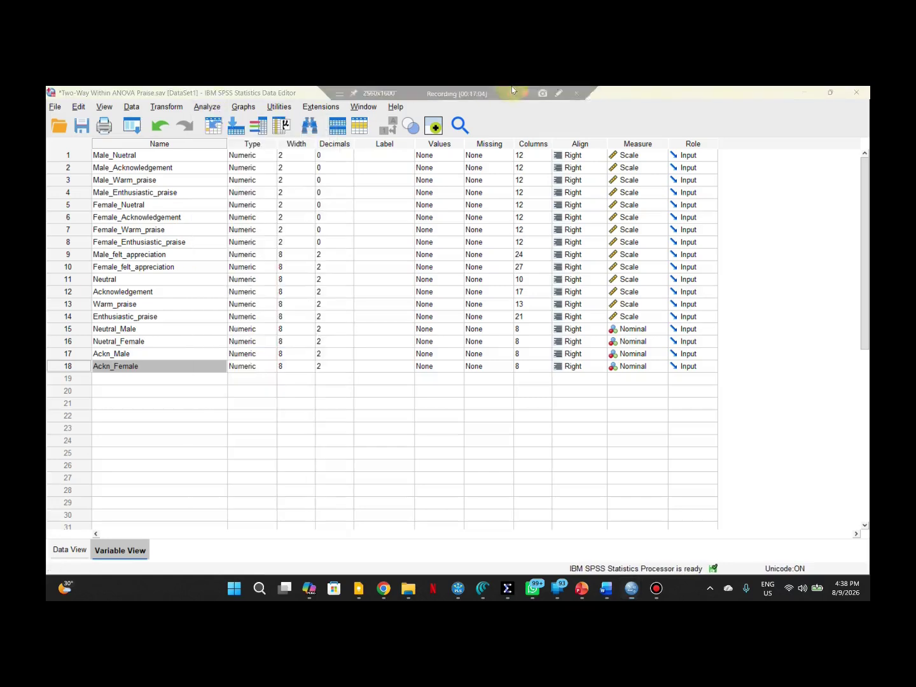
pyautogui.click(207, 107)
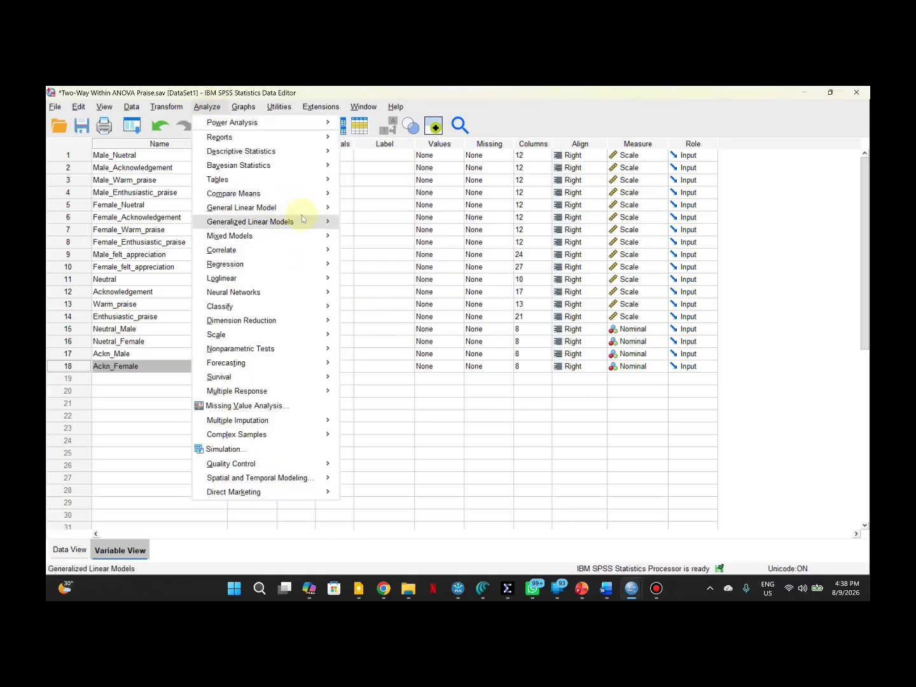
pyautogui.moveTo(301, 211)
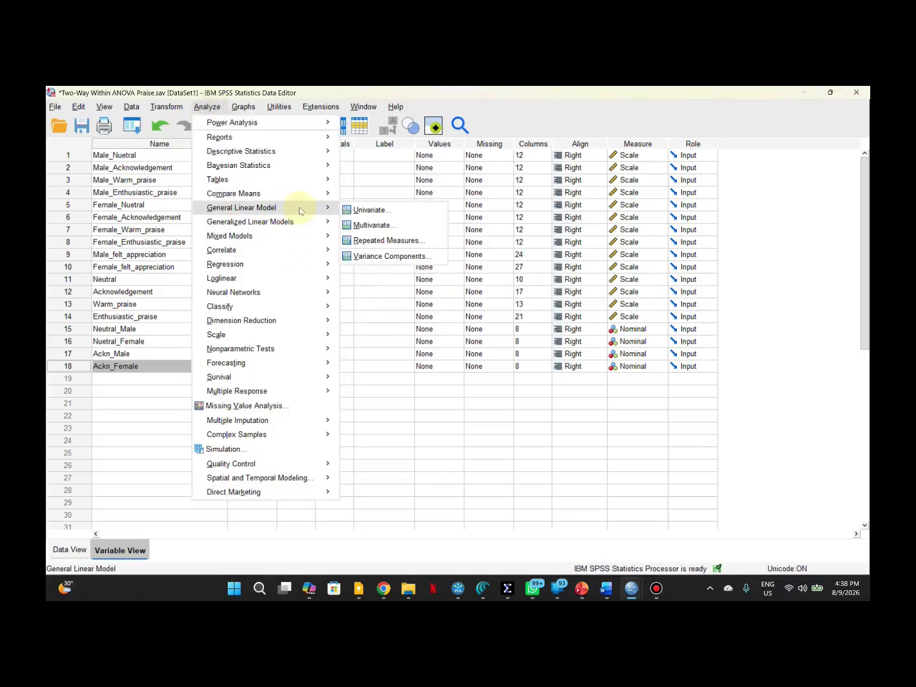
pyautogui.click(392, 241)
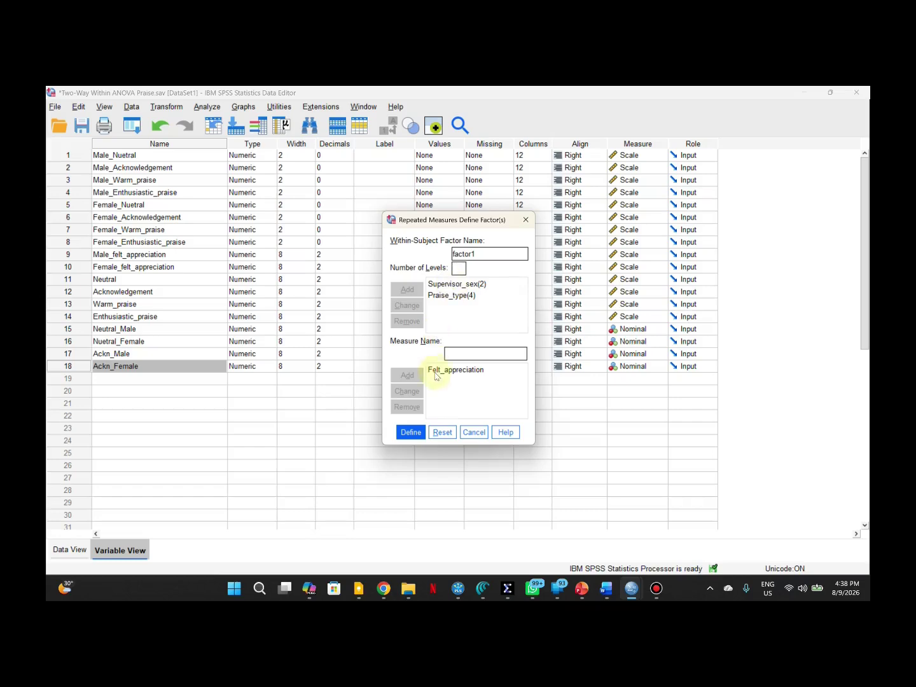
pyautogui.click(411, 432)
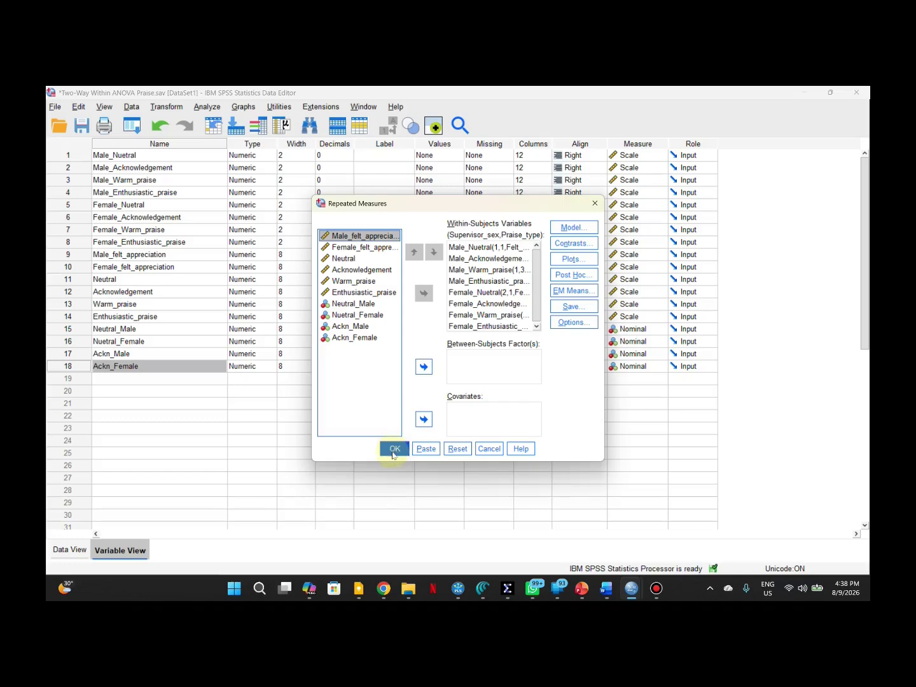
pyautogui.click(422, 450)
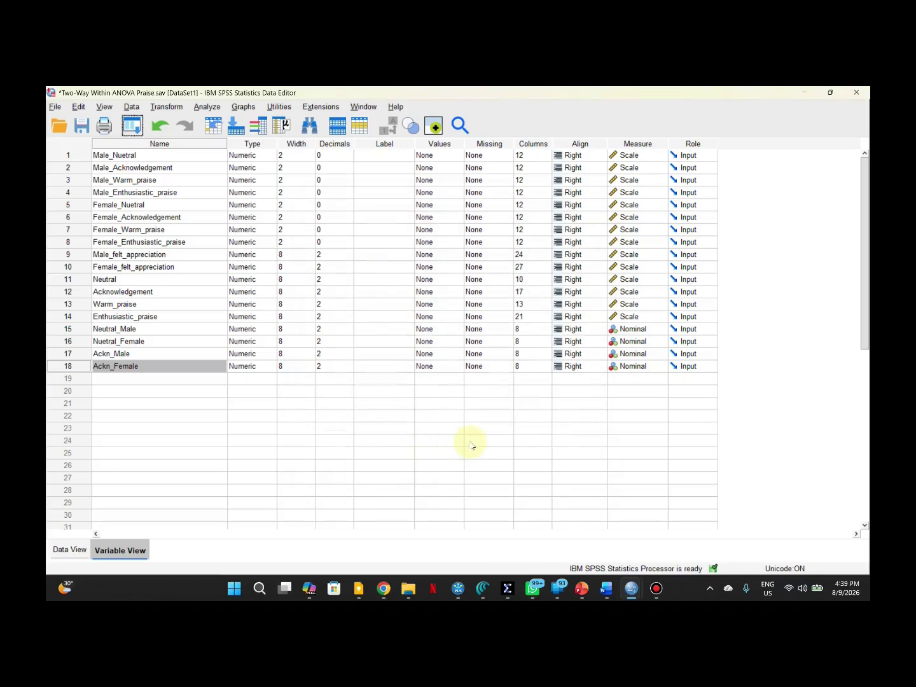
# Step: Bring up the Syntax2 window with the pasted GLM commands and close it without saving its contents
pyautogui.click(364, 108)
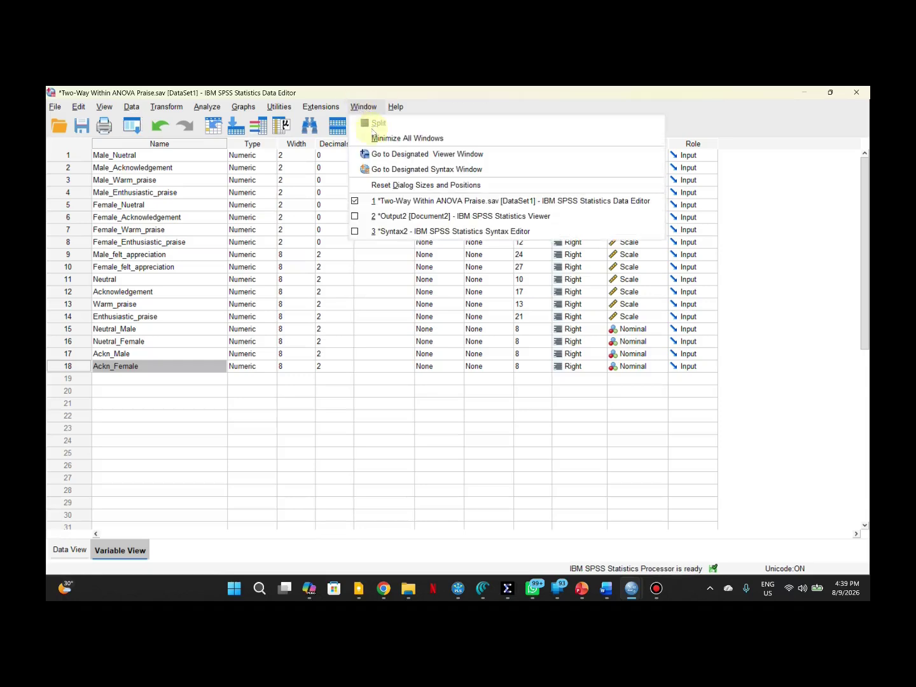
pyautogui.click(408, 171)
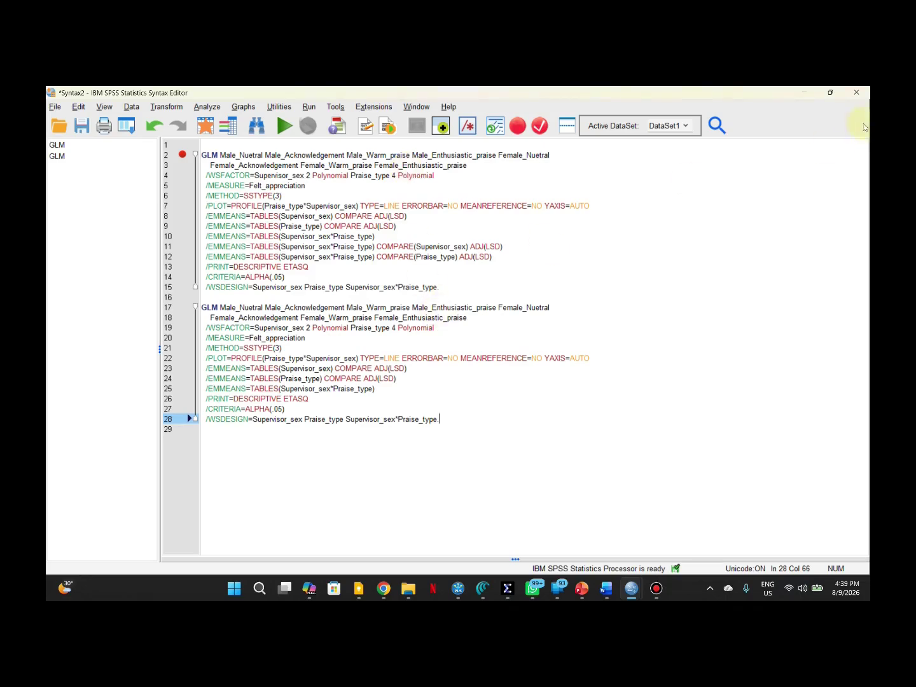
pyautogui.click(857, 93)
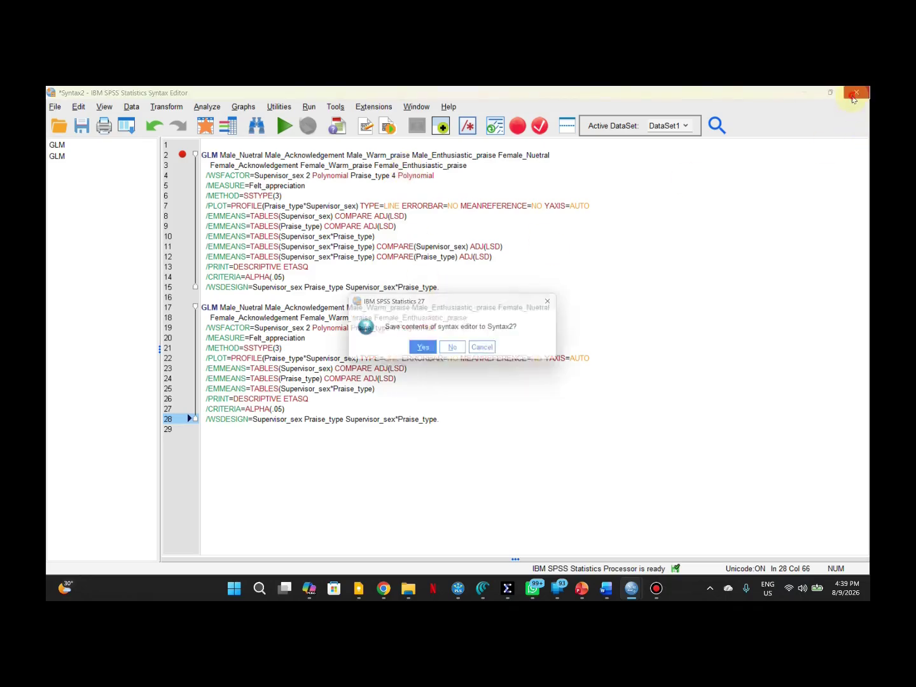
pyautogui.click(458, 351)
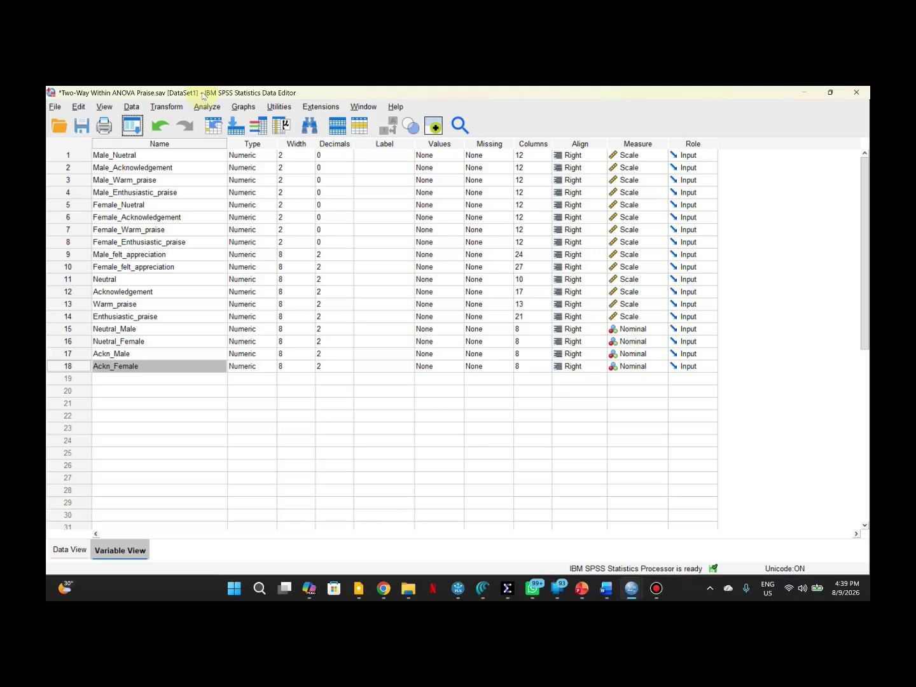
# Step: Paste the repeated measures analysis with the existing Supervisor_sex and Praise_type factors into a new syntax window
pyautogui.click(206, 107)
pyautogui.moveTo(301, 221)
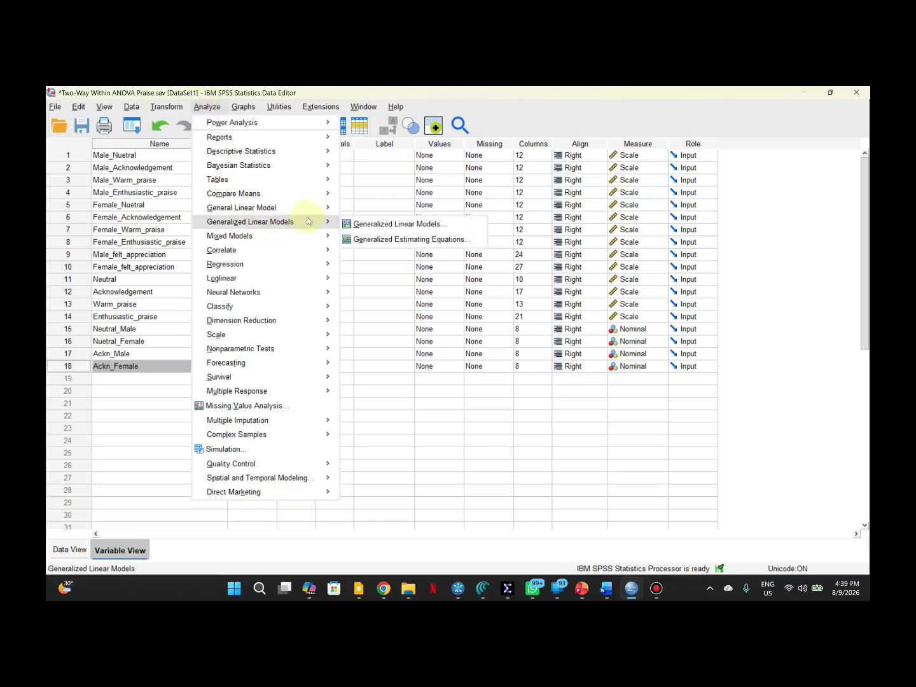
pyautogui.click(404, 242)
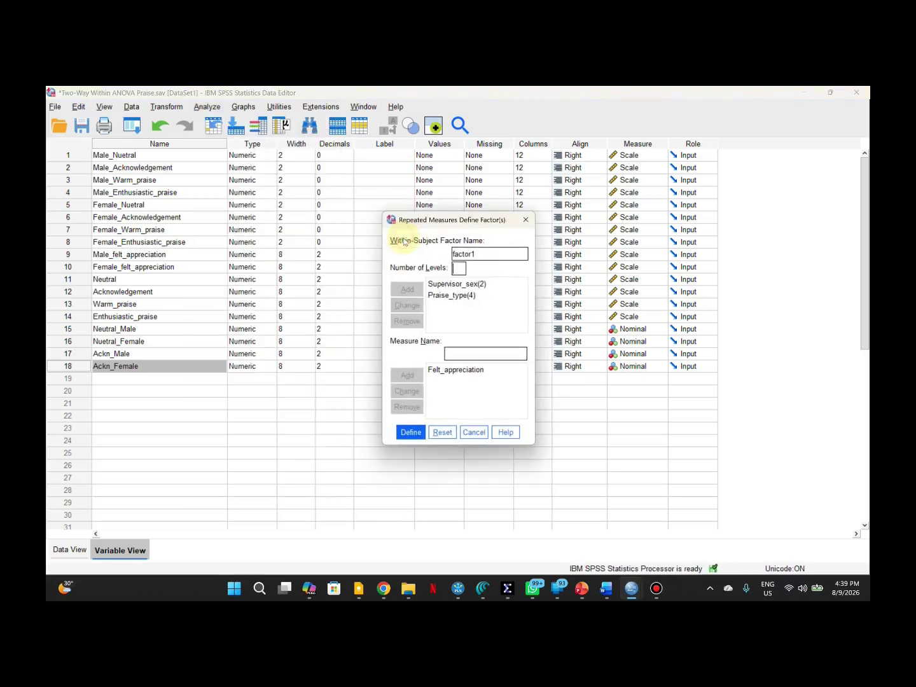
pyautogui.click(418, 437)
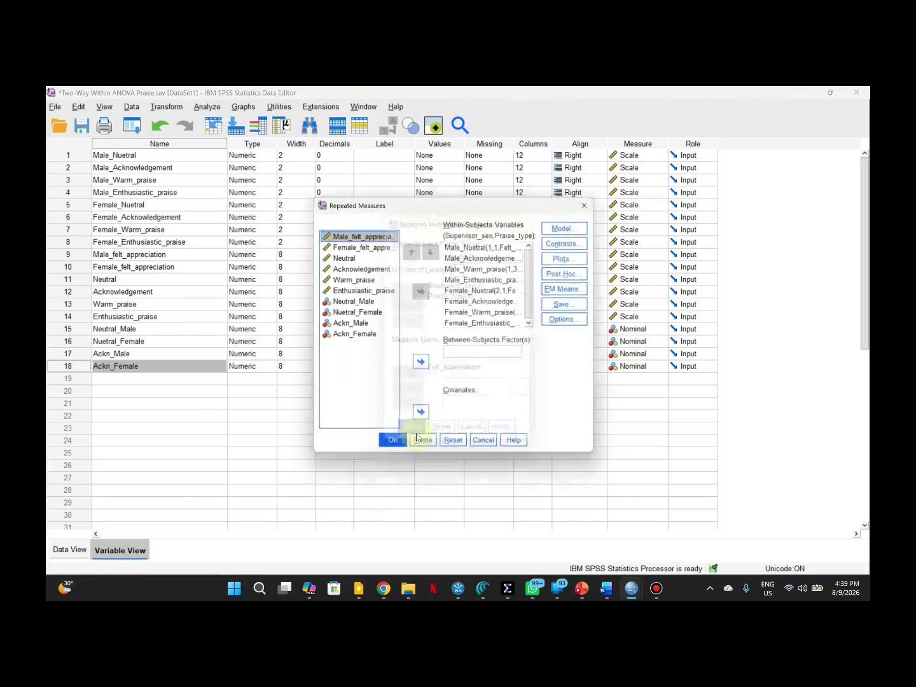
pyautogui.click(423, 448)
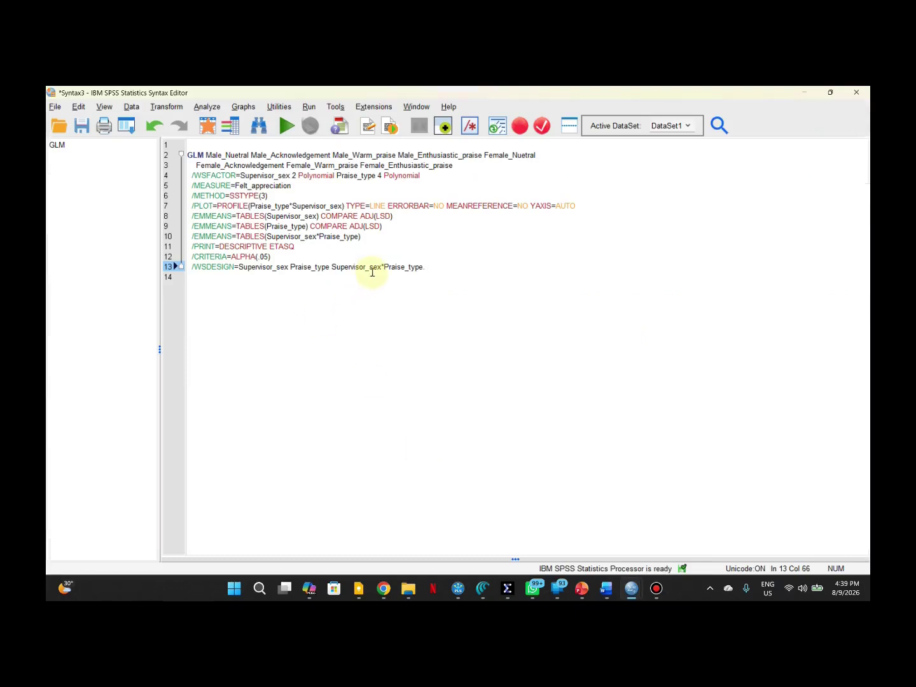
# Step: Copy the /EMMEANS=TABLES(Supervisor_sex*Praise_type) line of the GLM syntax
pyautogui.click(364, 239)
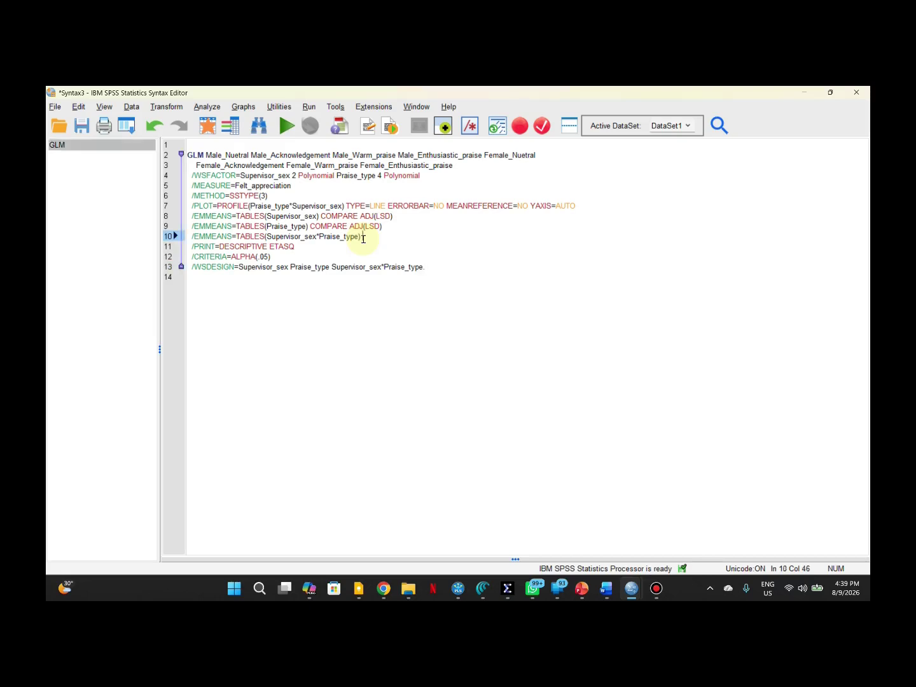
pyautogui.click(280, 237)
pyautogui.moveTo(362, 241); pyautogui.dragTo(191, 236)
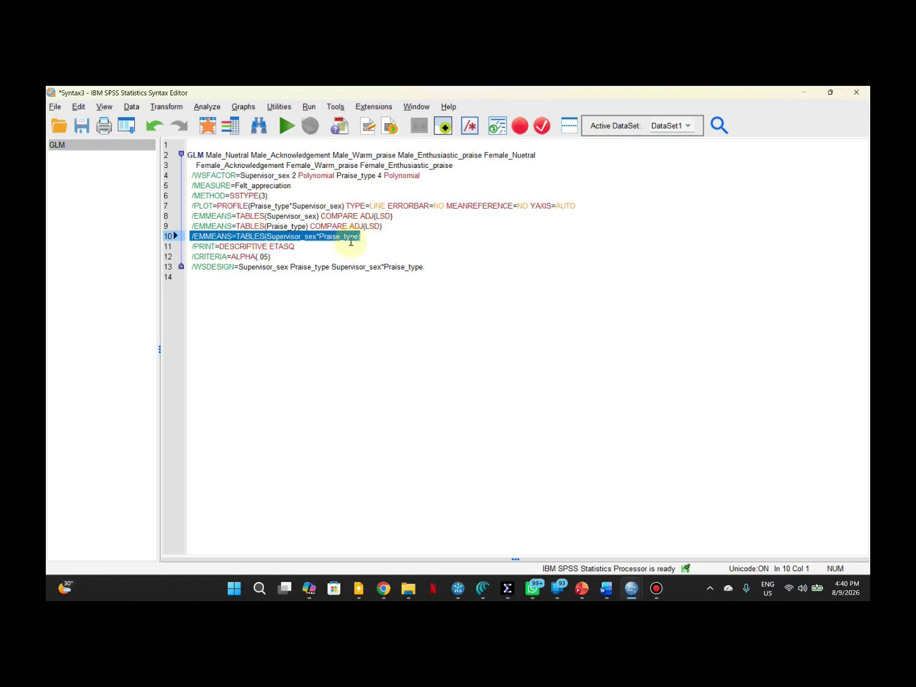
pyautogui.moveTo(380, 238); pyautogui.dragTo(191, 237)
pyautogui.click(275, 237)
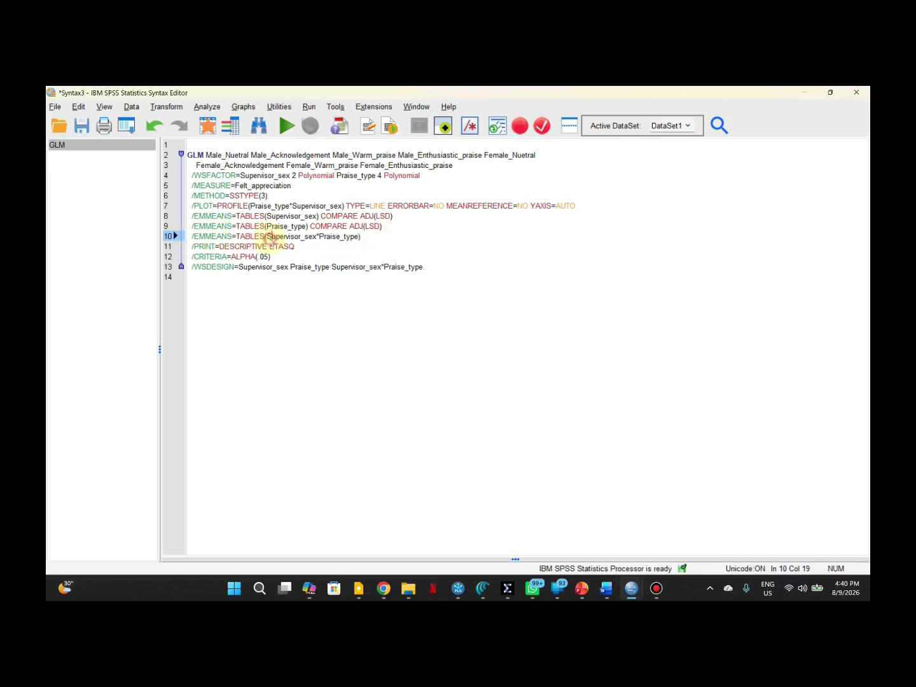
pyautogui.moveTo(362, 239); pyautogui.dragTo(192, 238)
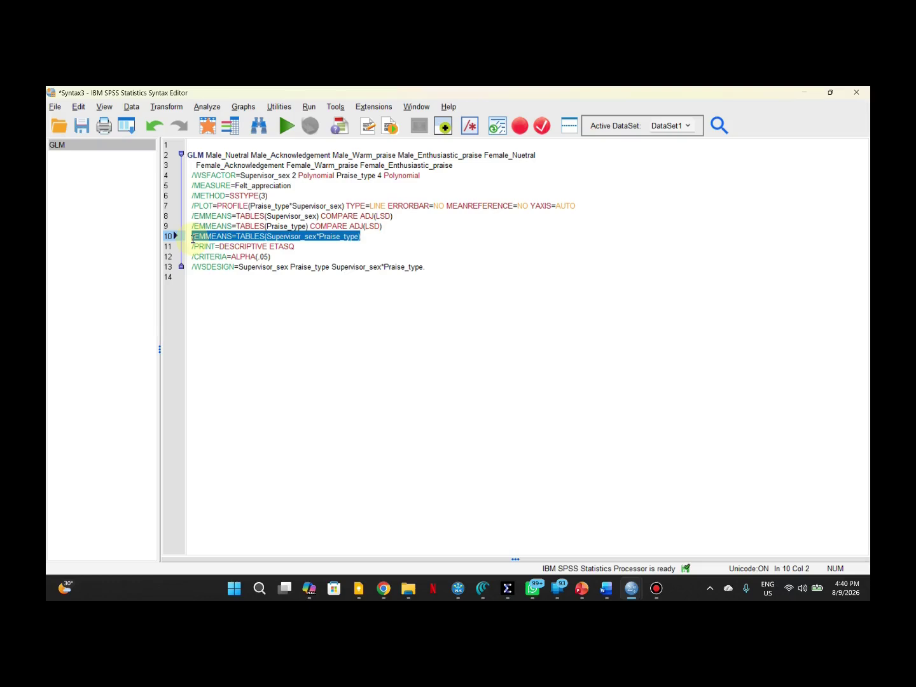
pyautogui.click(237, 247)
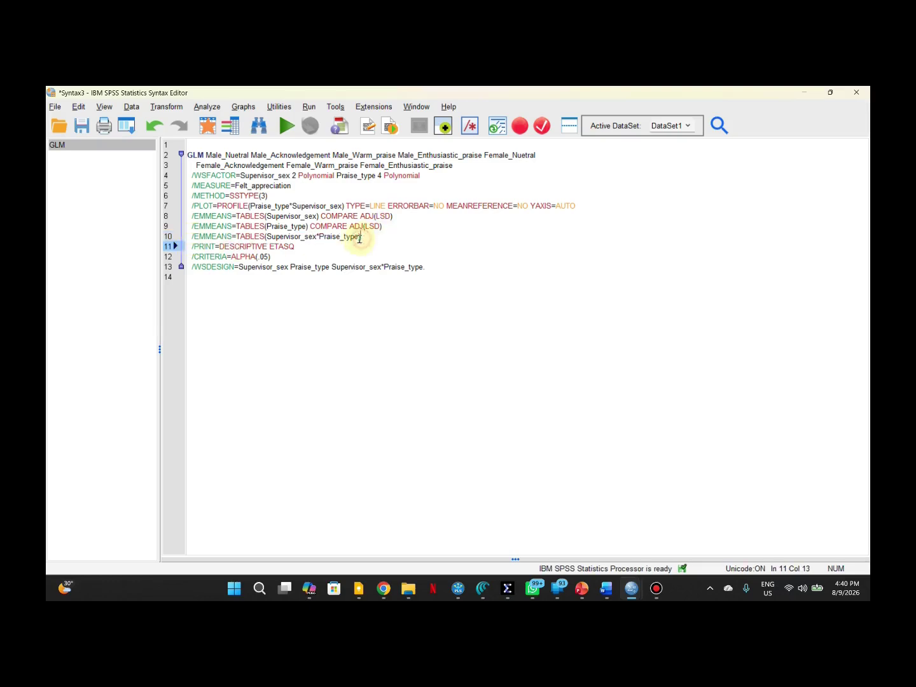
pyautogui.moveTo(360, 238); pyautogui.dragTo(190, 236)
pyautogui.moveTo(193, 236); pyautogui.dragTo(190, 236)
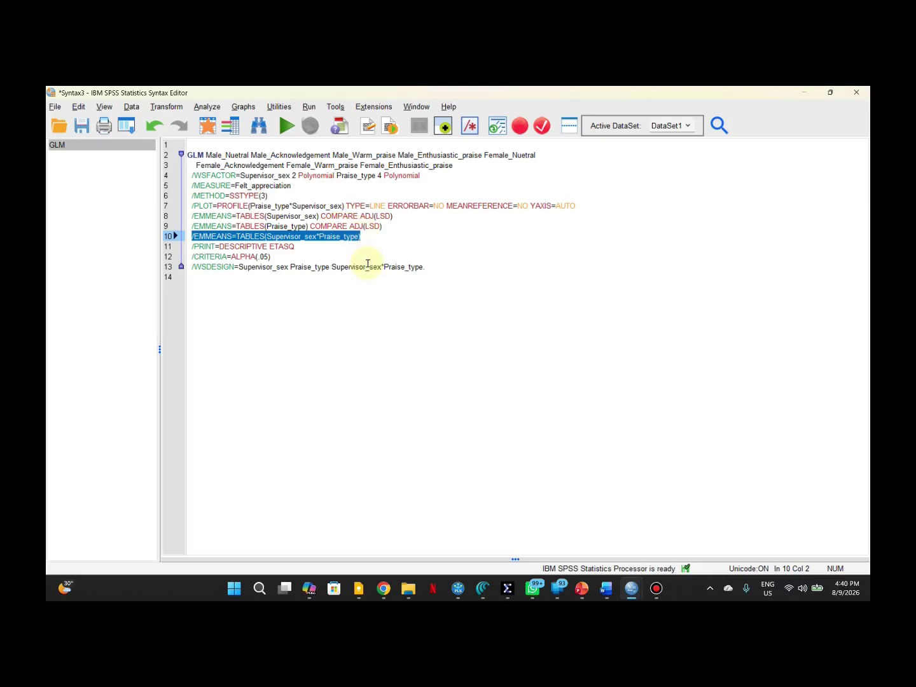
pyautogui.rightClick(341, 240)
pyautogui.click(352, 262)
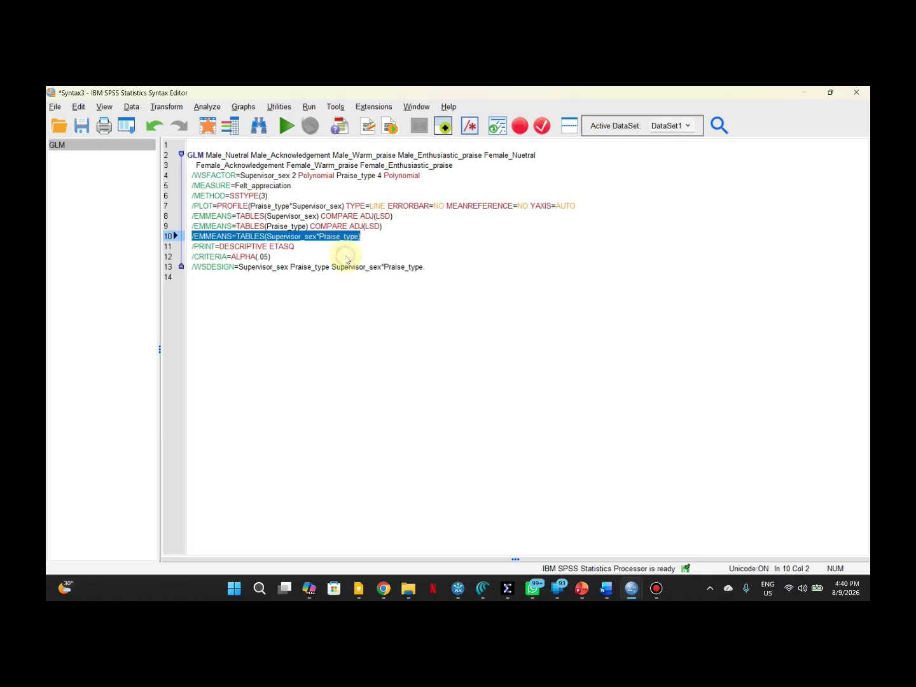
# Step: Insert two copies of the Supervisor_sex*Praise_type EMMEANS line directly below the original, each on its own line
pyautogui.click(371, 244)
pyautogui.click(368, 240)
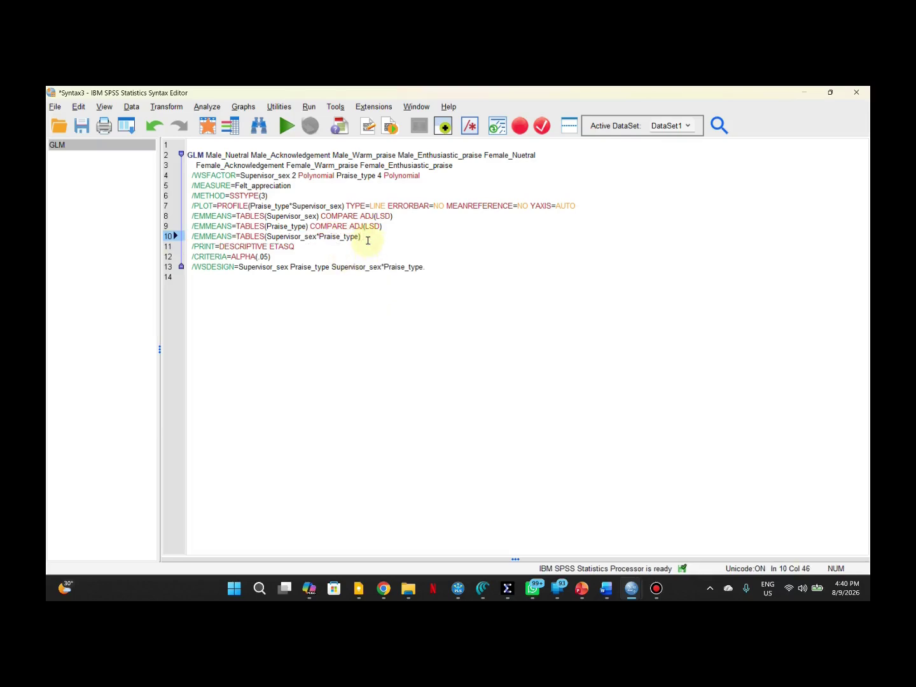
pyautogui.press('BackSpace')
pyautogui.press('Return')
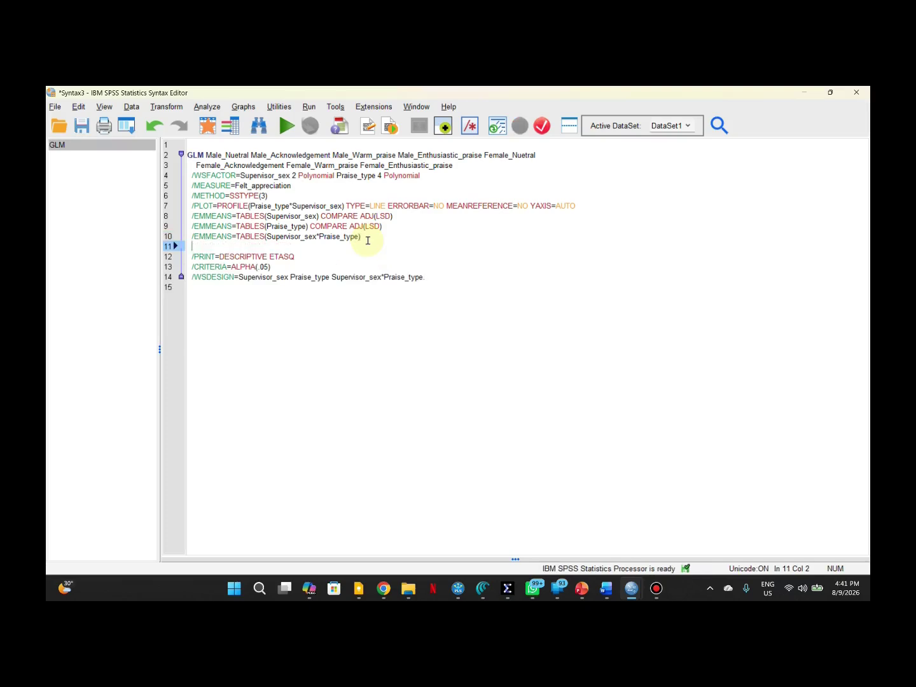
pyautogui.hotkey('ctrl', 'v')
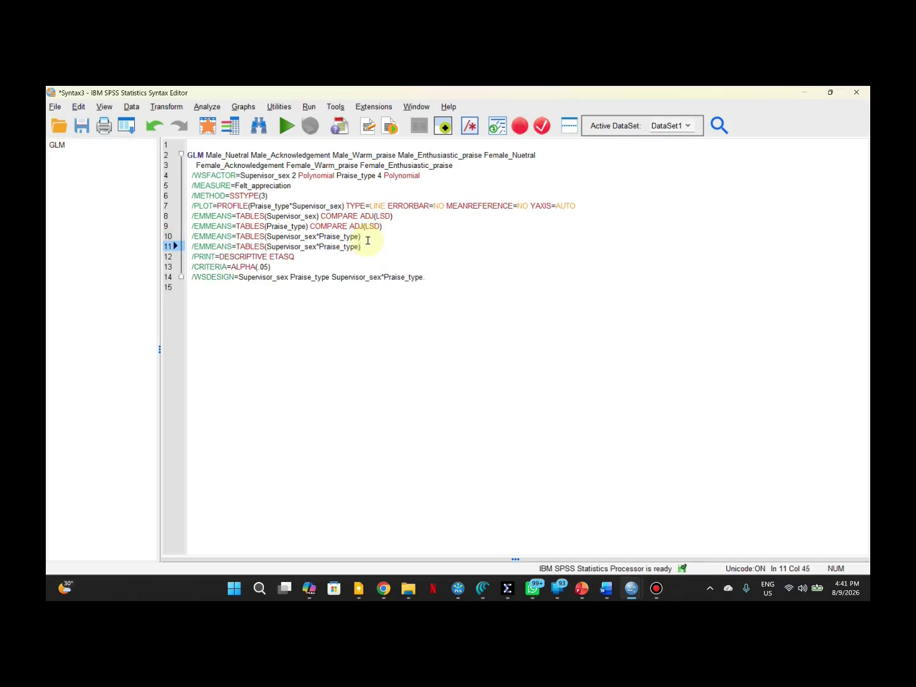
pyautogui.press('Return')
pyautogui.hotkey('ctrl', 'v')
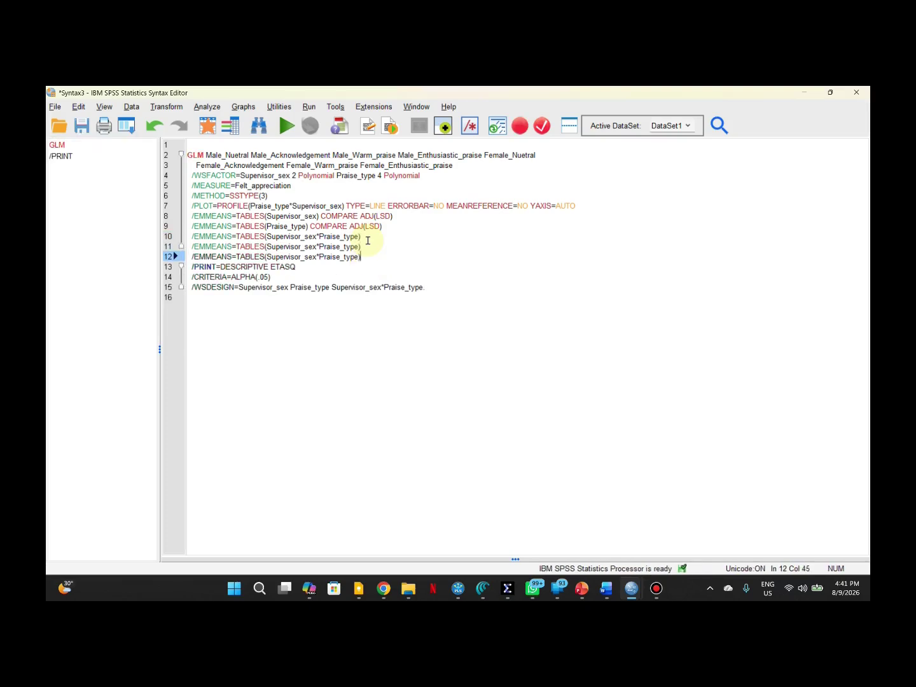
pyautogui.moveTo(360, 257); pyautogui.dragTo(188, 235)
pyautogui.click(312, 257)
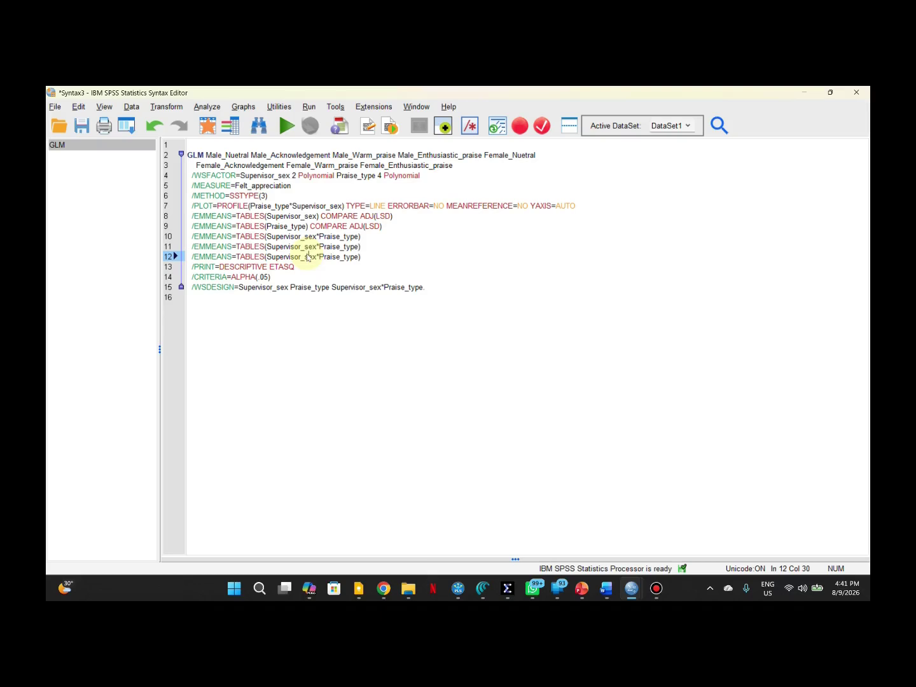
pyautogui.click(362, 246)
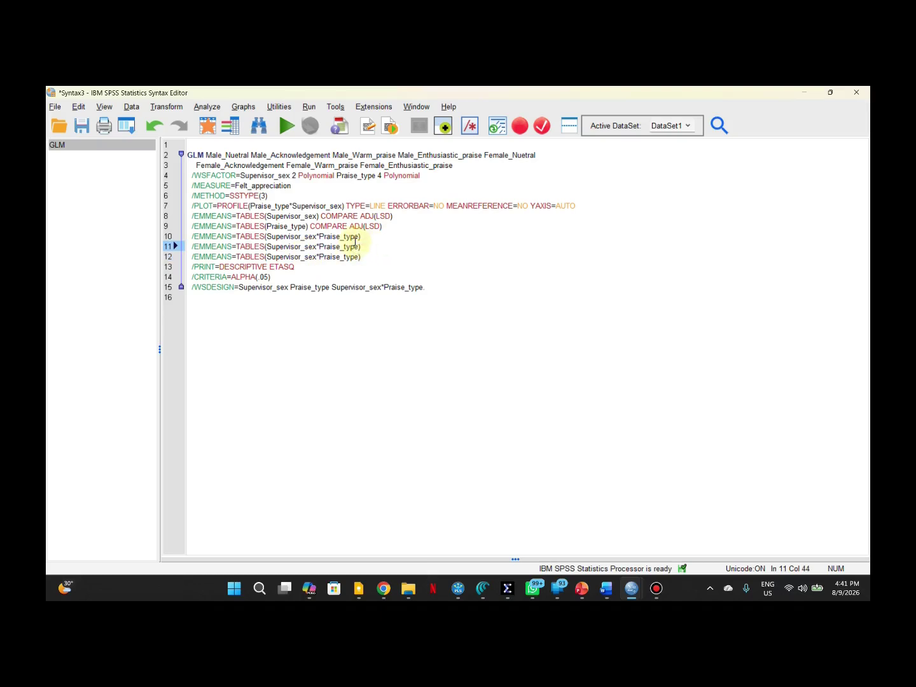
pyautogui.click(366, 256)
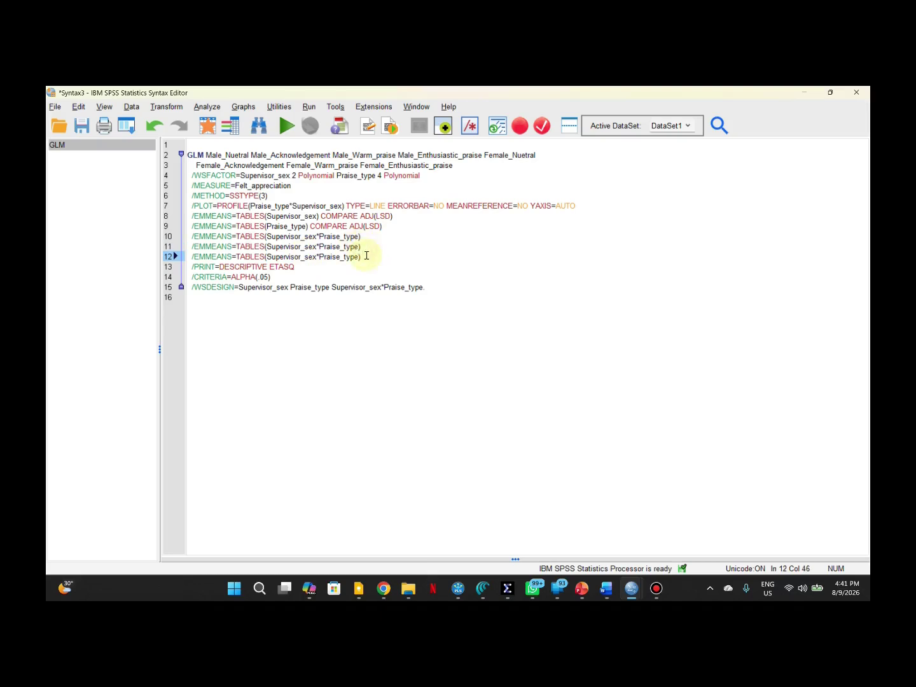
pyautogui.click(362, 246)
pyautogui.click(360, 257)
pyautogui.click(359, 247)
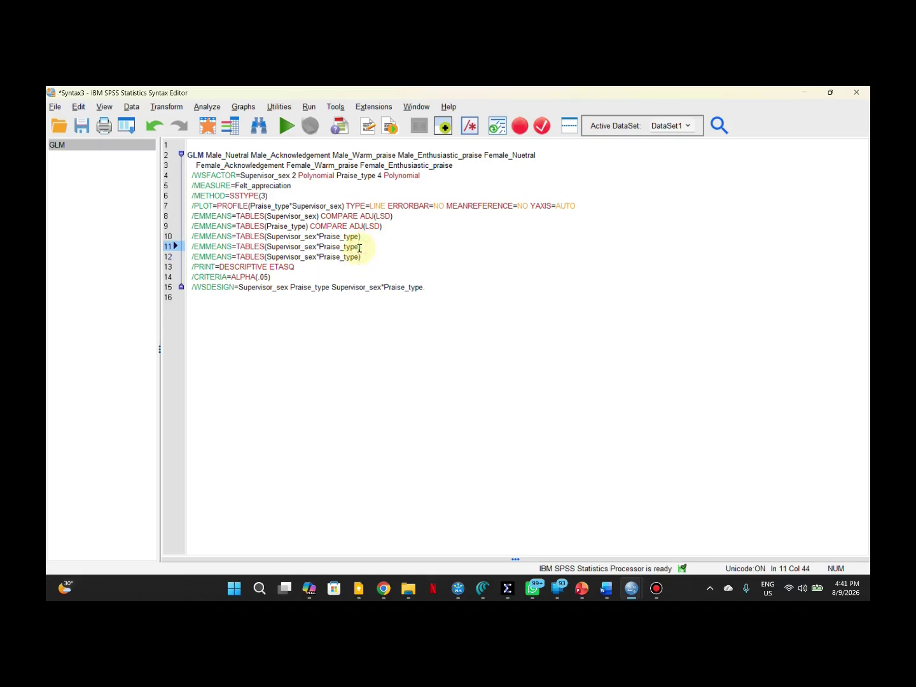
pyautogui.write(')')
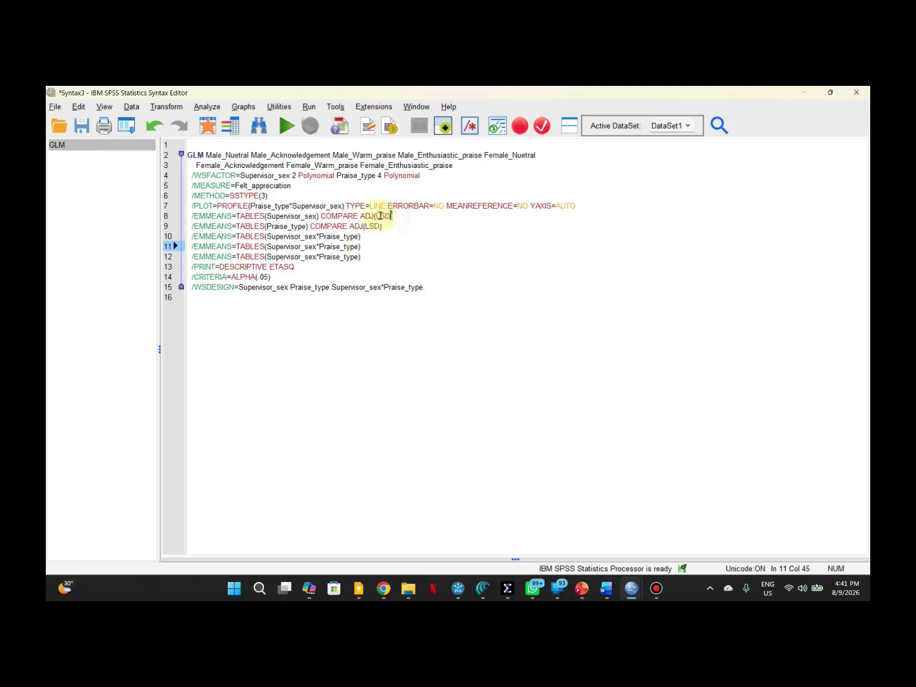
# Step: Copy COMPARE ADJ(LSD) from the end of the Supervisor_sex main effect EMMEANS line
pyautogui.moveTo(392, 216); pyautogui.dragTo(190, 218)
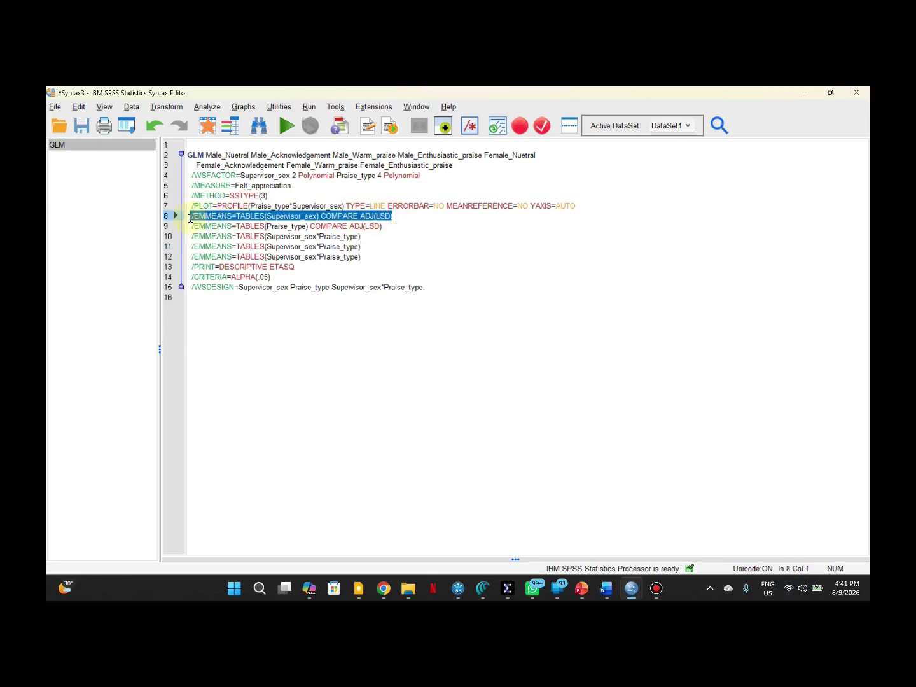
pyautogui.click(278, 226)
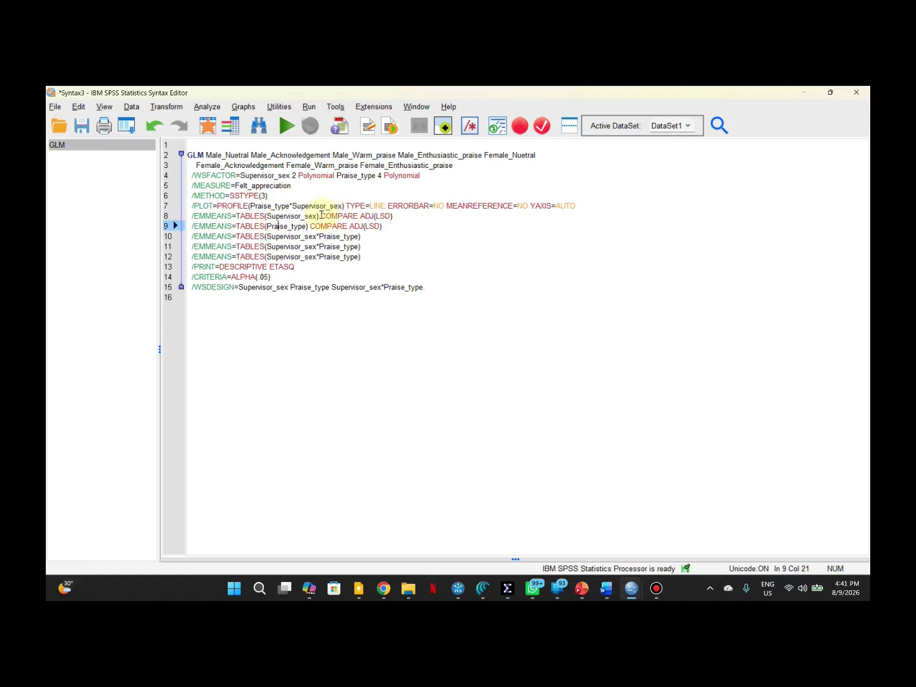
pyautogui.moveTo(322, 215); pyautogui.dragTo(395, 215)
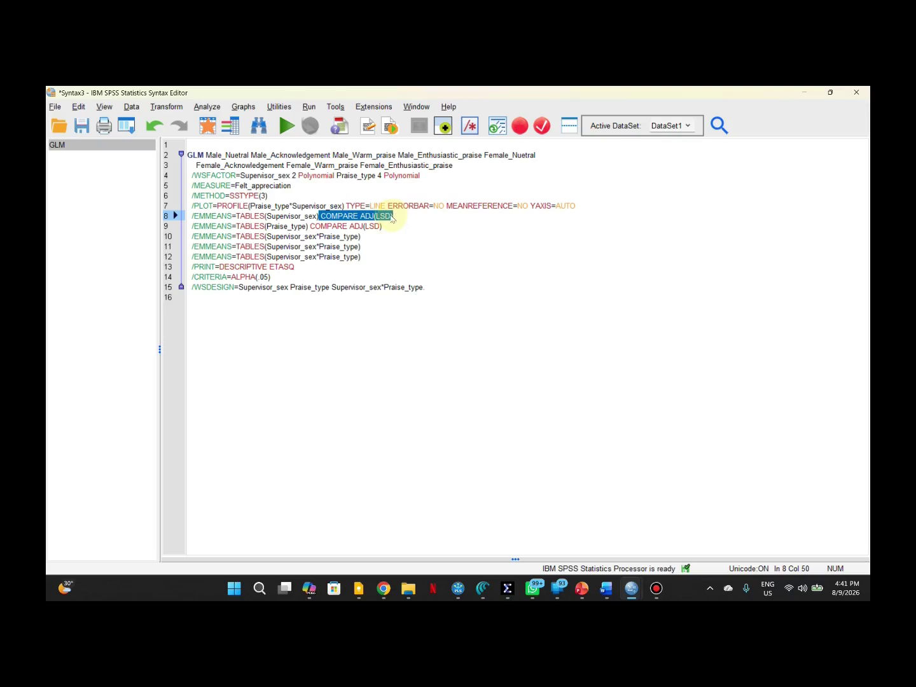
pyautogui.click(390, 215)
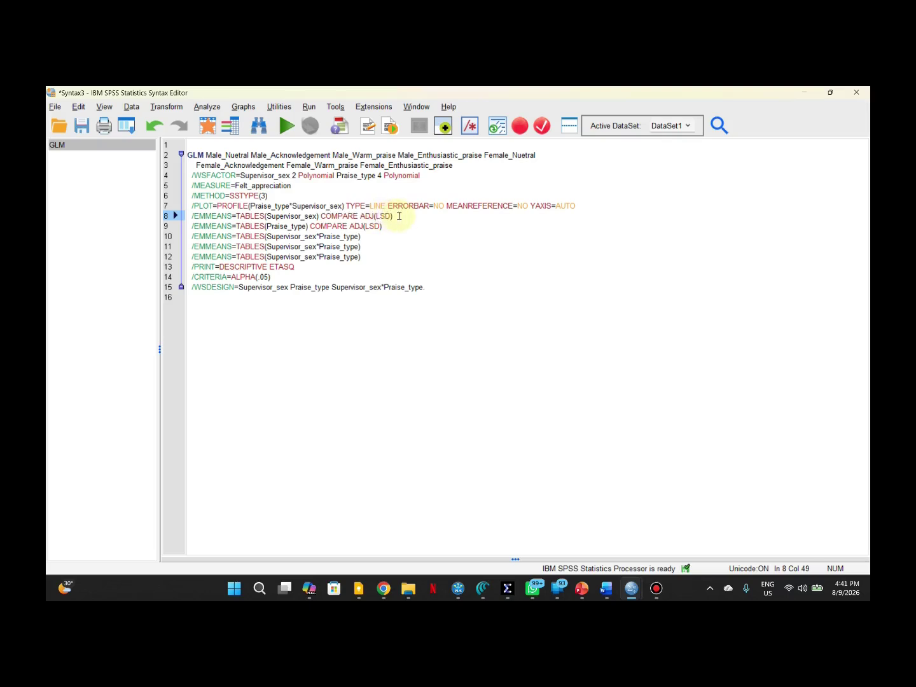
pyautogui.moveTo(392, 217); pyautogui.dragTo(322, 217)
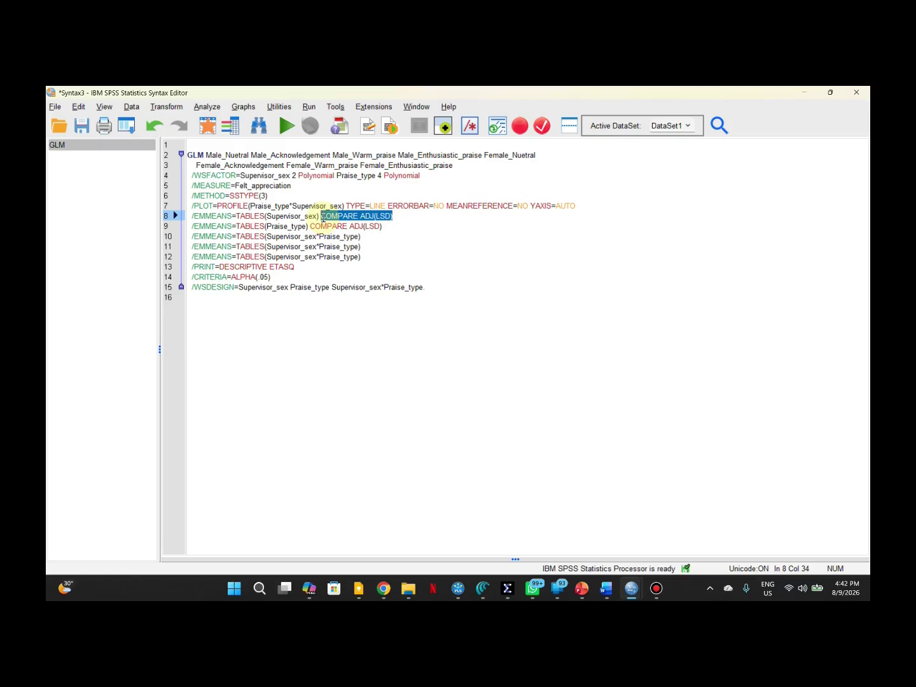
pyautogui.click(392, 217)
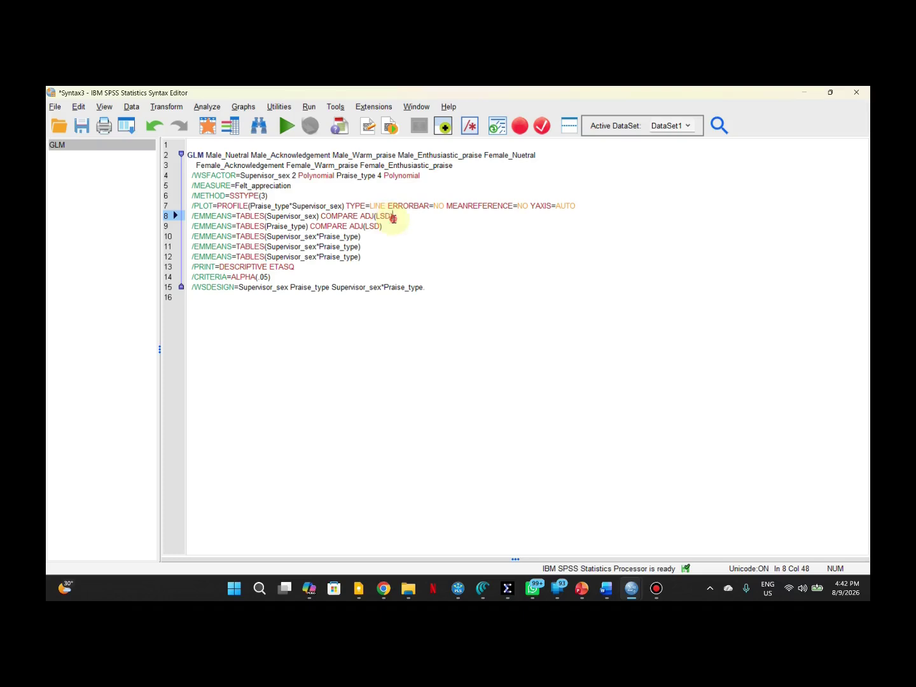
pyautogui.moveTo(392, 217); pyautogui.dragTo(321, 218)
pyautogui.hotkey('ctrl', 'c')
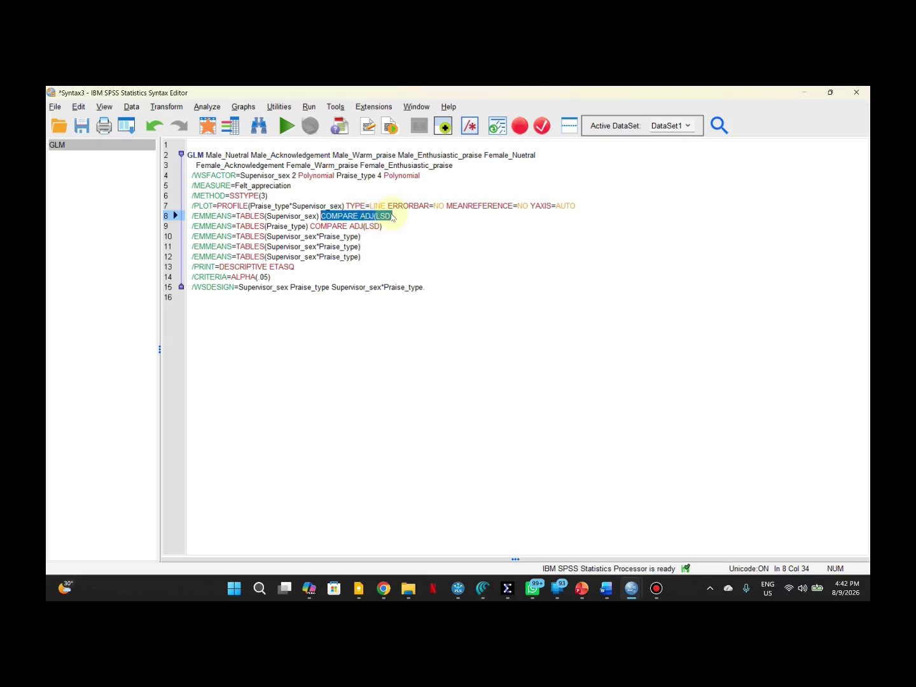
# Step: Append COMPARE ADJ(LSD) to the two duplicated Supervisor_sex*Praise_type EMMEANS lines, 11 and 12
pyautogui.click(376, 239)
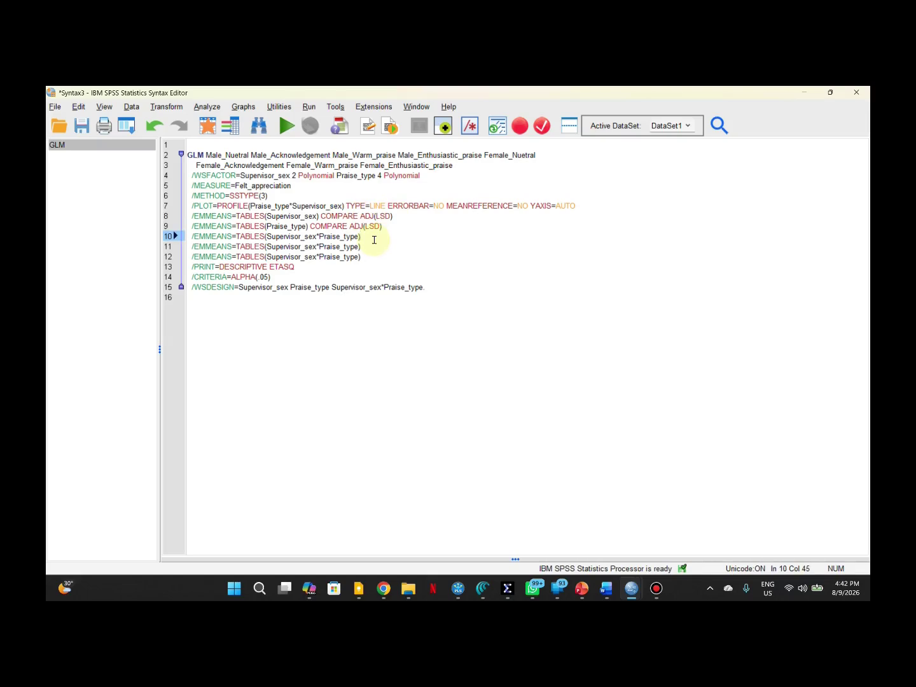
pyautogui.click(367, 246)
pyautogui.click(370, 257)
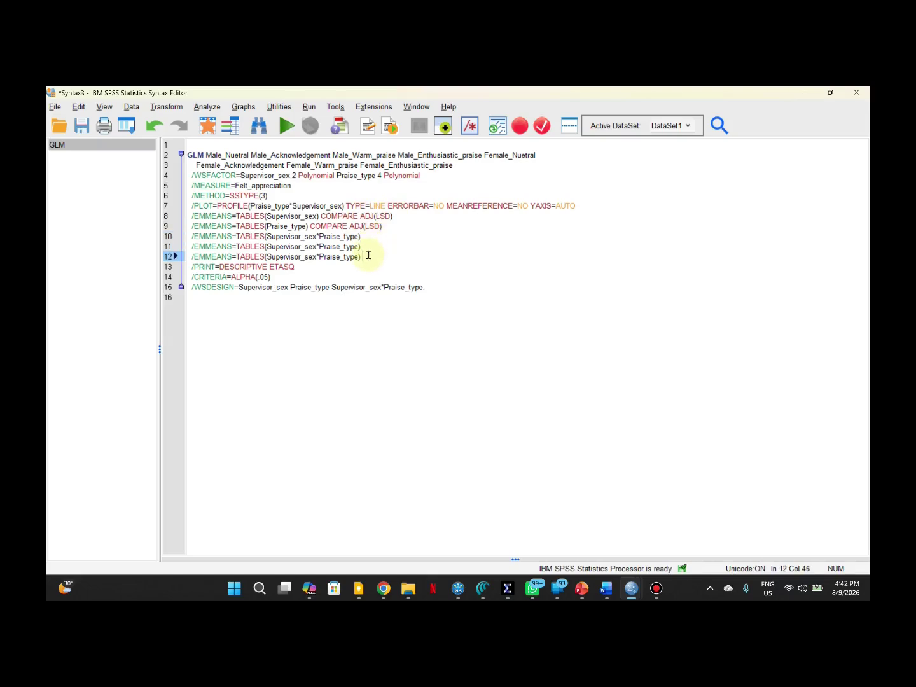
pyautogui.click(362, 247)
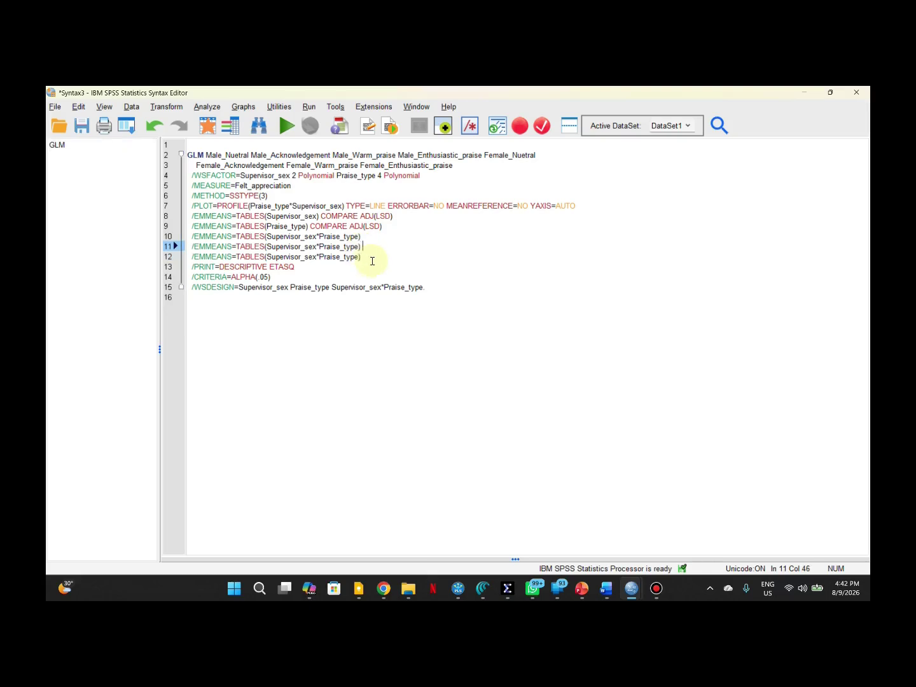
pyautogui.hotkey('ctrl', 'v')
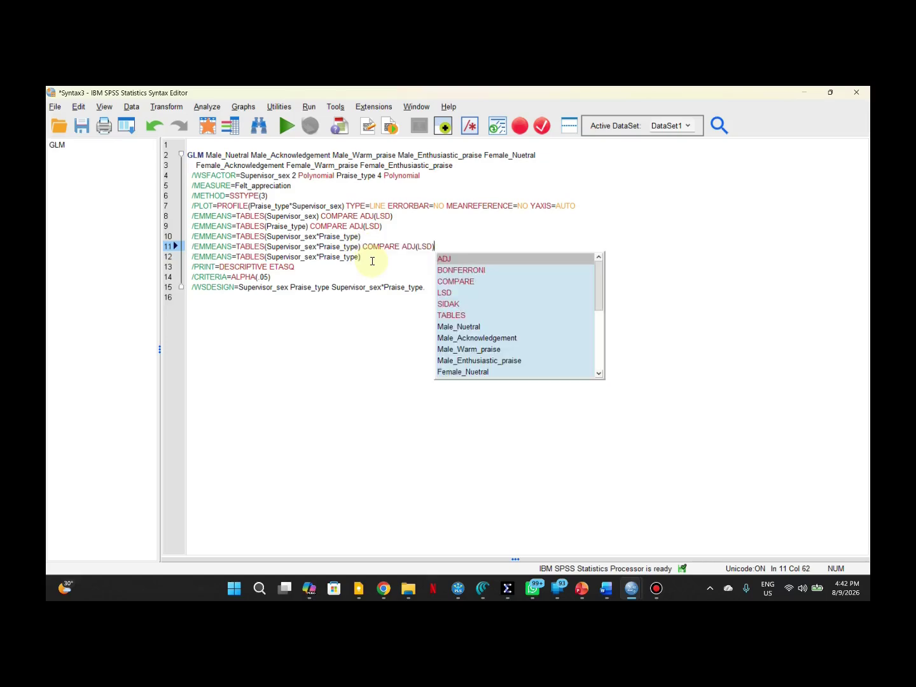
pyautogui.click(372, 261)
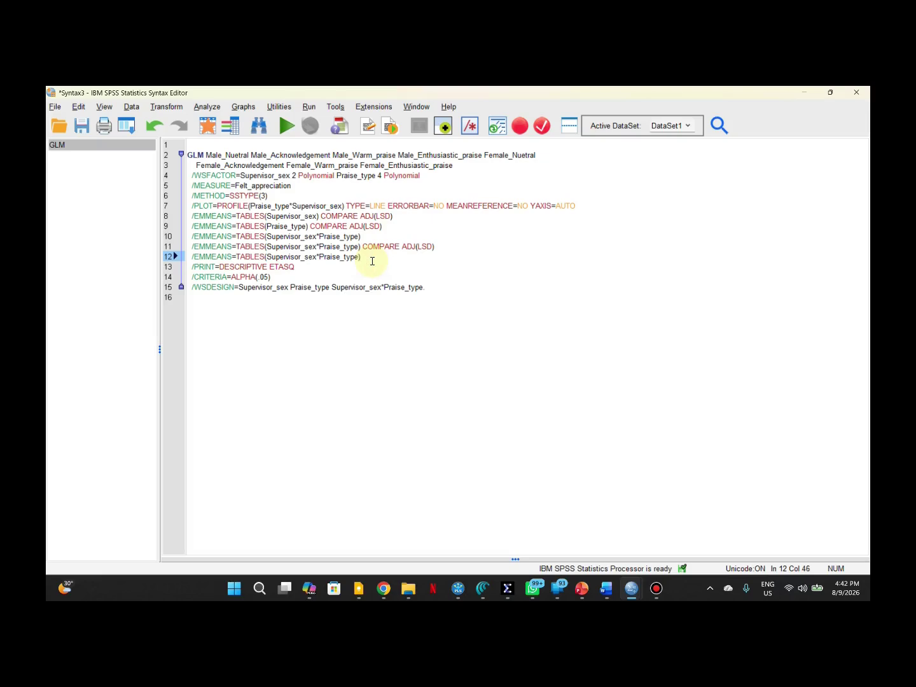
pyautogui.hotkey('ctrl', 'v')
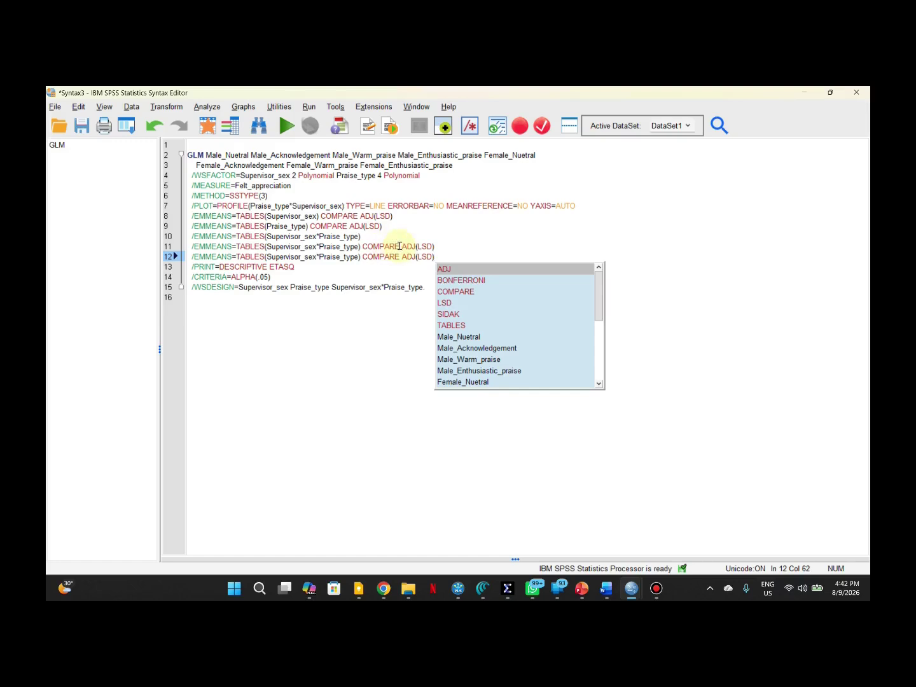
# Step: Insert (Supervisor_sex) directly after COMPARE in the first duplicated Supervisor_sex*Praise_type EMMEANS line, line 11
pyautogui.click(400, 246)
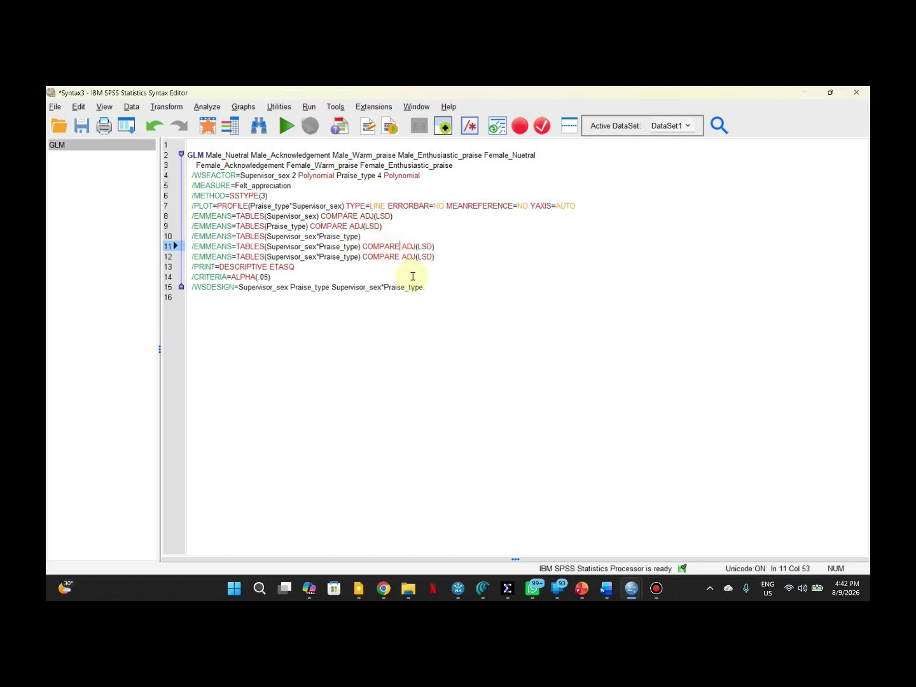
pyautogui.click(319, 217)
pyautogui.moveTo(319, 217); pyautogui.dragTo(266, 216)
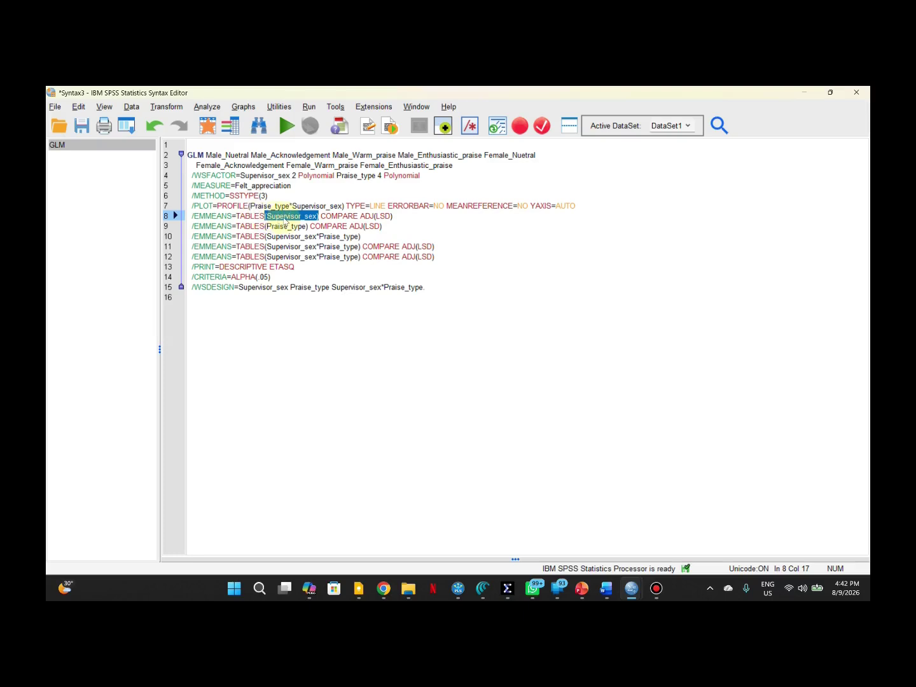
pyautogui.click(402, 247)
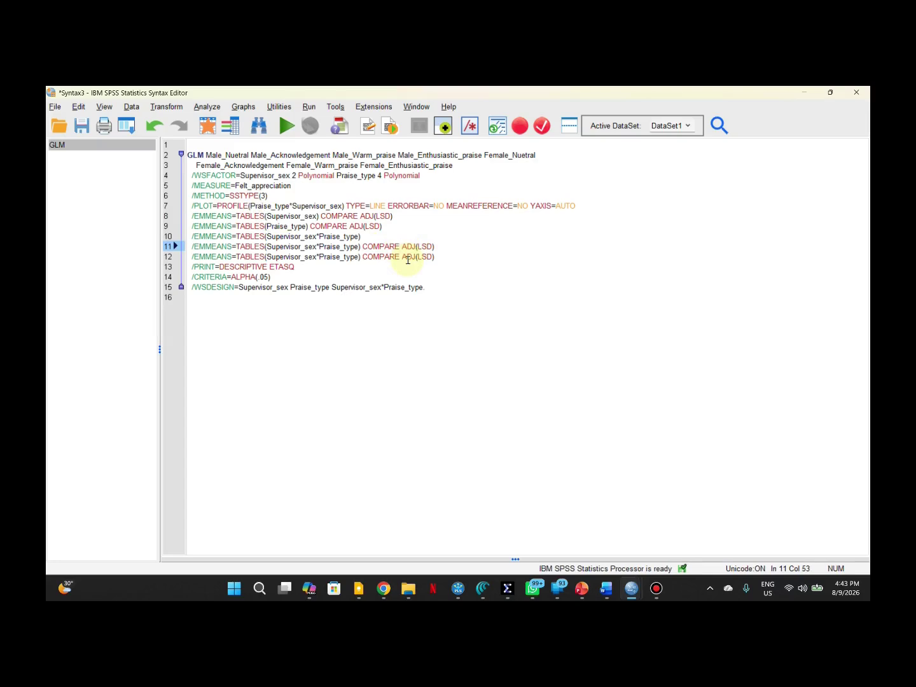
pyautogui.write('(Supervisor_sex)')
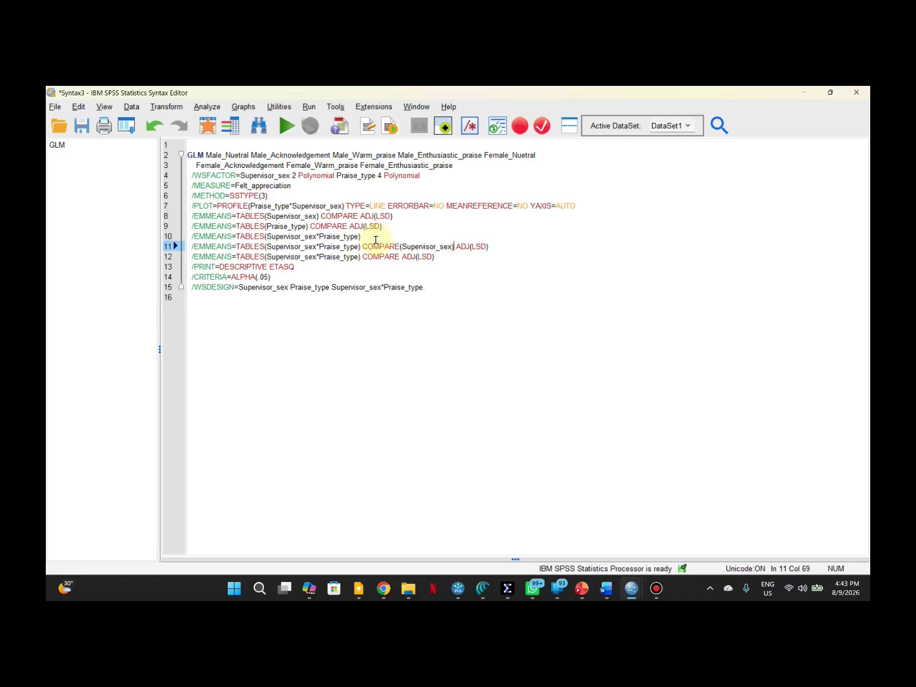
# Step: Copy (Praise_type) from the Praise_type EMMEANS line and insert it directly after COMPARE in line 12
pyautogui.click(402, 257)
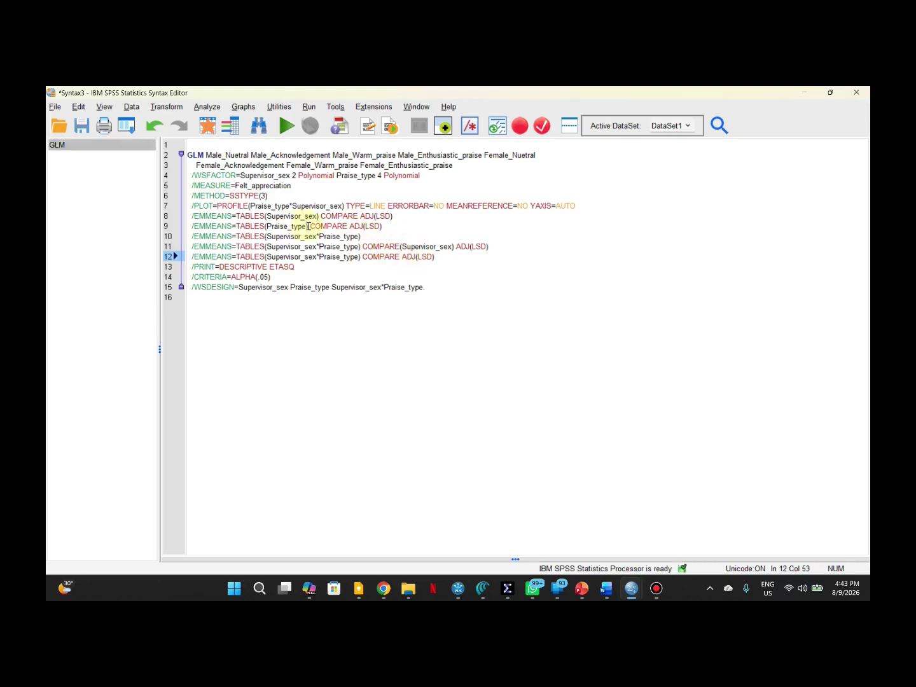
pyautogui.moveTo(307, 227); pyautogui.dragTo(265, 227)
pyautogui.hotkey('ctrl', 'c')
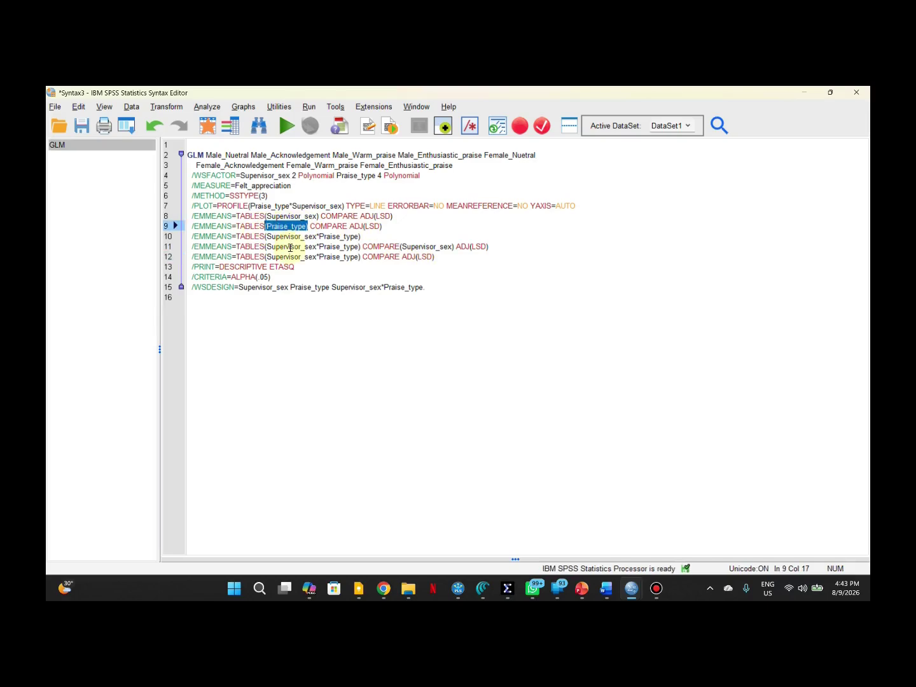
pyautogui.click(396, 257)
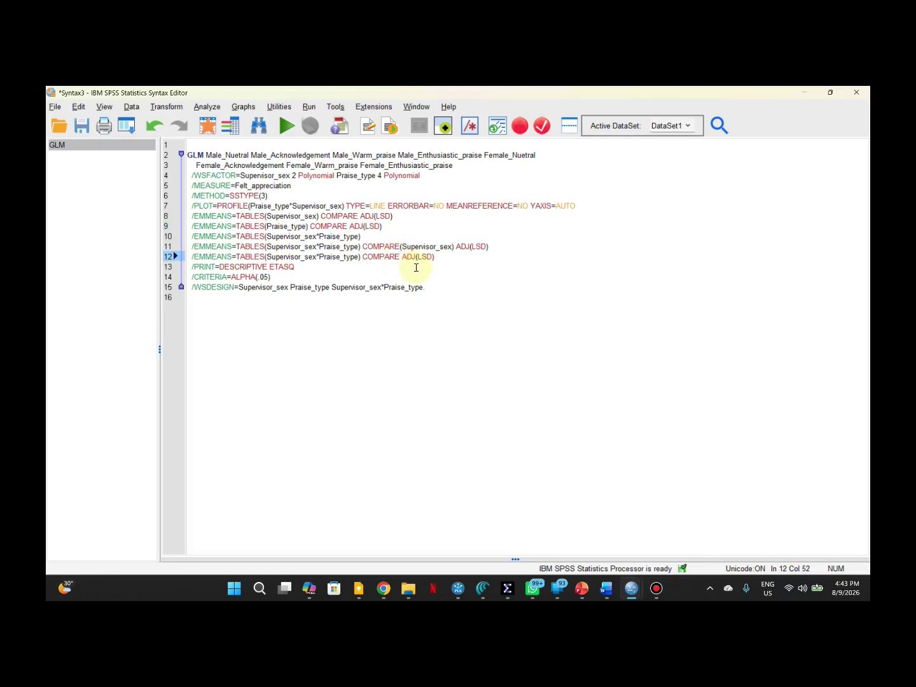
pyautogui.hotkey('ctrl', 'v')
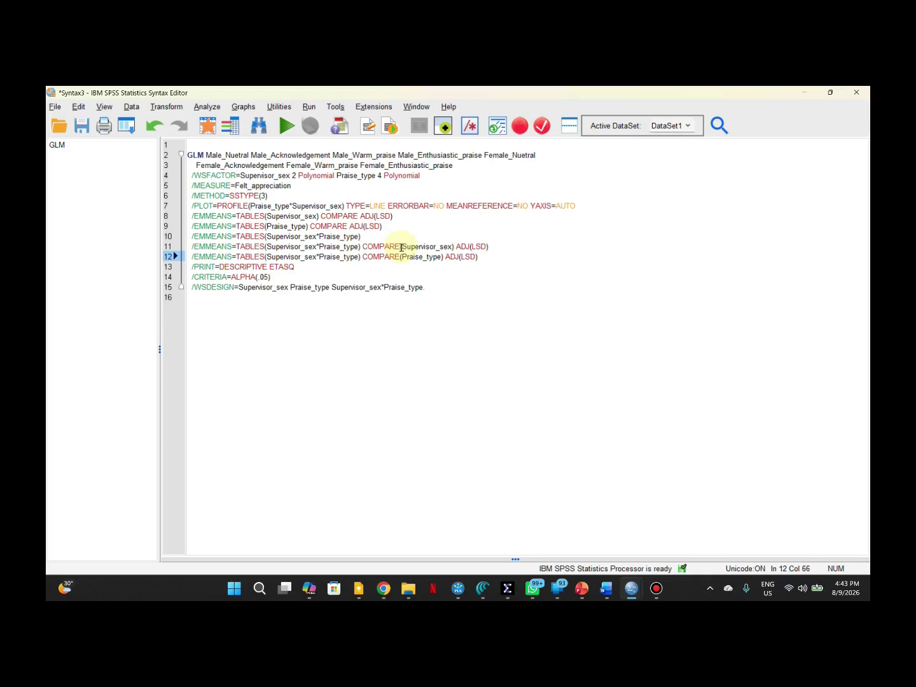
# Step: Run the edited GLM syntax with the COMPARE(Supervisor_sex) and COMPARE(Praise_type) simple-effects lines
pyautogui.click(402, 247)
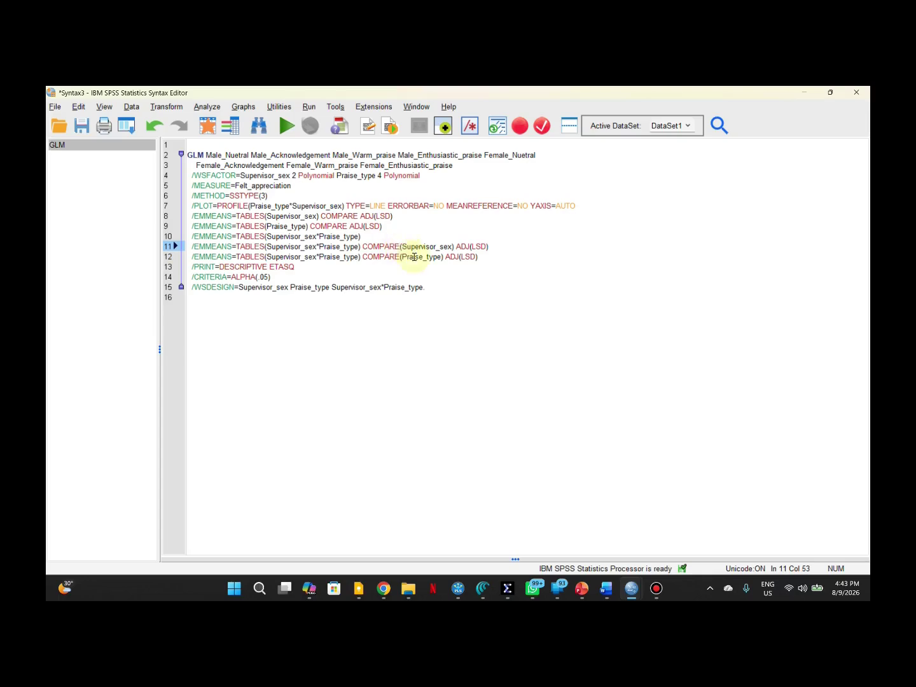
pyautogui.click(419, 257)
pyautogui.click(486, 247)
pyautogui.click(287, 126)
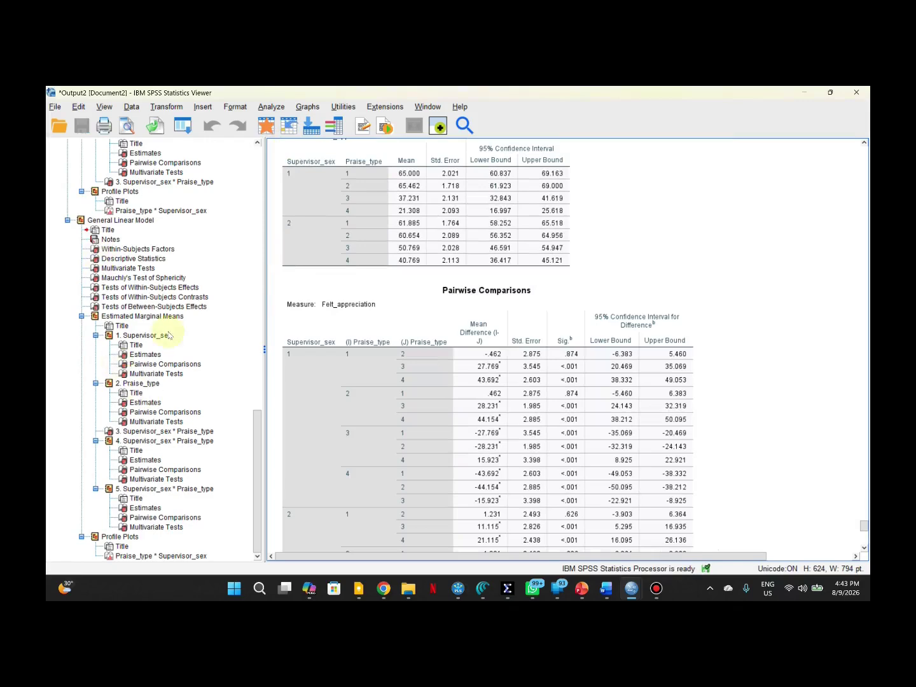
# Step: Review the latest General Linear Model output's Estimated Marginal Means entries and its Tests of Within-Subjects Effects table
pyautogui.scroll(1, 169, 335)
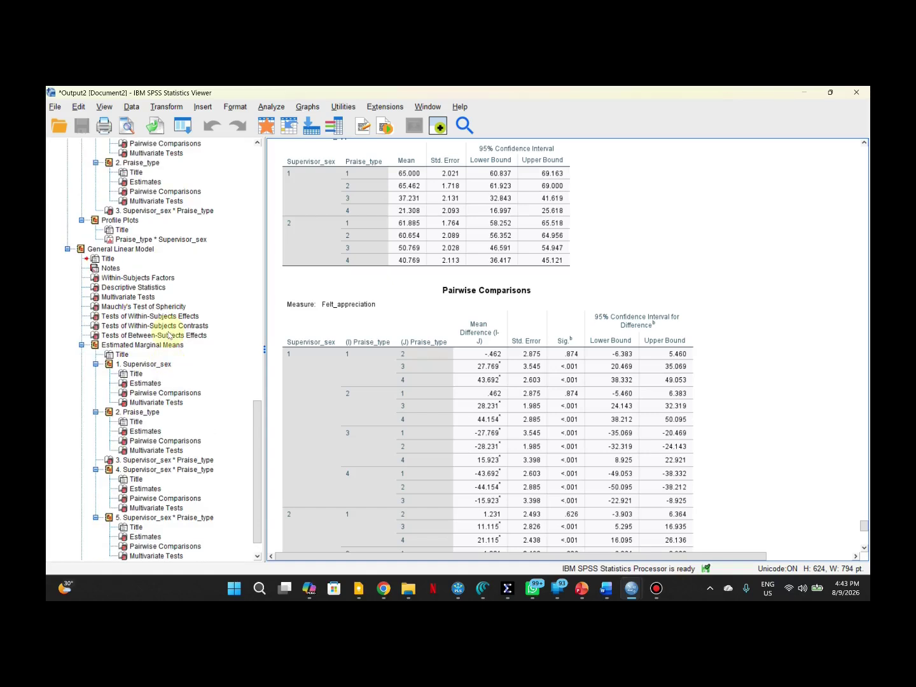
pyautogui.scroll(-1, 169, 335)
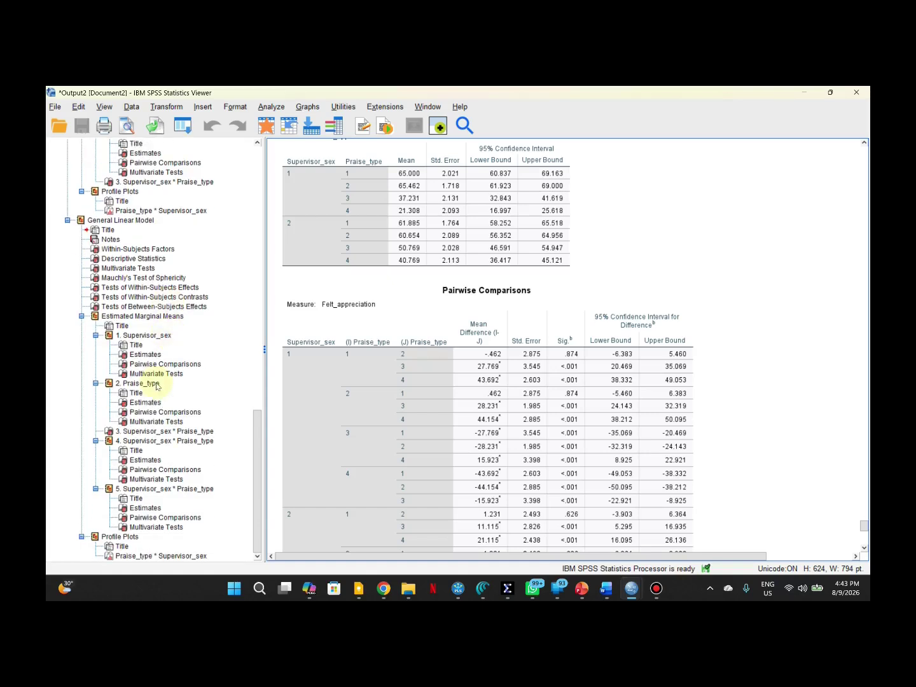
pyautogui.click(143, 317)
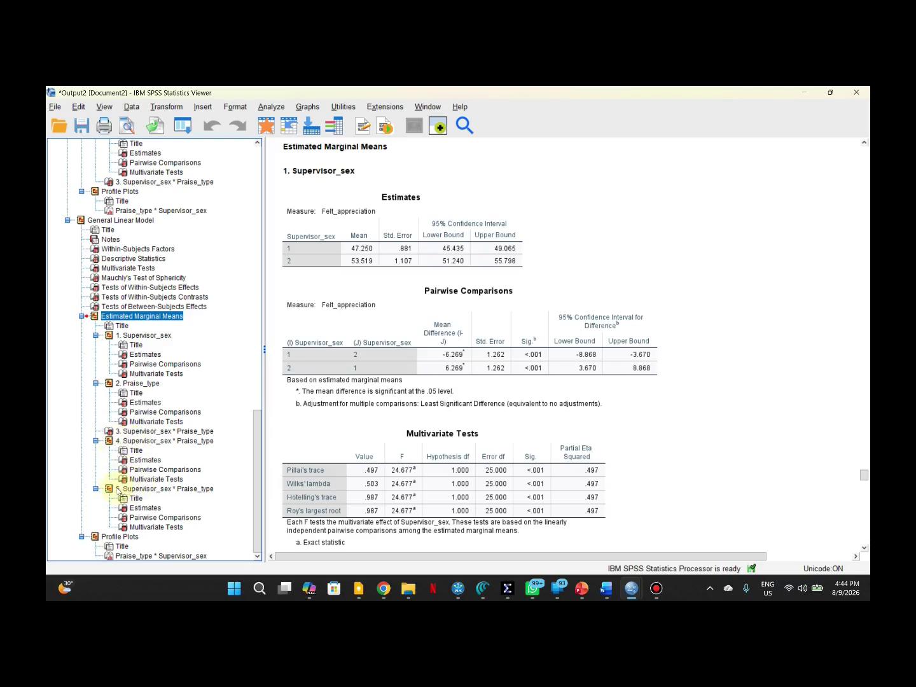
pyautogui.scroll(8, 176, 409)
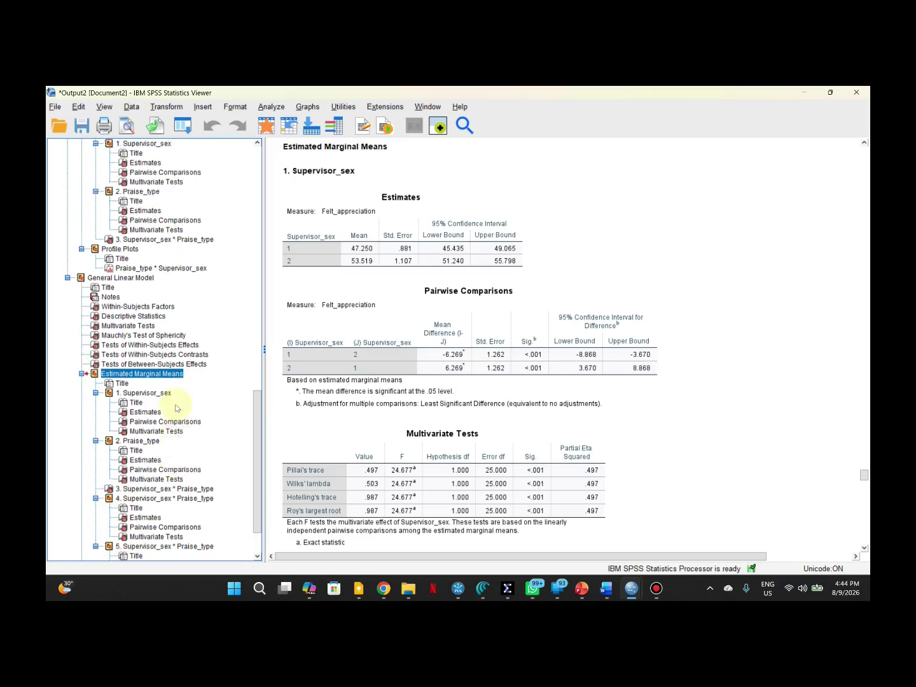
pyautogui.scroll(3, 177, 409)
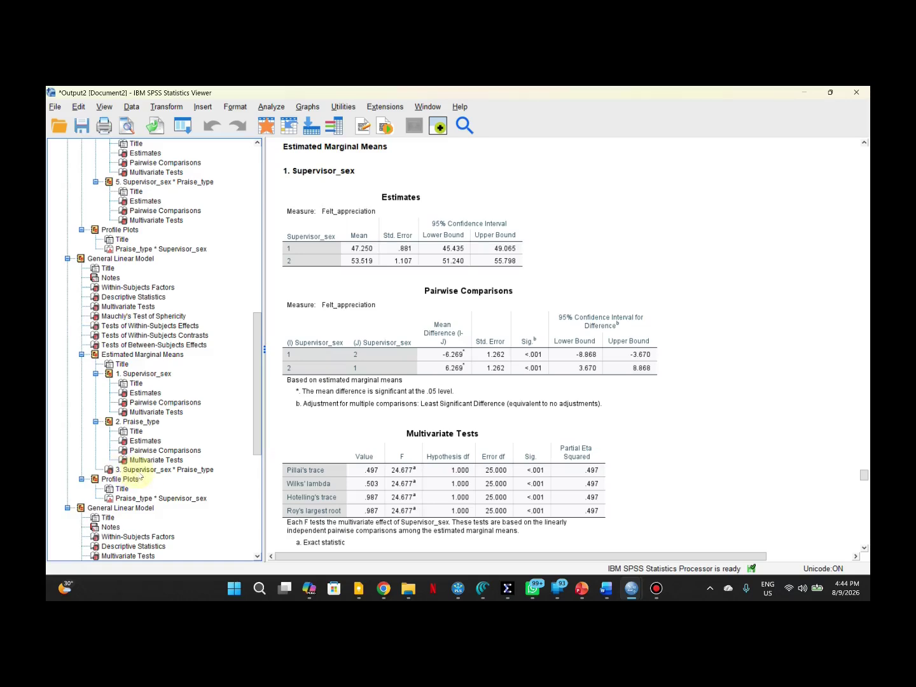
pyautogui.scroll(-5, 140, 476)
pyautogui.scroll(4, 140, 476)
pyautogui.scroll(-7, 140, 476)
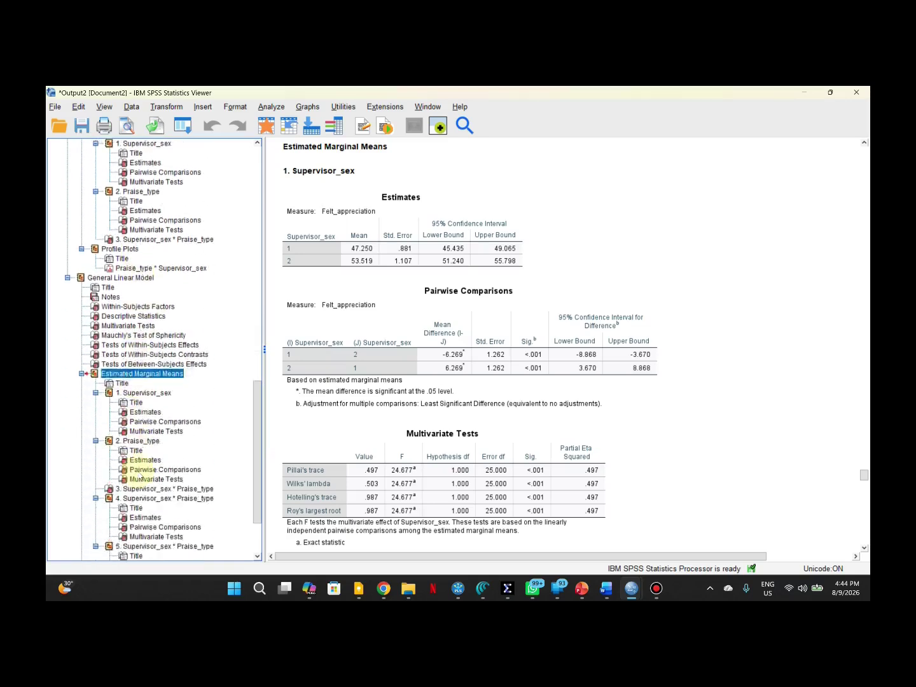
pyautogui.scroll(-2, 141, 477)
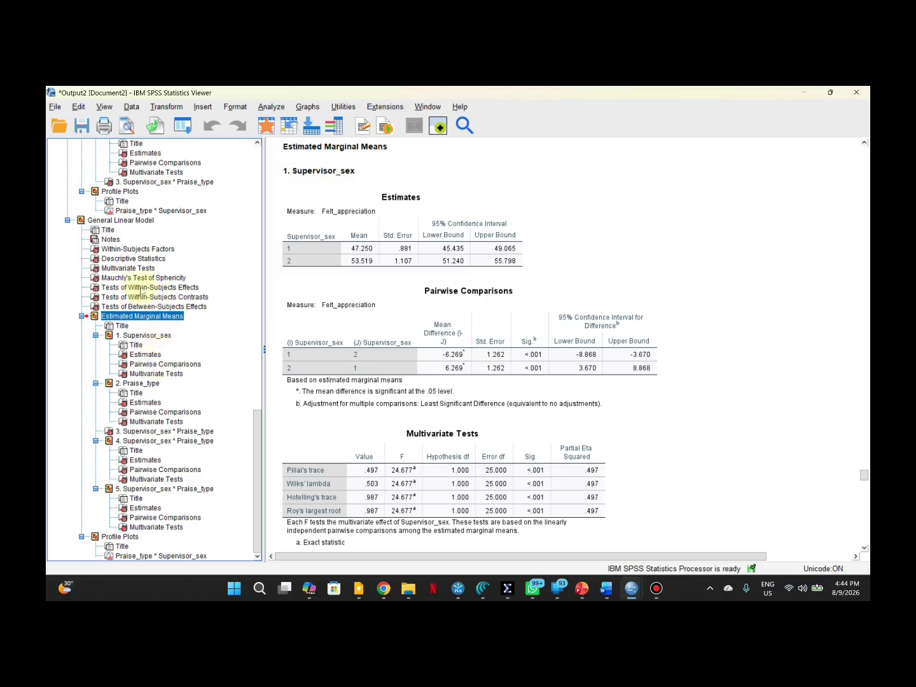
pyautogui.click(141, 290)
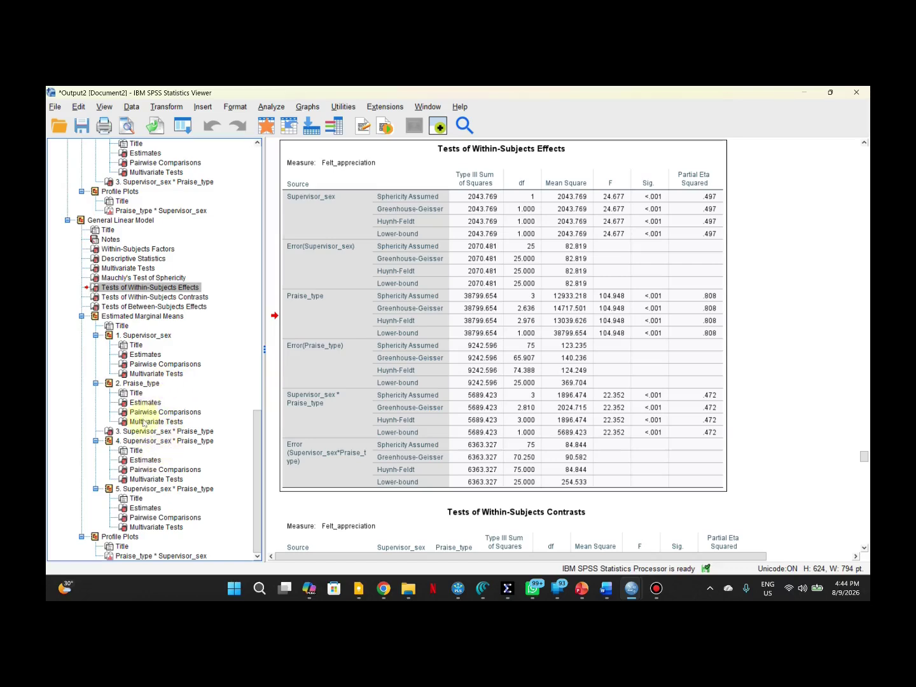
# Step: Examine the Pairwise Comparisons of Supervisor_sex within each Praise_type level under the fourth estimated marginal means section
pyautogui.click(152, 469)
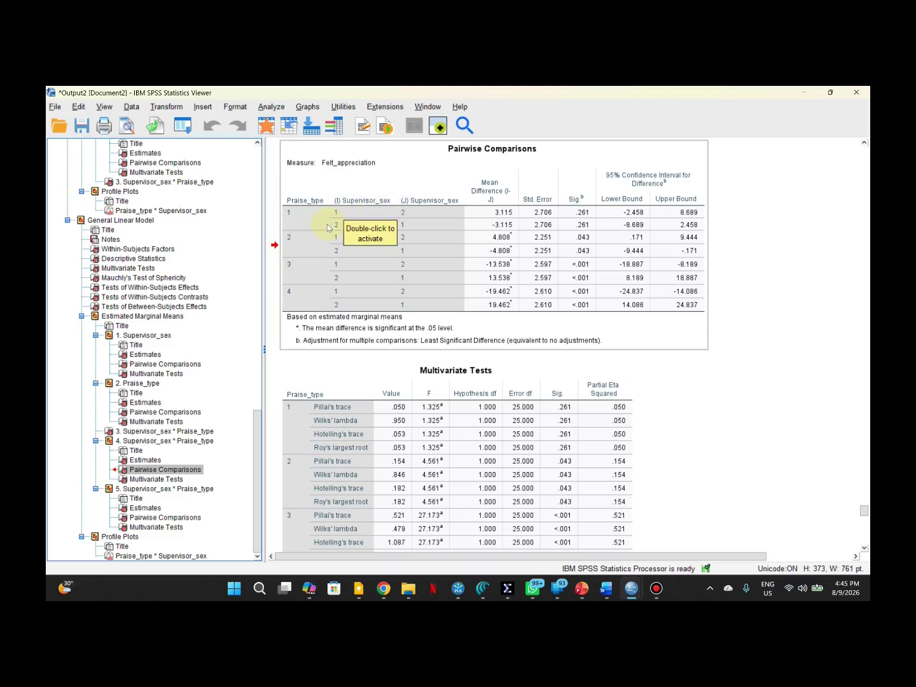
pyautogui.click(343, 212)
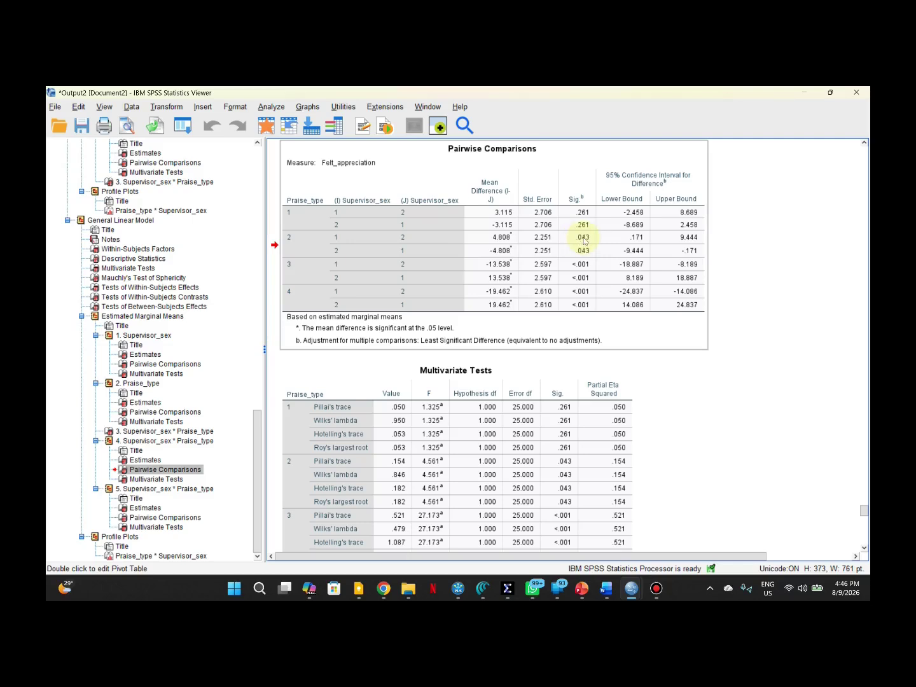
pyautogui.click(446, 259)
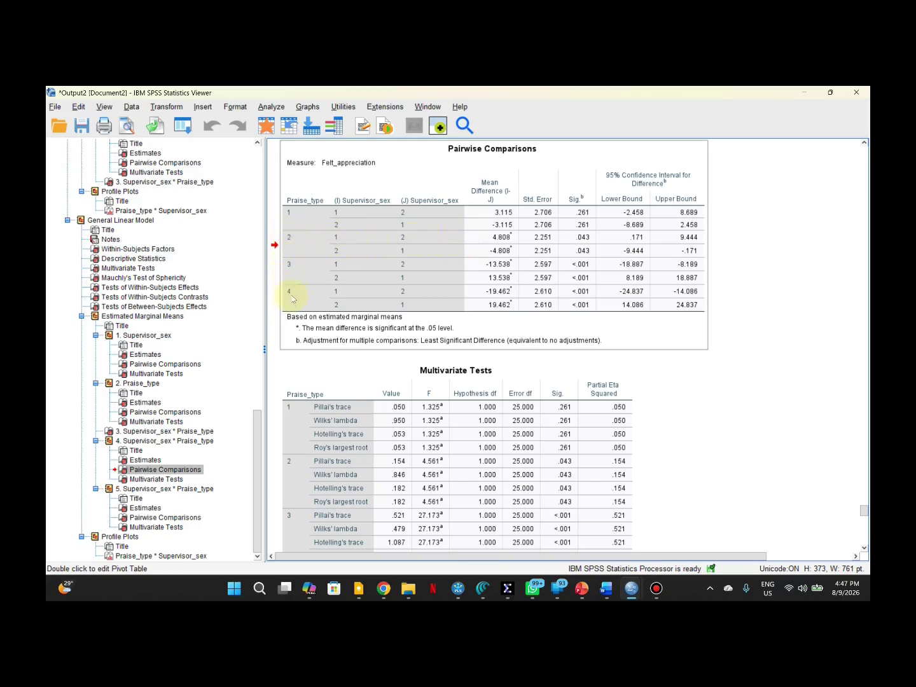
pyautogui.moveTo(502, 89)
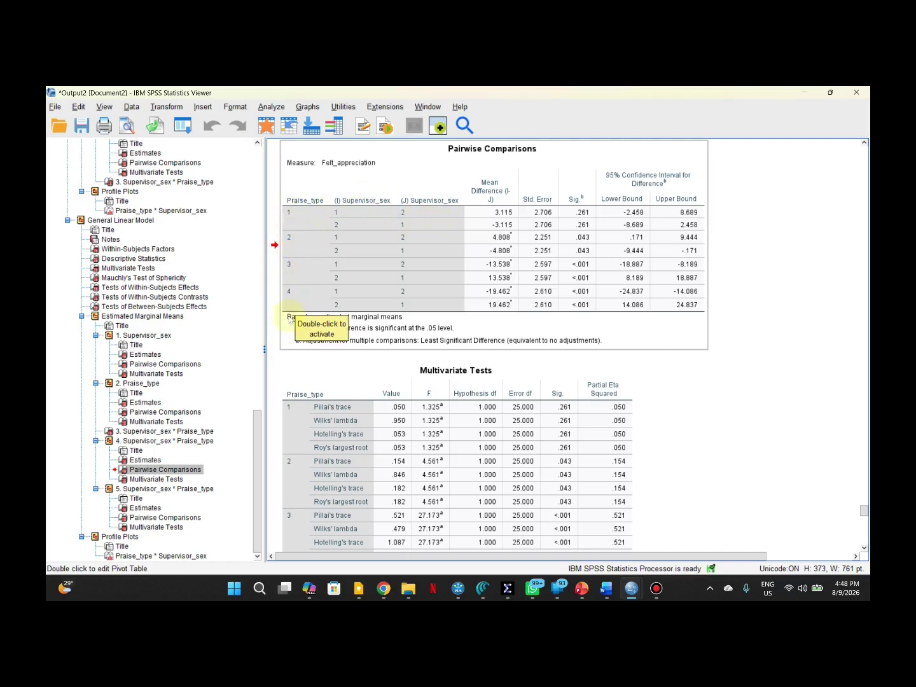
pyautogui.scroll(-3, 388, 283)
pyautogui.scroll(4, 388, 280)
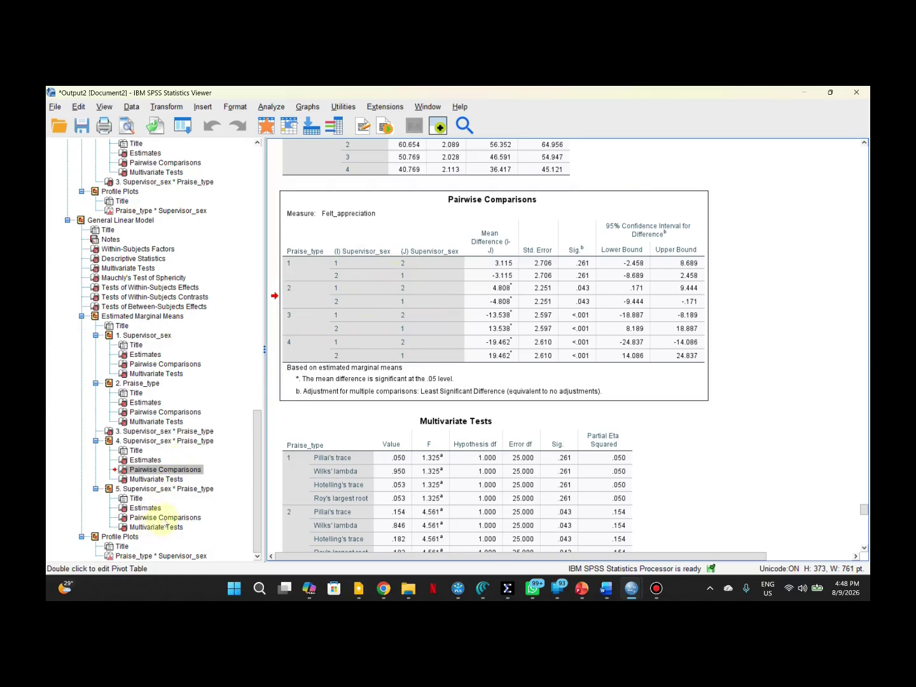
# Step: Examine the Praise_type Pairwise Comparisons within each supervisor sex, and the Multivariate Tests for supervisor sex at each praise type
pyautogui.click(155, 518)
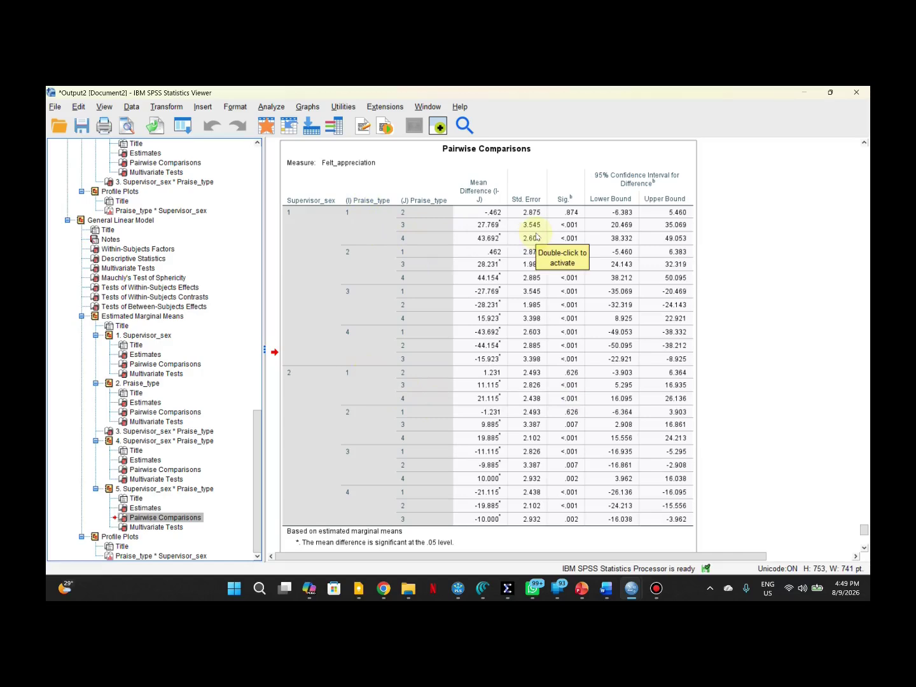
pyautogui.click(156, 470)
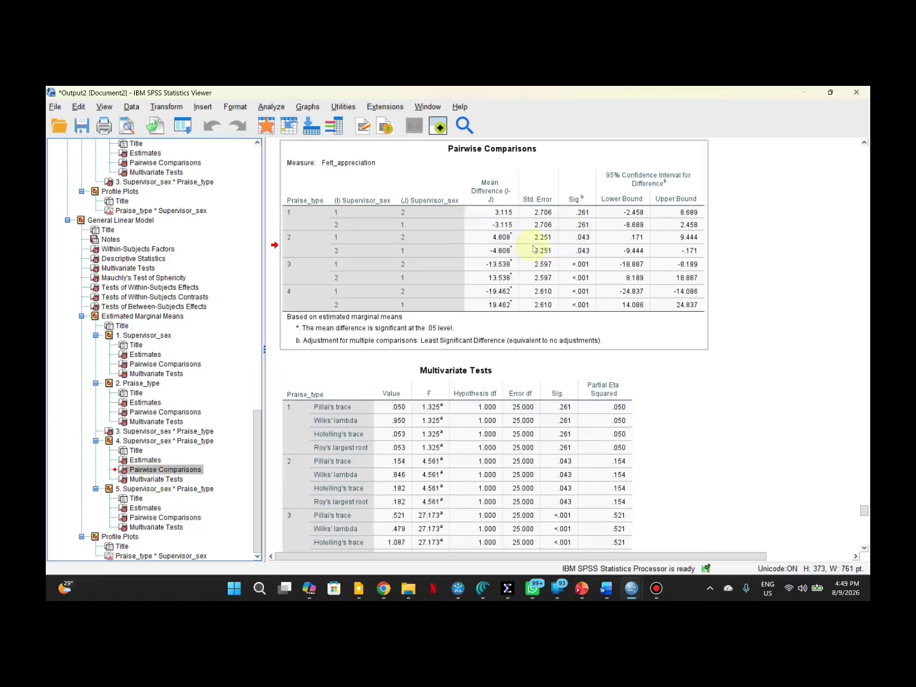
pyautogui.scroll(-3, 445, 283)
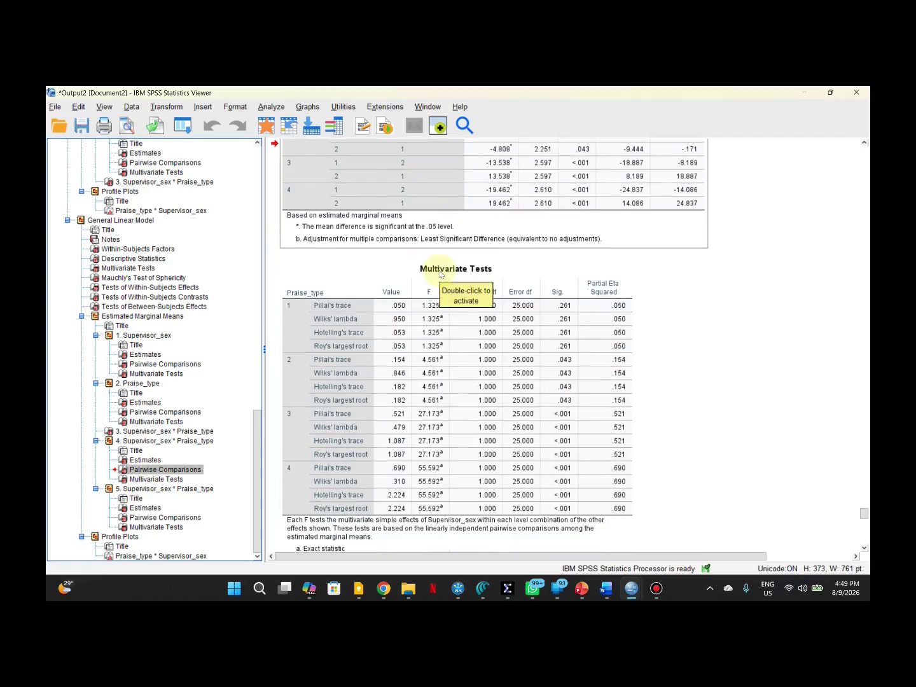
pyautogui.click(661, 333)
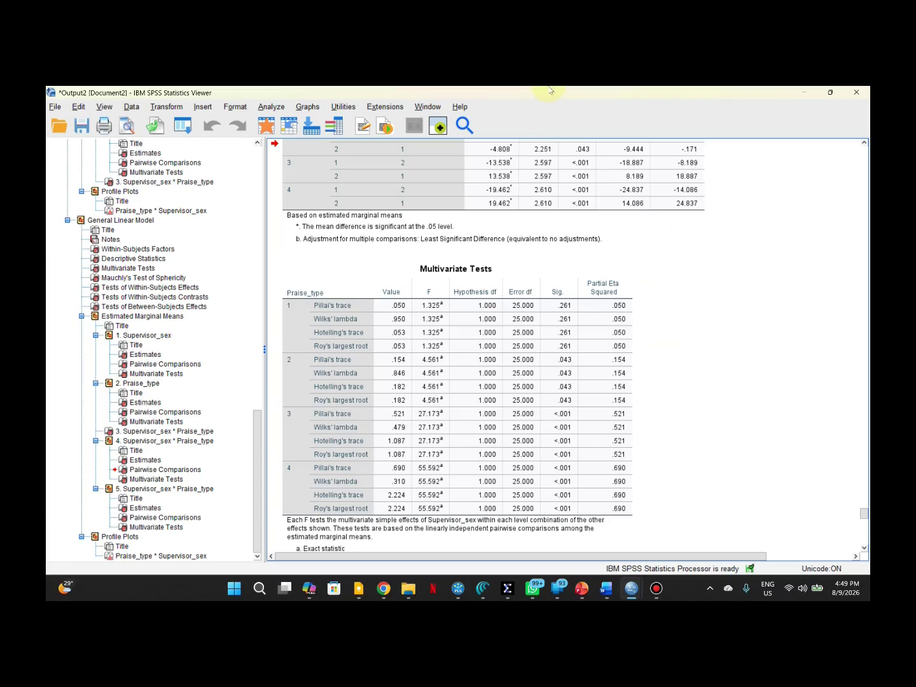
pyautogui.click(531, 216)
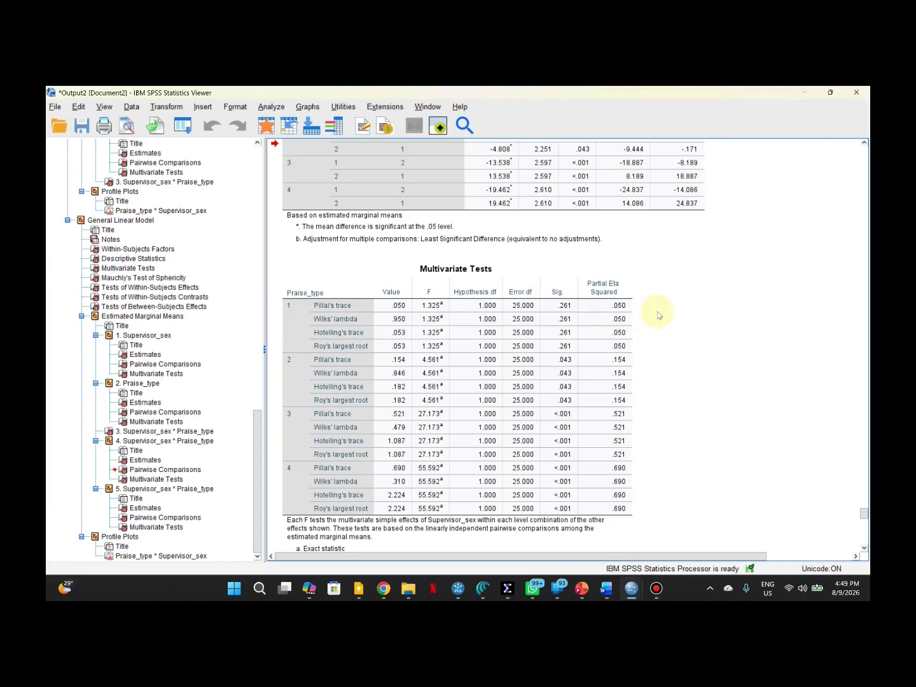
pyautogui.scroll(3, 658, 315)
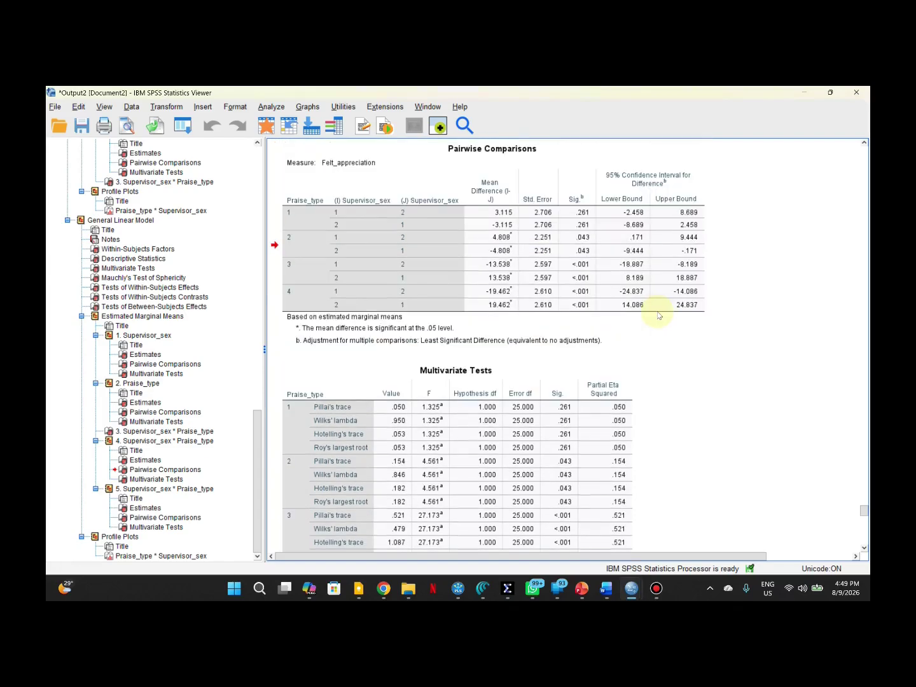